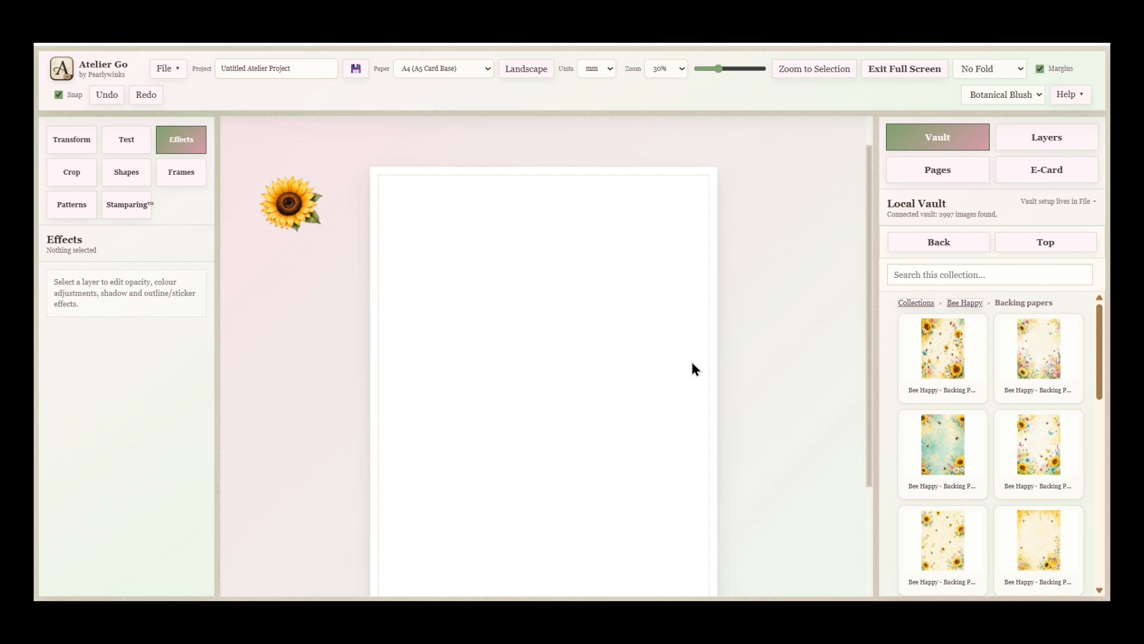
Step: Reposition the sunflower beside the page and add a heart shape, enlarging it to nearly the page's width in the upper half
{"action": "left_click_drag", "start_coordinate": [284, 206], "coordinate": [300, 256]}
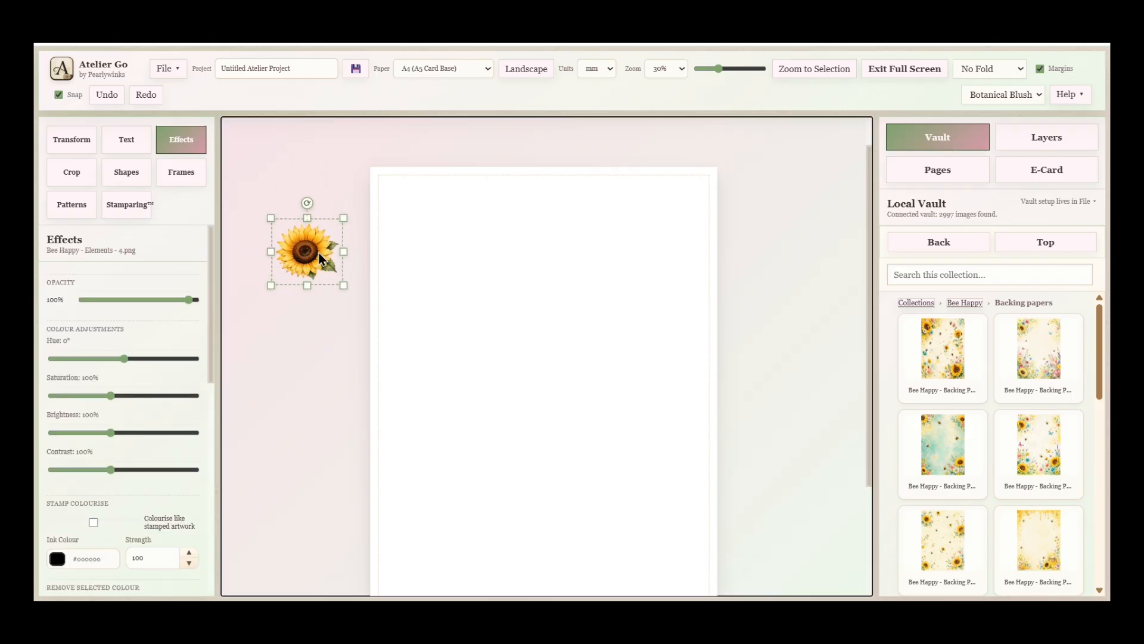
{"action": "left_click", "coordinate": [545, 277]}
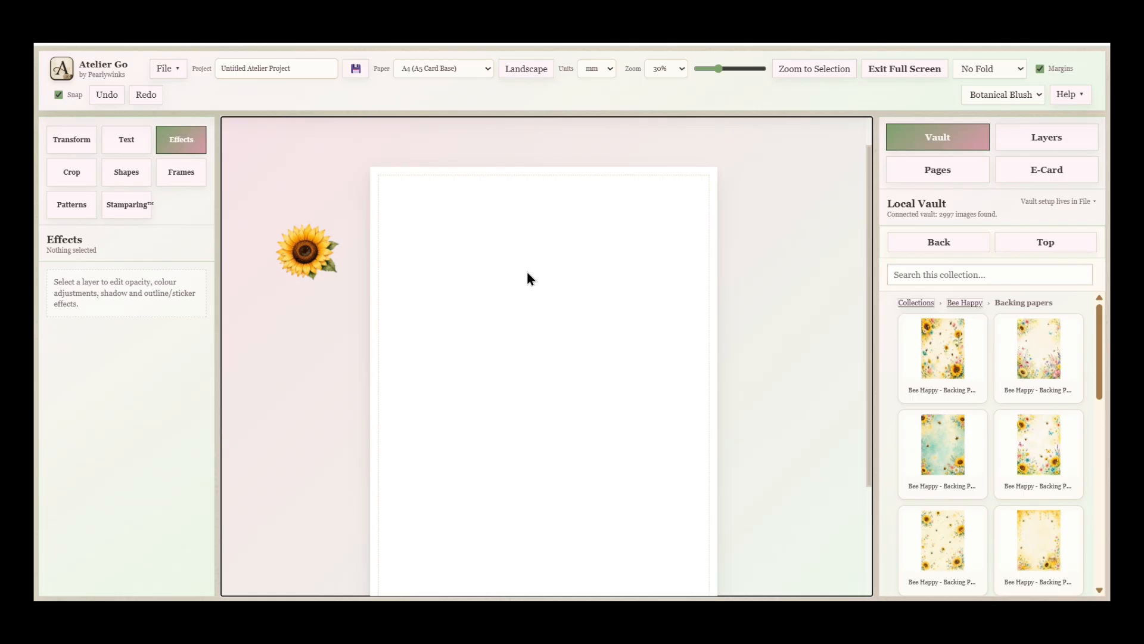
{"action": "left_click", "coordinate": [127, 185]}
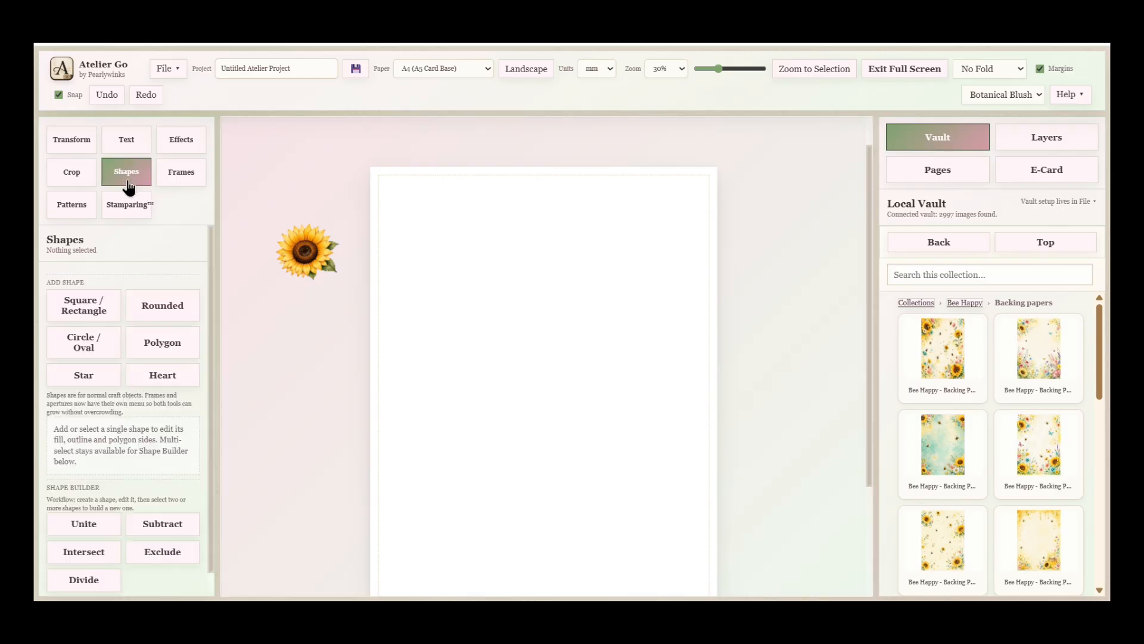
{"action": "left_click", "coordinate": [152, 381]}
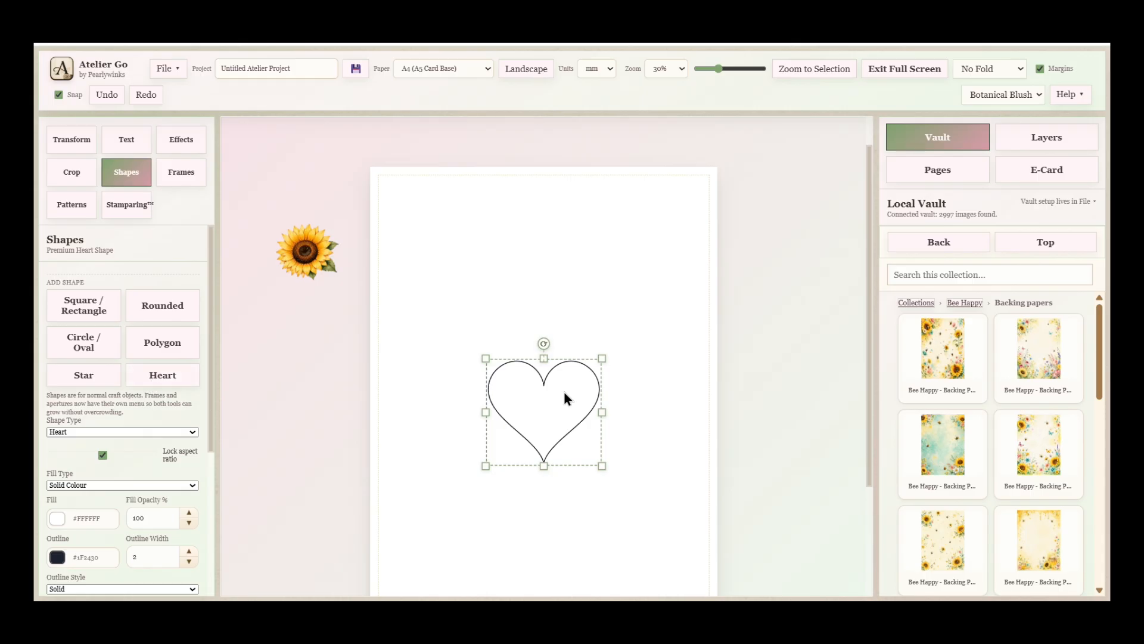
{"action": "left_click_drag", "start_coordinate": [546, 363], "coordinate": [567, 195]}
{"action": "left_click_drag", "start_coordinate": [562, 299], "coordinate": [565, 360]}
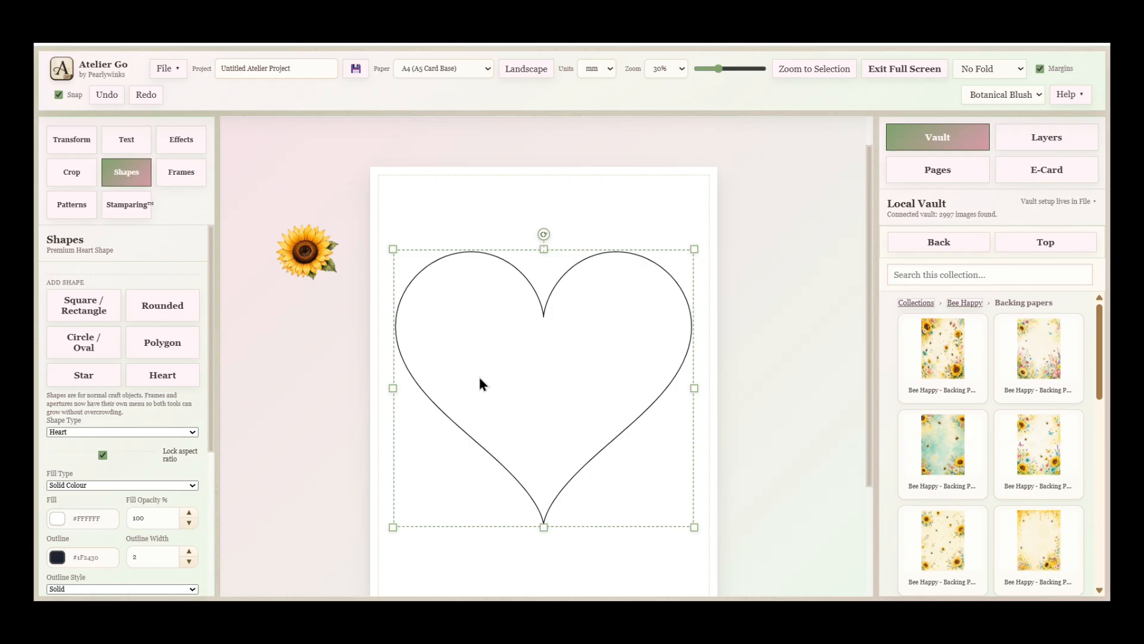
Step: Generate a Path Stamparing of the sunflower along the outline of the heart shape
{"action": "left_click", "coordinate": [1047, 139]}
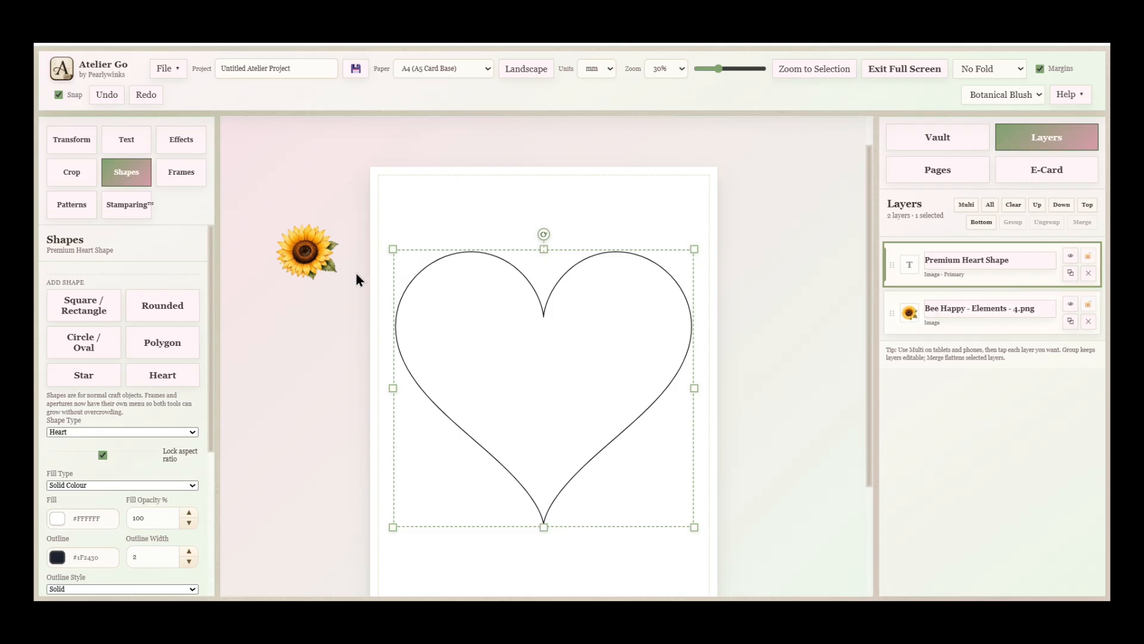
{"action": "left_click", "coordinate": [313, 255], "text": "shift"}
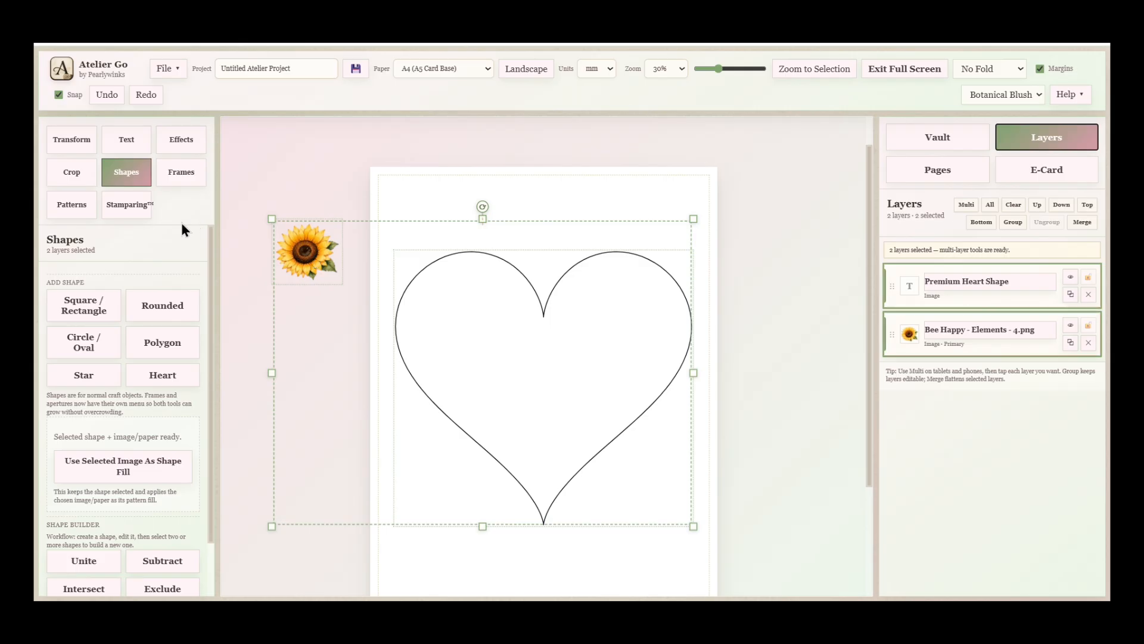
{"action": "left_click", "coordinate": [127, 205]}
{"action": "scroll", "coordinate": [126, 331], "scroll_direction": "down", "scroll_amount": 2}
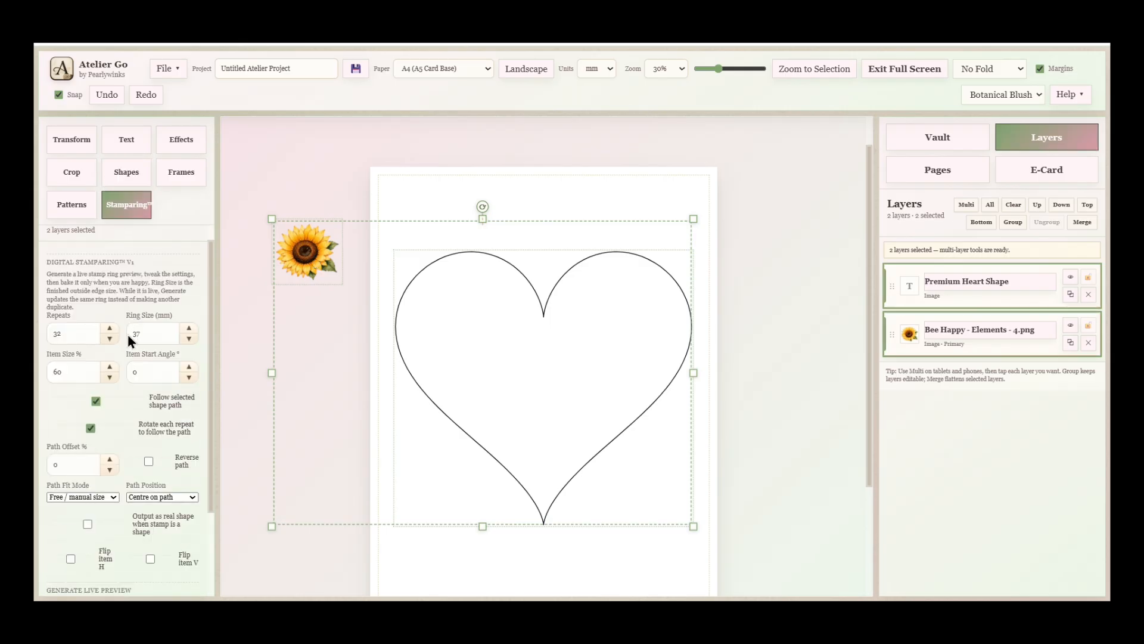
{"action": "scroll", "coordinate": [126, 332], "scroll_direction": "down", "scroll_amount": 5}
{"action": "scroll", "coordinate": [128, 339], "scroll_direction": "up", "scroll_amount": 2}
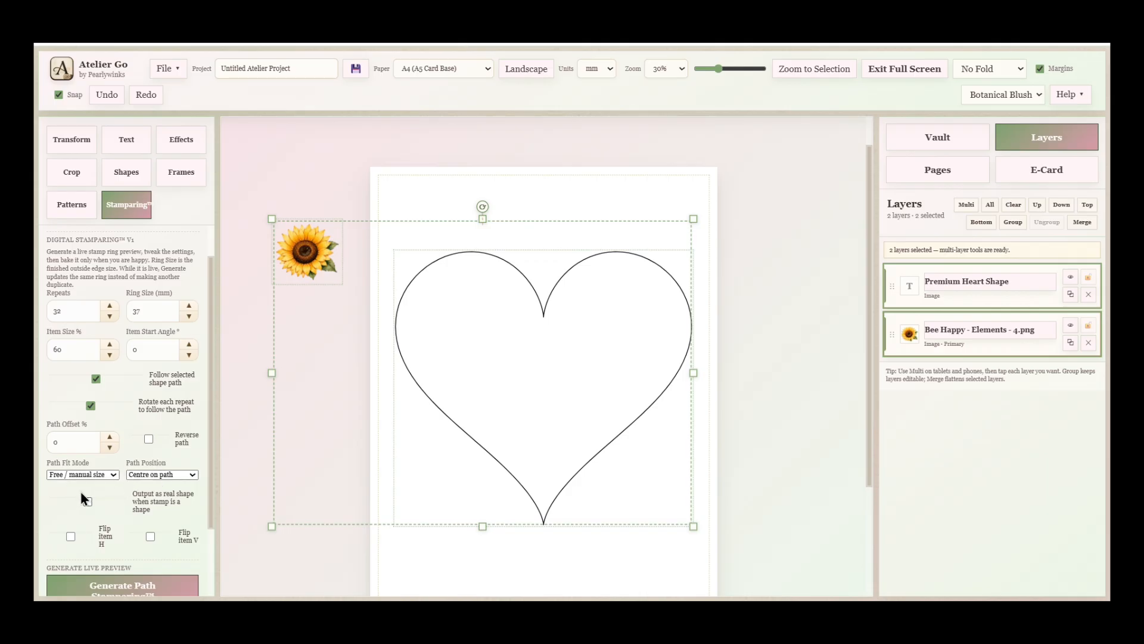
{"action": "left_click", "coordinate": [118, 591]}
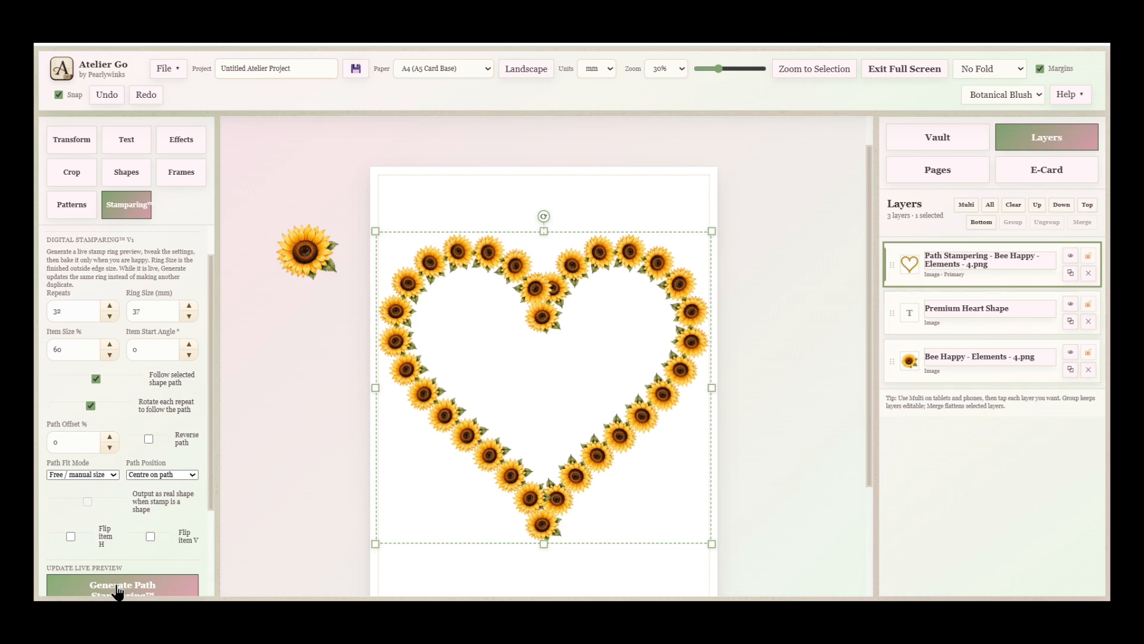
Step: Reduce the sunflower stamping to 20 repeats along the heart
{"action": "left_click", "coordinate": [110, 316]}
{"action": "left_click", "coordinate": [110, 316]}
{"action": "left_click", "coordinate": [110, 316]}
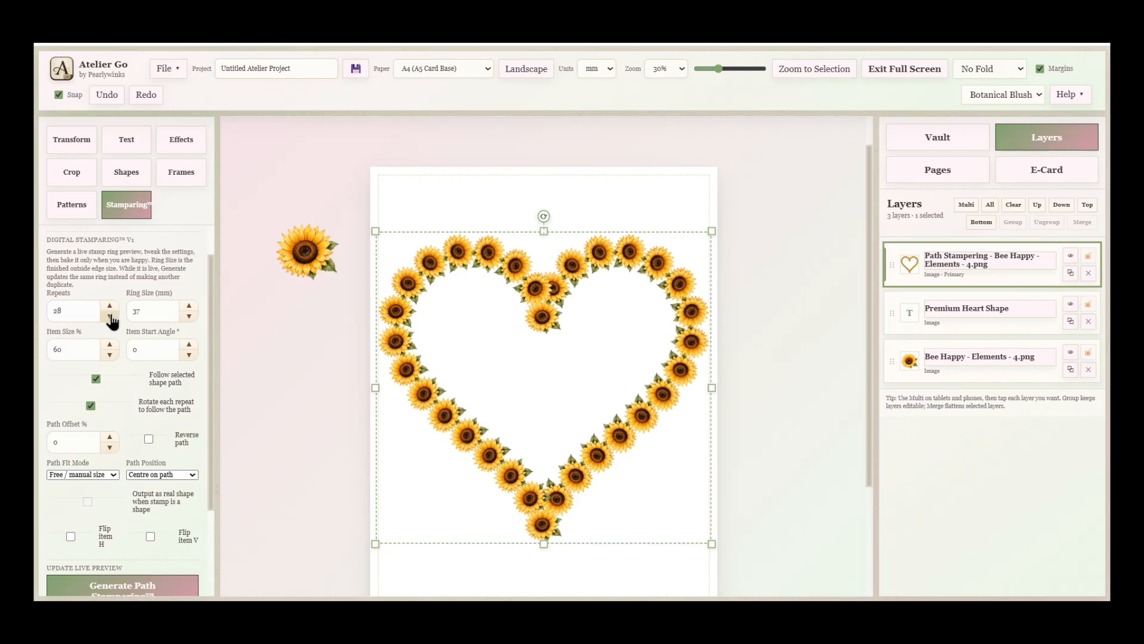
{"action": "left_click", "coordinate": [110, 316]}
{"action": "left_click", "coordinate": [110, 316]}
{"action": "left_click", "coordinate": [110, 317]}
{"action": "left_click", "coordinate": [110, 317]}
{"action": "left_click", "coordinate": [110, 316]}
{"action": "left_click", "coordinate": [111, 316]}
{"action": "left_click", "coordinate": [110, 317]}
{"action": "left_click", "coordinate": [110, 317]}
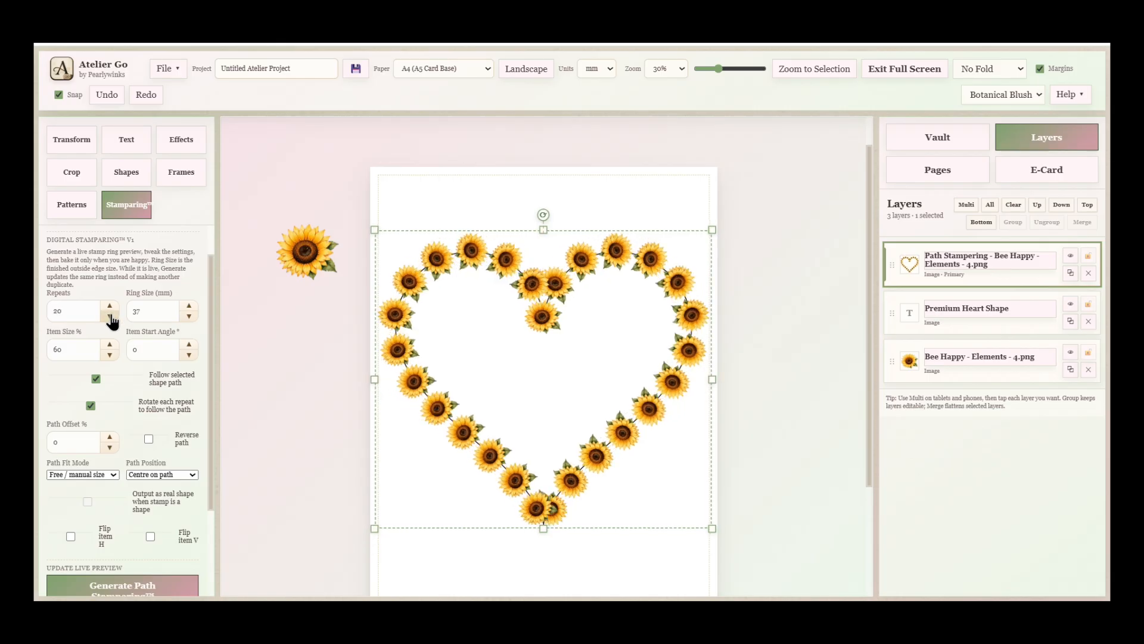
{"action": "left_click", "coordinate": [110, 316]}
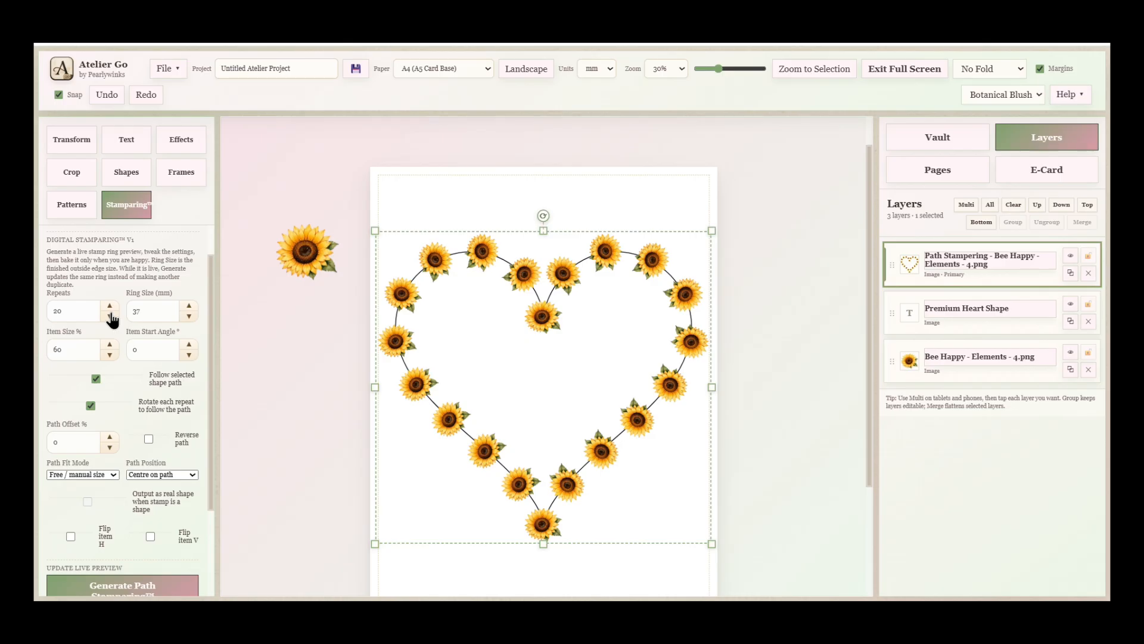
Step: Increase the sunflower stamping to 28 repeats along the heart
{"action": "left_click", "coordinate": [110, 305]}
{"action": "left_click", "coordinate": [110, 305]}
{"action": "left_click", "coordinate": [110, 306]}
{"action": "left_click", "coordinate": [110, 305]}
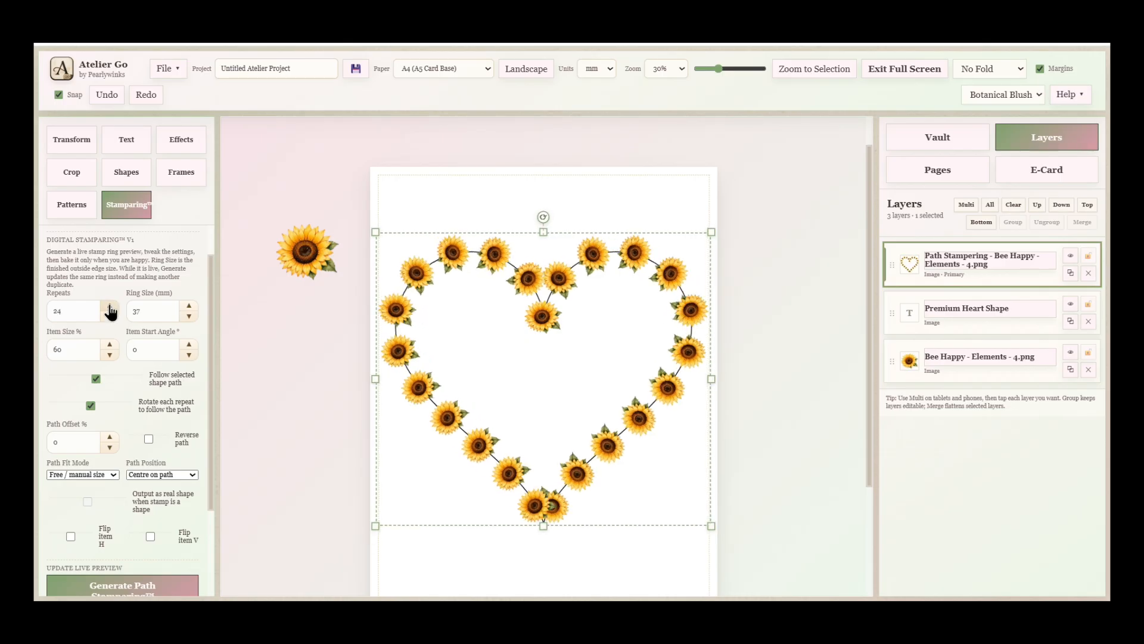
{"action": "left_click", "coordinate": [110, 306]}
{"action": "left_click", "coordinate": [110, 305]}
{"action": "left_click", "coordinate": [110, 306]}
{"action": "left_click", "coordinate": [110, 305]}
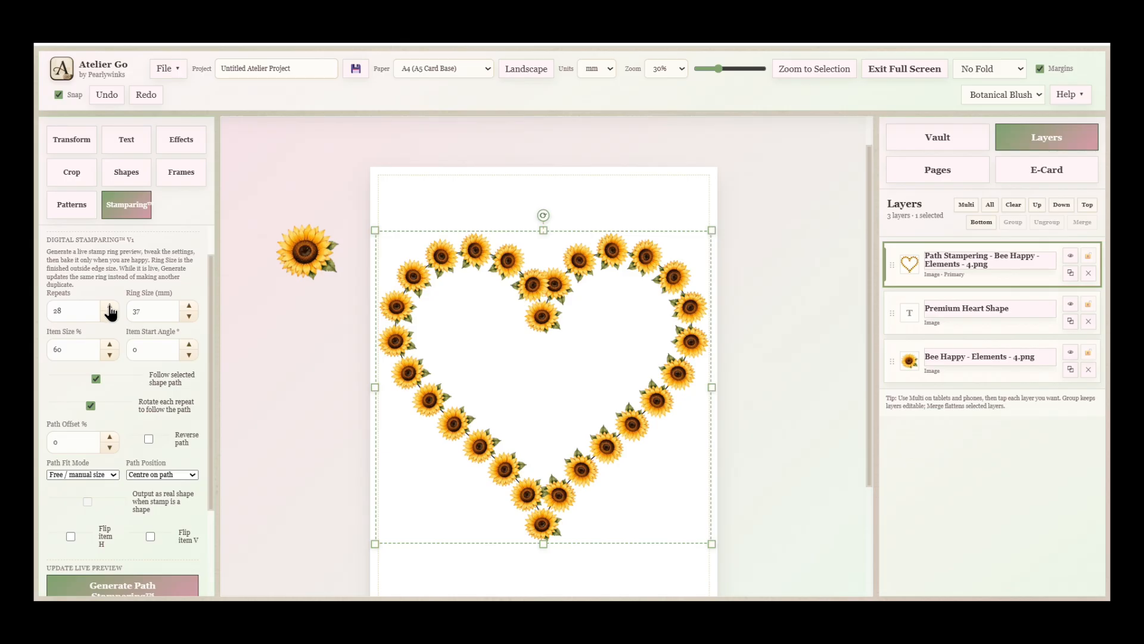
Step: Set the stamped sunflowers' item size to 45% and the number of repeats to 39
{"action": "left_click", "coordinate": [110, 355]}
{"action": "left_click", "coordinate": [110, 355]}
{"action": "left_click", "coordinate": [109, 355]}
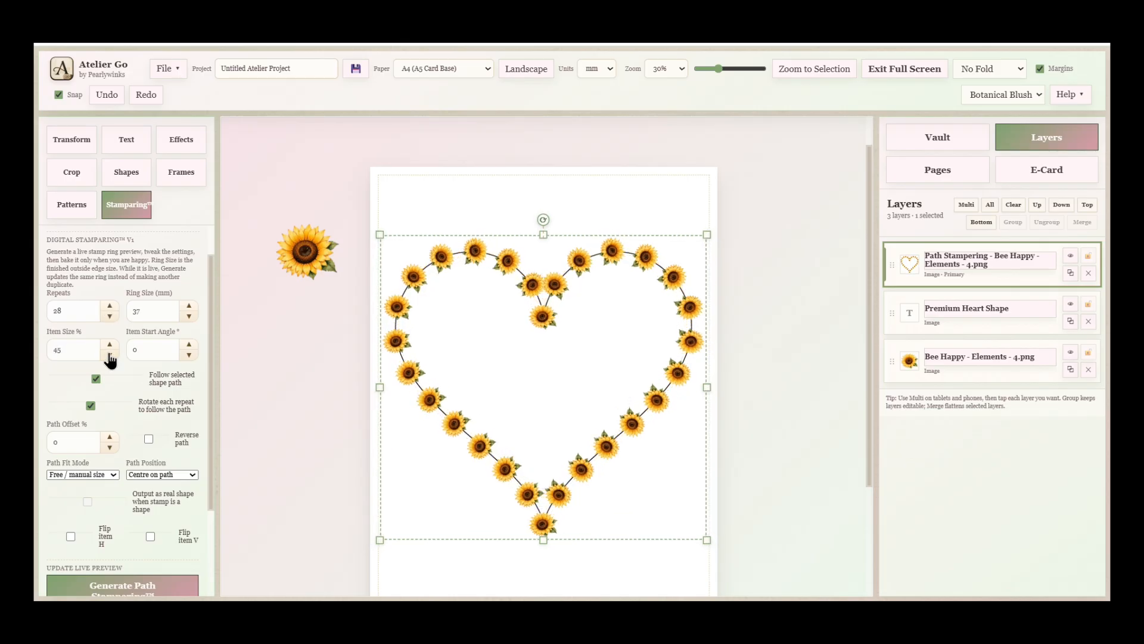
{"action": "left_click", "coordinate": [110, 306]}
{"action": "left_click", "coordinate": [110, 306]}
{"action": "left_click", "coordinate": [110, 306]}
{"action": "left_click", "coordinate": [110, 306]}
{"action": "left_click", "coordinate": [111, 306]}
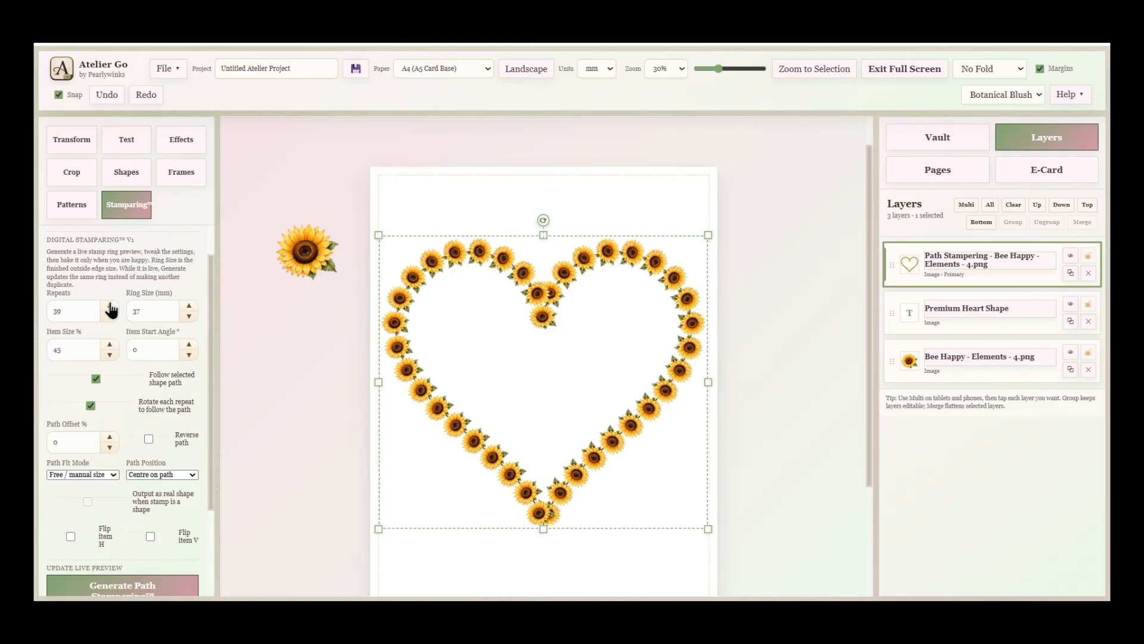
Step: Switch the path fit mode to Auto-size to fit and raise the sunflower repeats to 49
{"action": "left_click", "coordinate": [89, 475]}
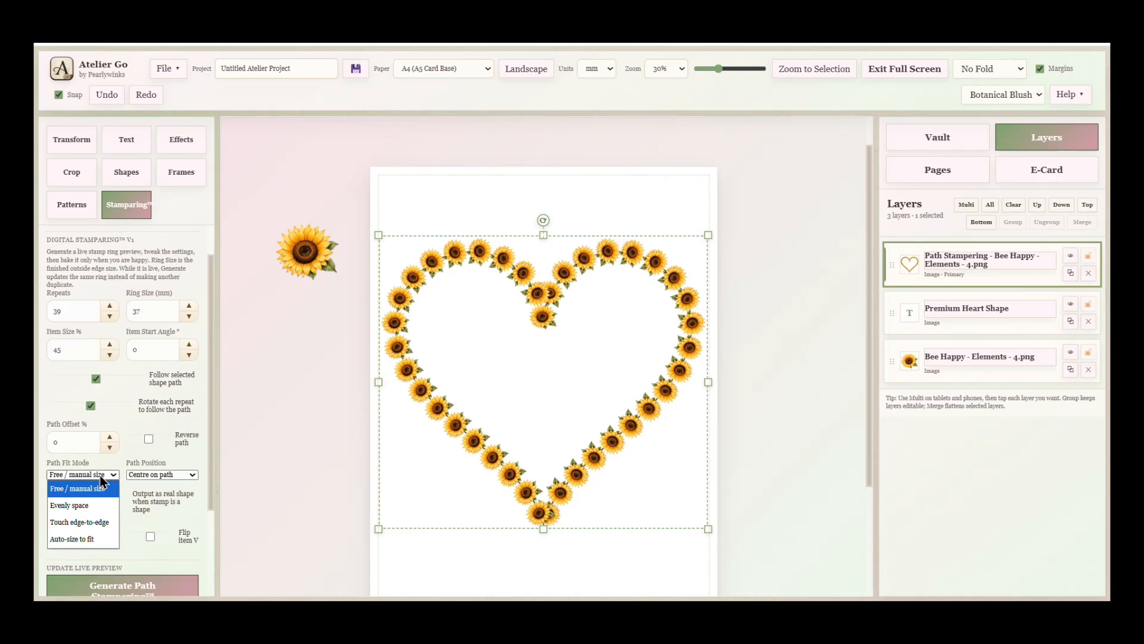
{"action": "left_click", "coordinate": [77, 543]}
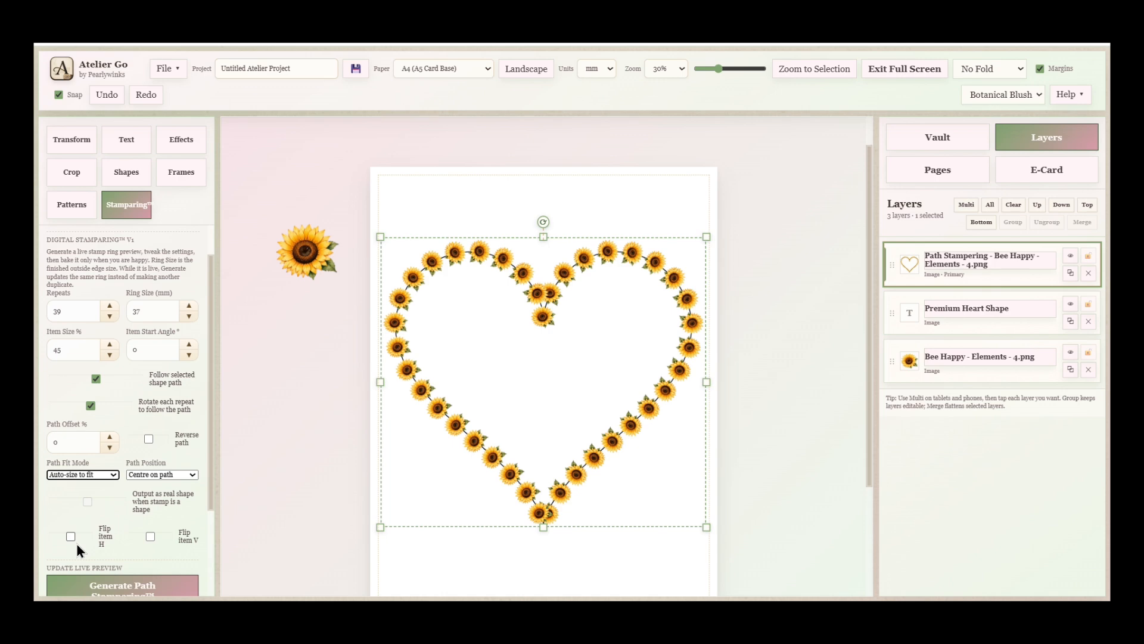
{"action": "left_click", "coordinate": [110, 306]}
{"action": "left_click", "coordinate": [110, 306]}
{"action": "left_click", "coordinate": [110, 306]}
{"action": "left_click", "coordinate": [110, 306]}
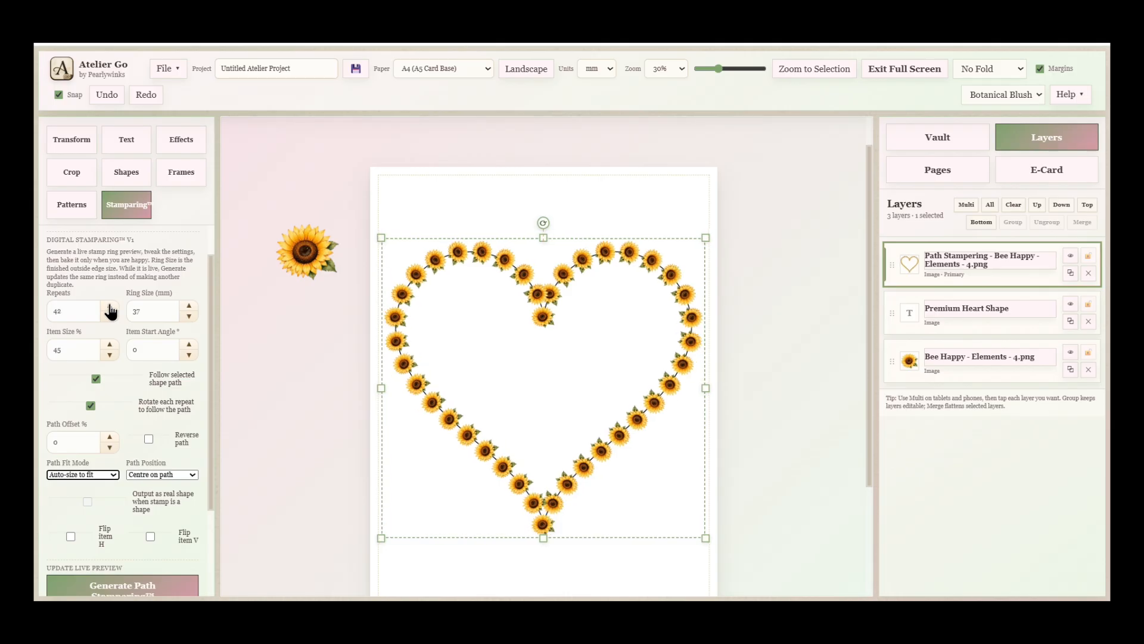
{"action": "left_click", "coordinate": [110, 306]}
{"action": "left_click", "coordinate": [110, 306]}
{"action": "left_click", "coordinate": [110, 306]}
{"action": "left_click", "coordinate": [109, 305]}
{"action": "left_click", "coordinate": [110, 305]}
{"action": "left_click", "coordinate": [109, 306]}
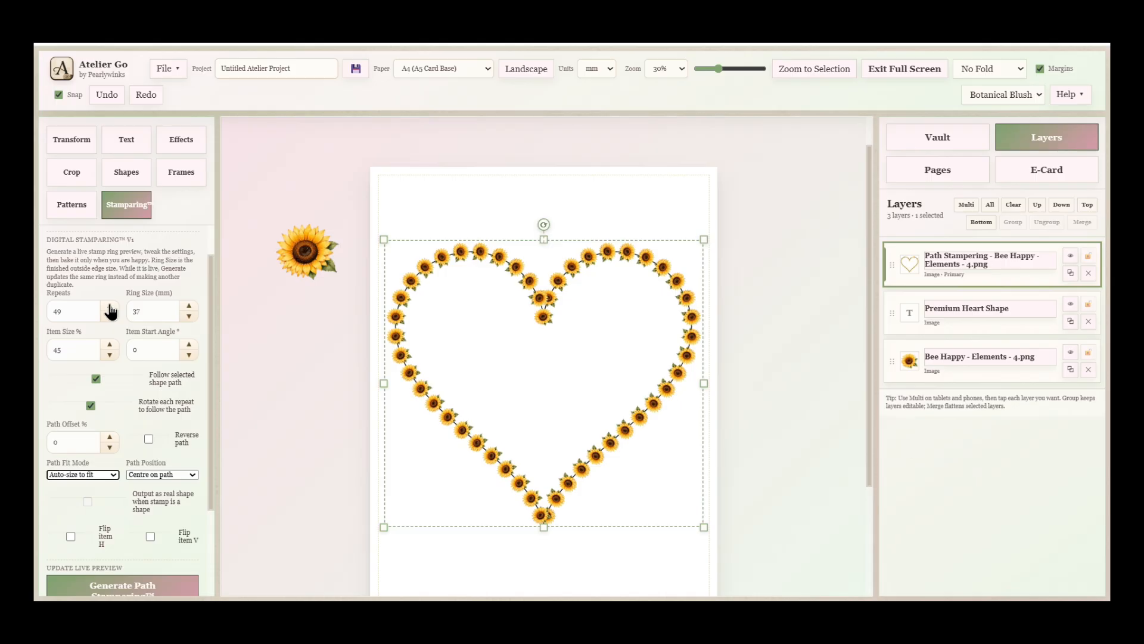
Step: Return the path fit mode to Free / manual size and set the sunflower repeats to 50
{"action": "left_click", "coordinate": [83, 475]}
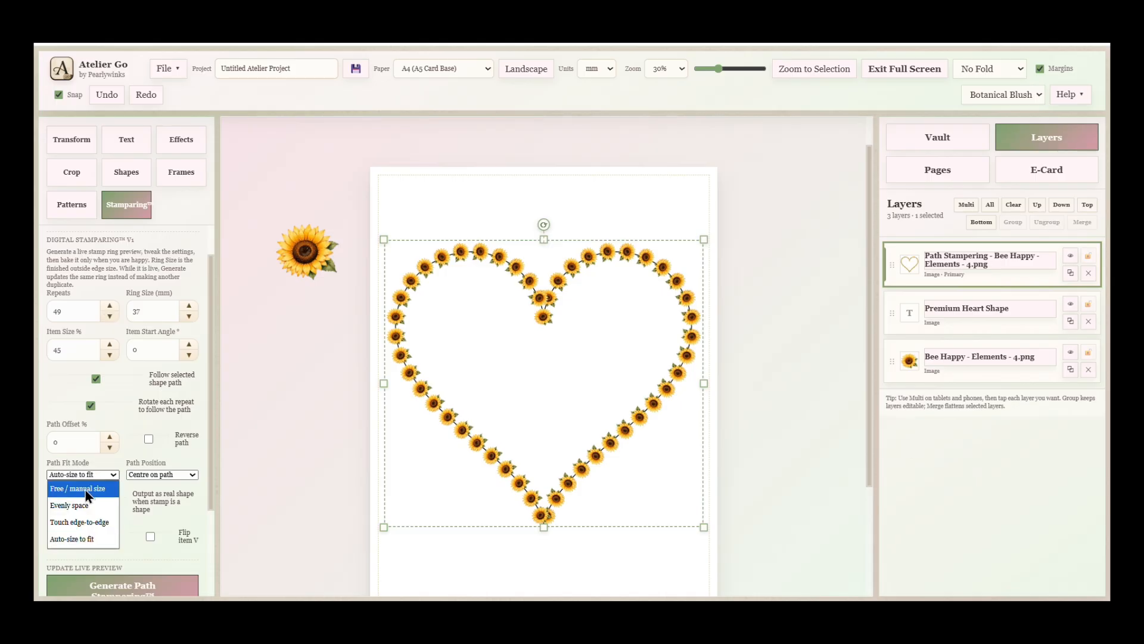
{"action": "left_click", "coordinate": [84, 489]}
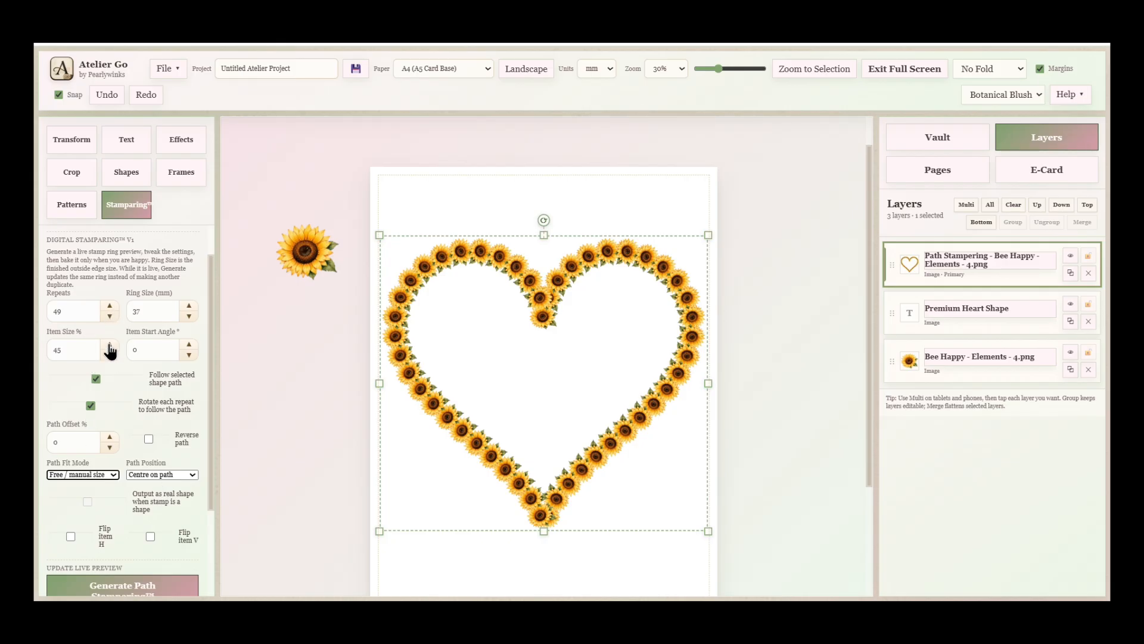
{"action": "left_click", "coordinate": [110, 306]}
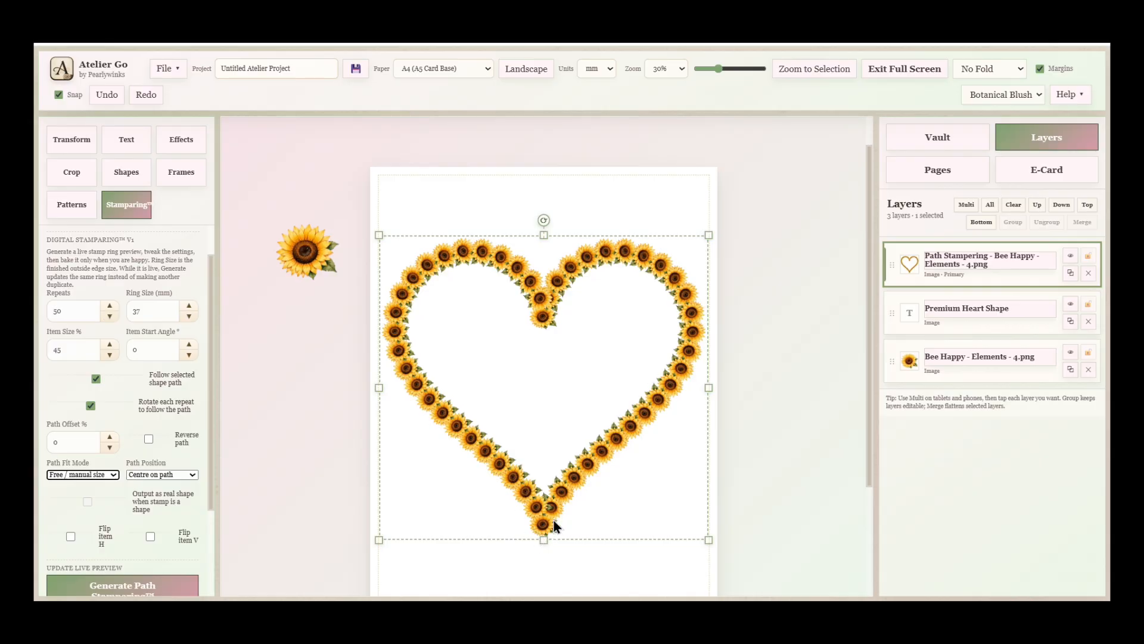
Step: Move the stamped sunflower heart border off the page to its left, clear of the plain heart shape
{"action": "left_click", "coordinate": [527, 423]}
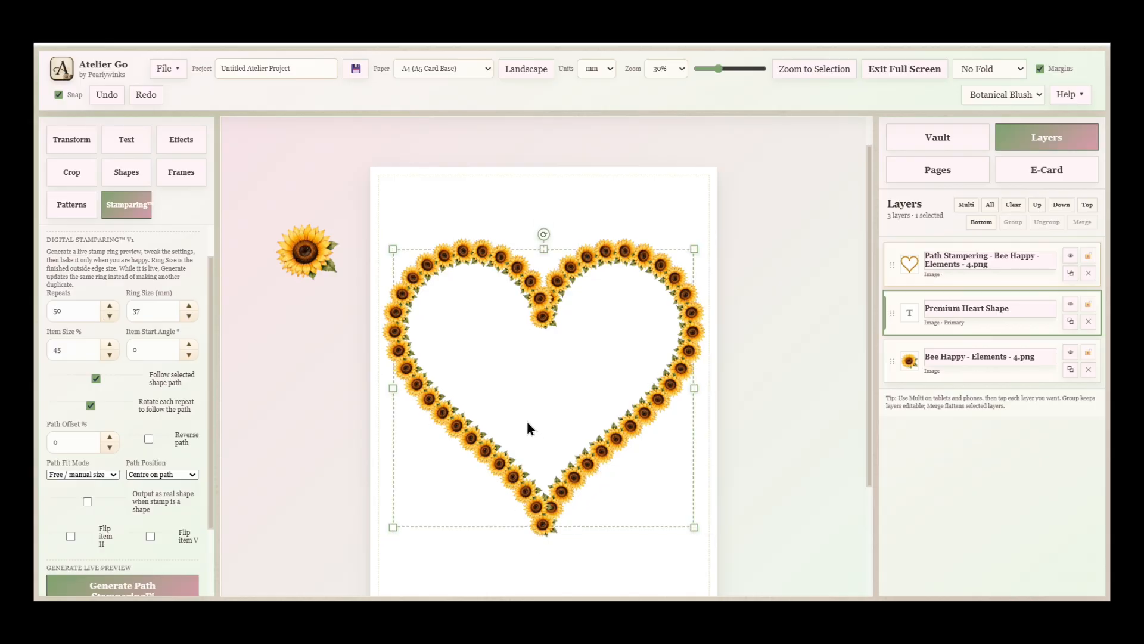
{"action": "left_click", "coordinate": [546, 316]}
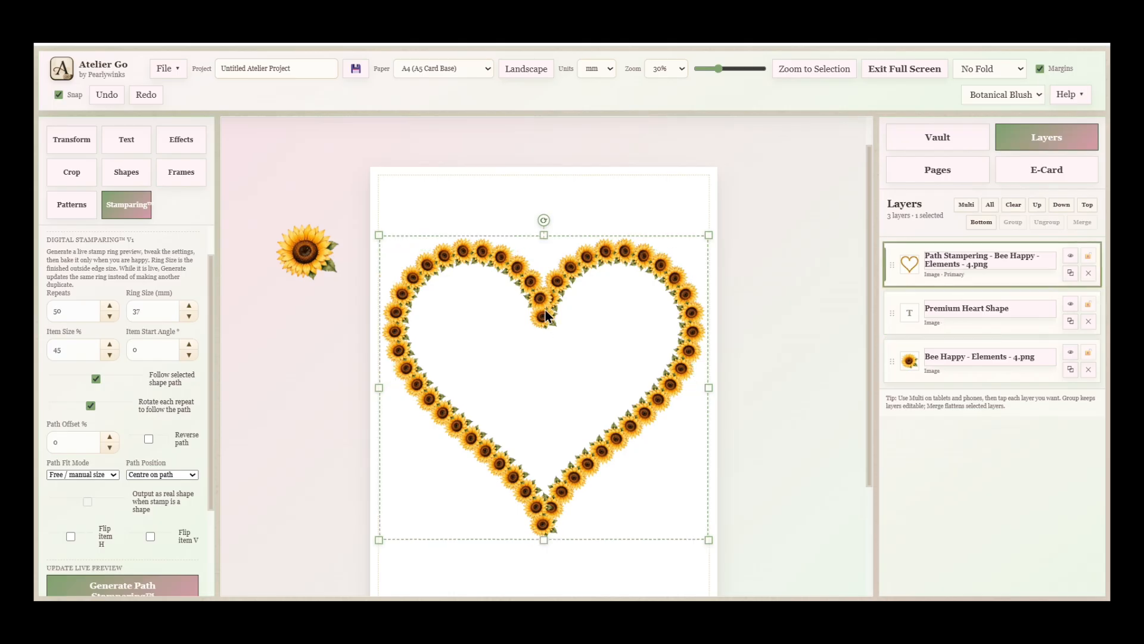
{"action": "left_click_drag", "start_coordinate": [300, 369], "coordinate": [236, 359]}
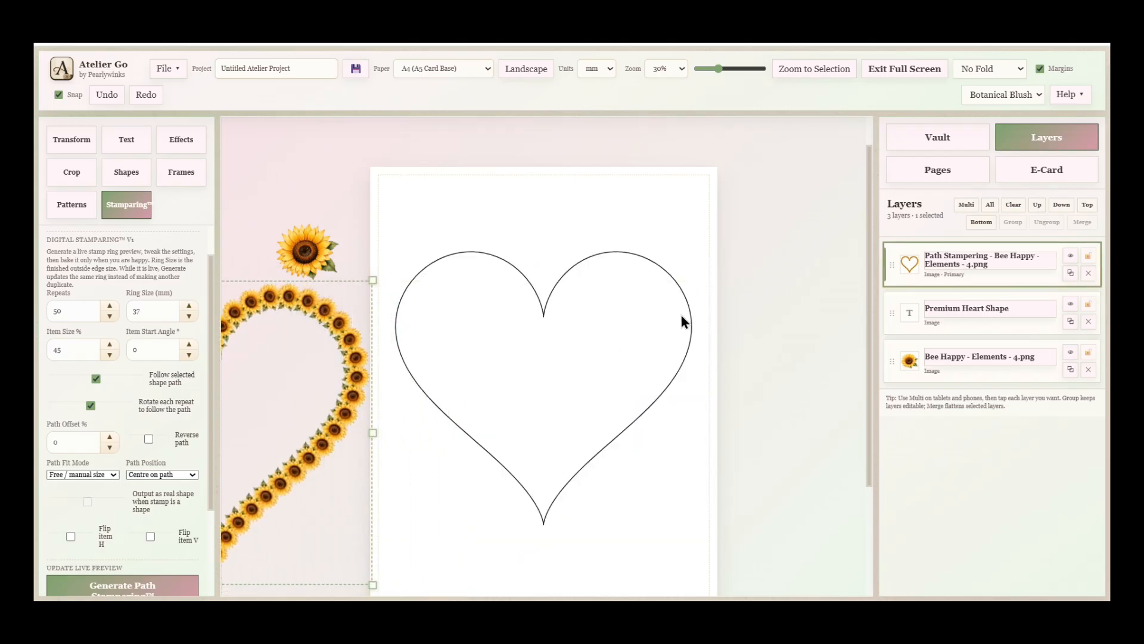
Step: Add the yellow sunflower sheet Bee Happy - Backing Paper- 18.png from the vault to the page
{"action": "left_click", "coordinate": [952, 147]}
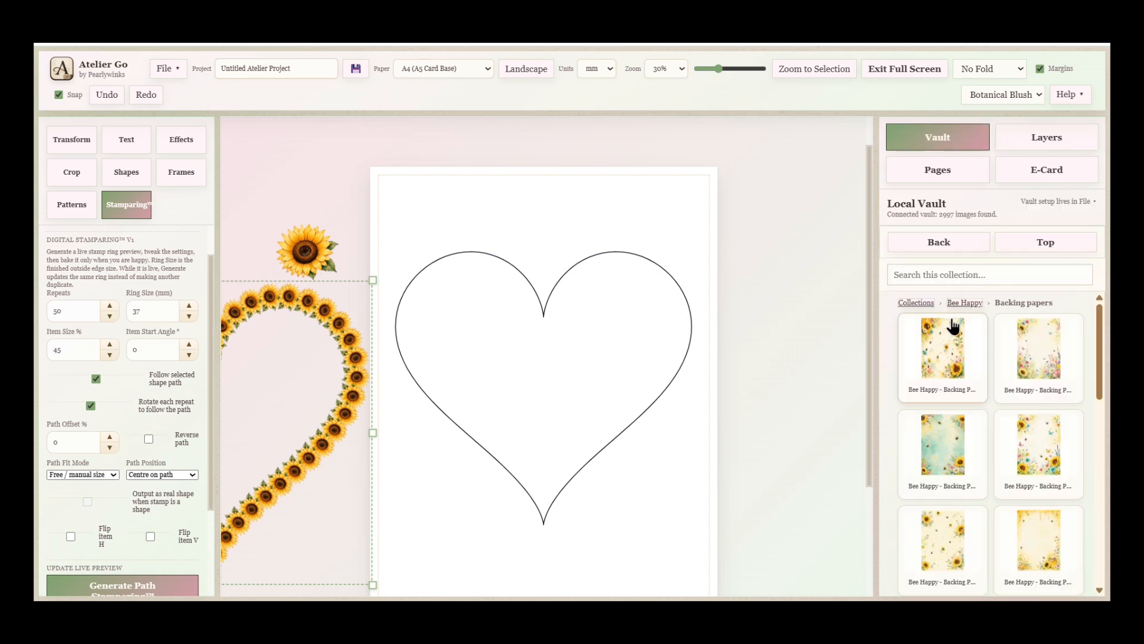
{"action": "mouse_move", "coordinate": [950, 356]}
{"action": "scroll", "coordinate": [950, 356], "scroll_direction": "down", "scroll_amount": 3}
{"action": "scroll", "coordinate": [950, 356], "scroll_direction": "down", "scroll_amount": 4}
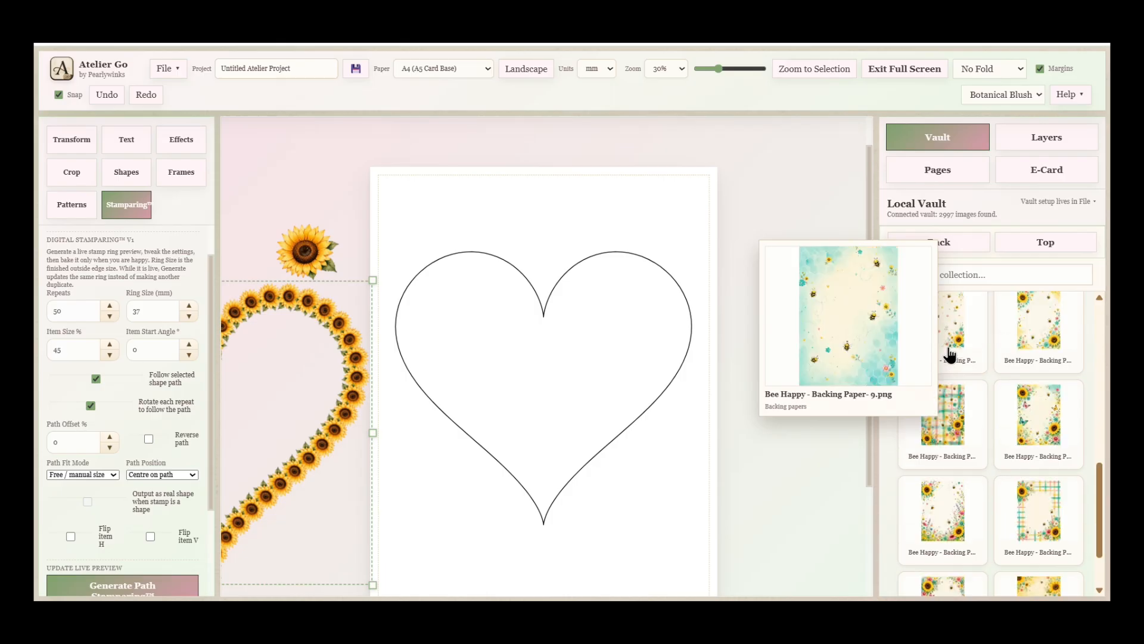
{"action": "scroll", "coordinate": [950, 358], "scroll_direction": "down", "scroll_amount": 1}
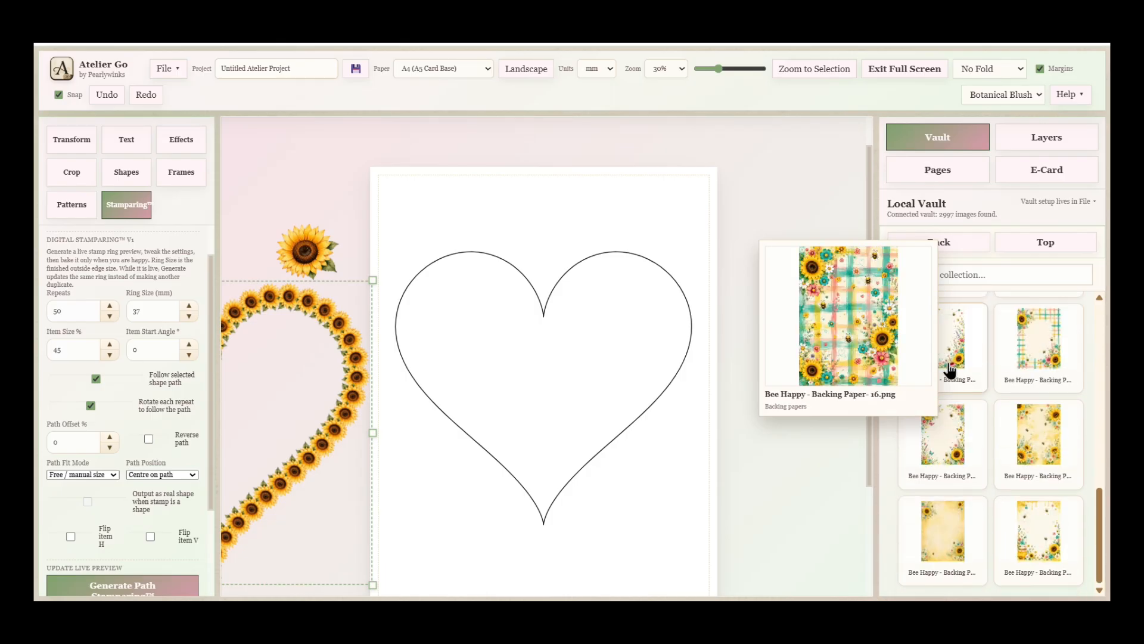
{"action": "left_click", "coordinate": [946, 542]}
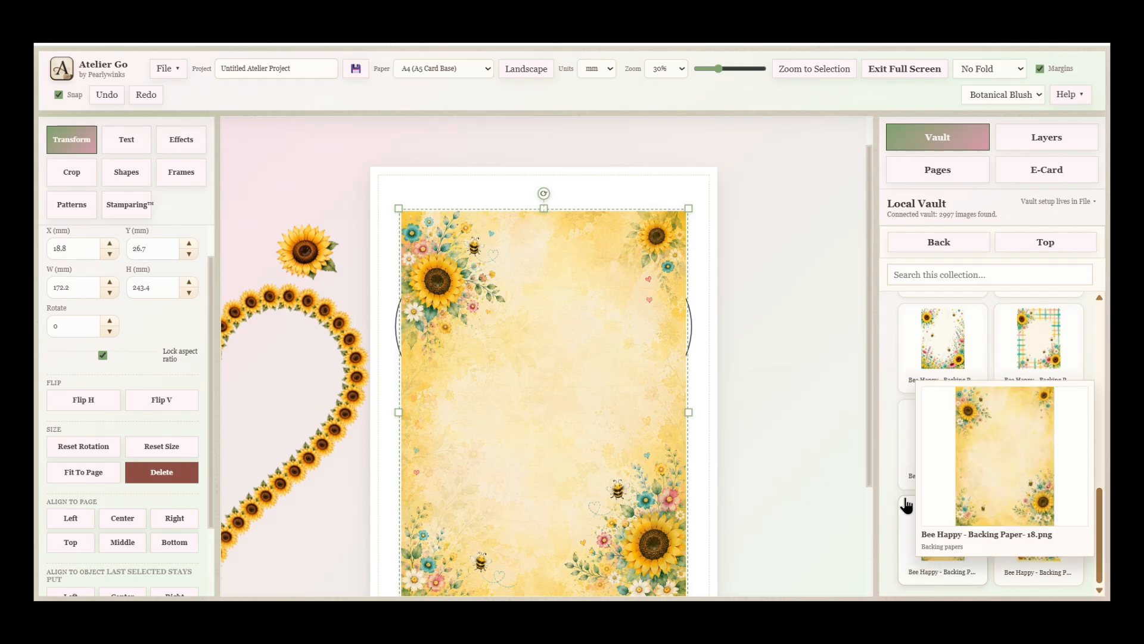
Step: Send the yellow backing paper behind the heart shape, fit it to the page and deselect it
{"action": "key", "text": "ctrl+["}
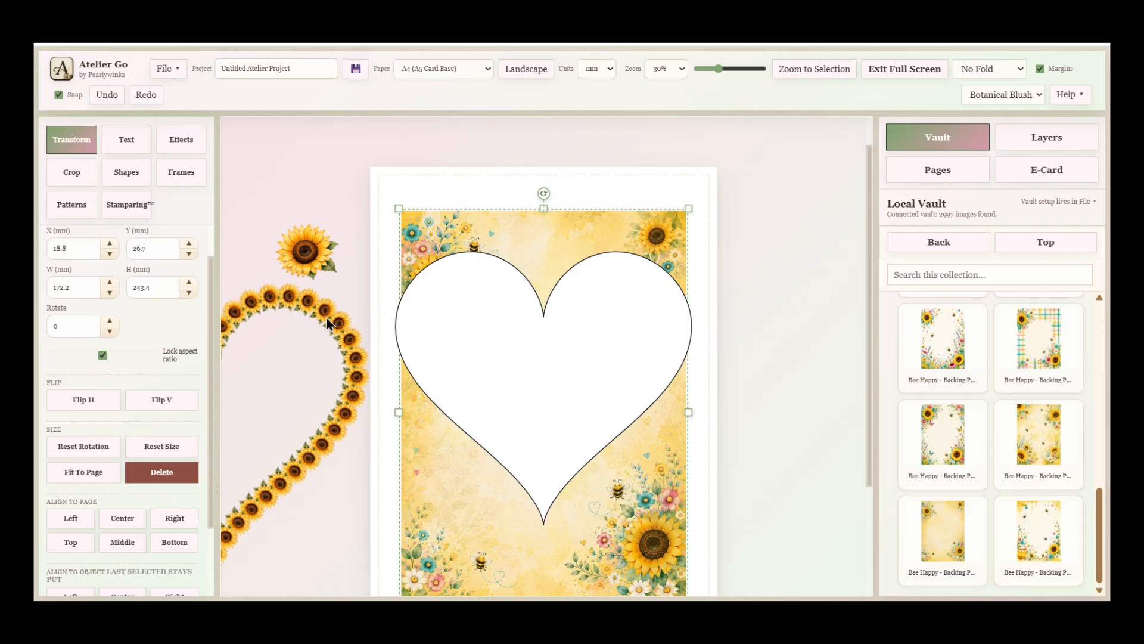
{"action": "left_click", "coordinate": [106, 475]}
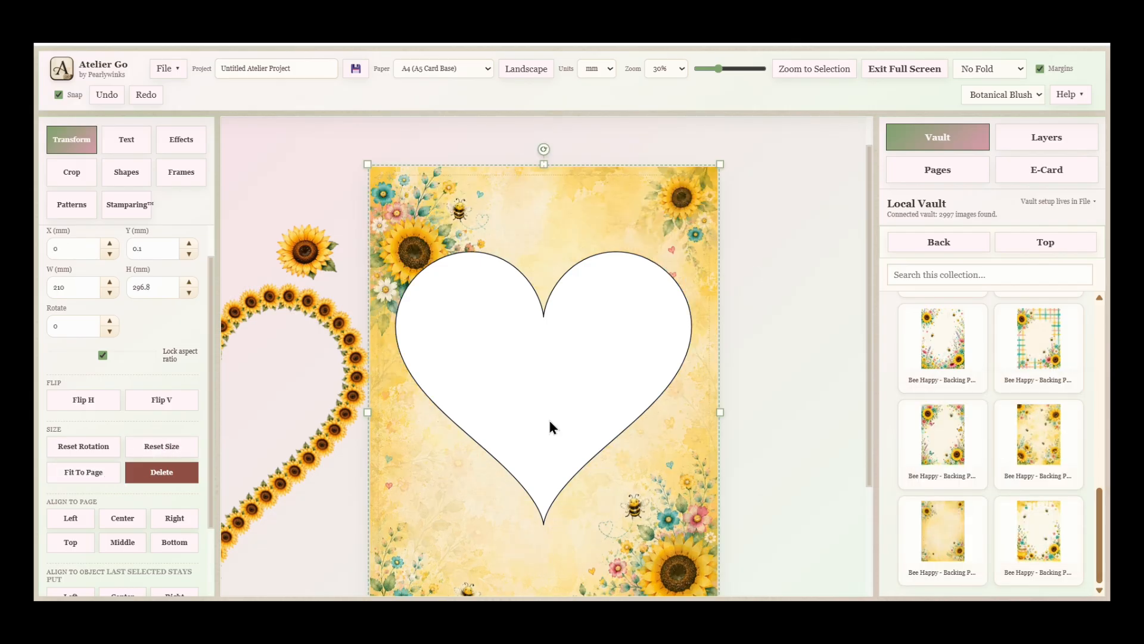
{"action": "left_click", "coordinate": [857, 386]}
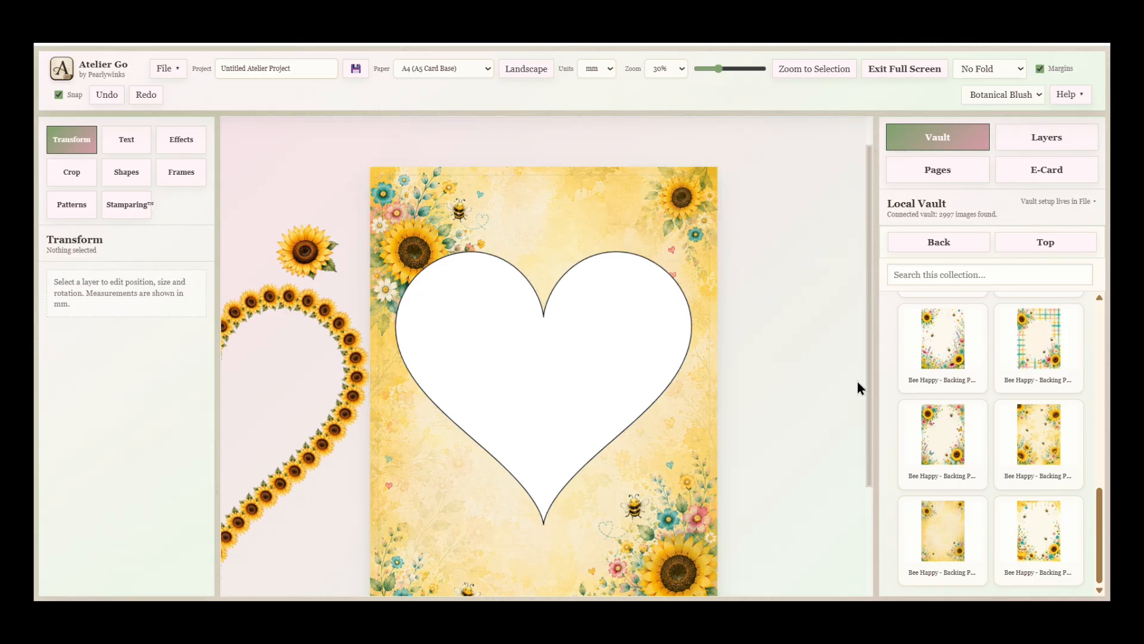
Step: Add Bee Happy - Backing Paper- 14.png, fit it to the page, and layer it between the yellow paper and the heart shape
{"action": "mouse_move", "coordinate": [953, 337]}
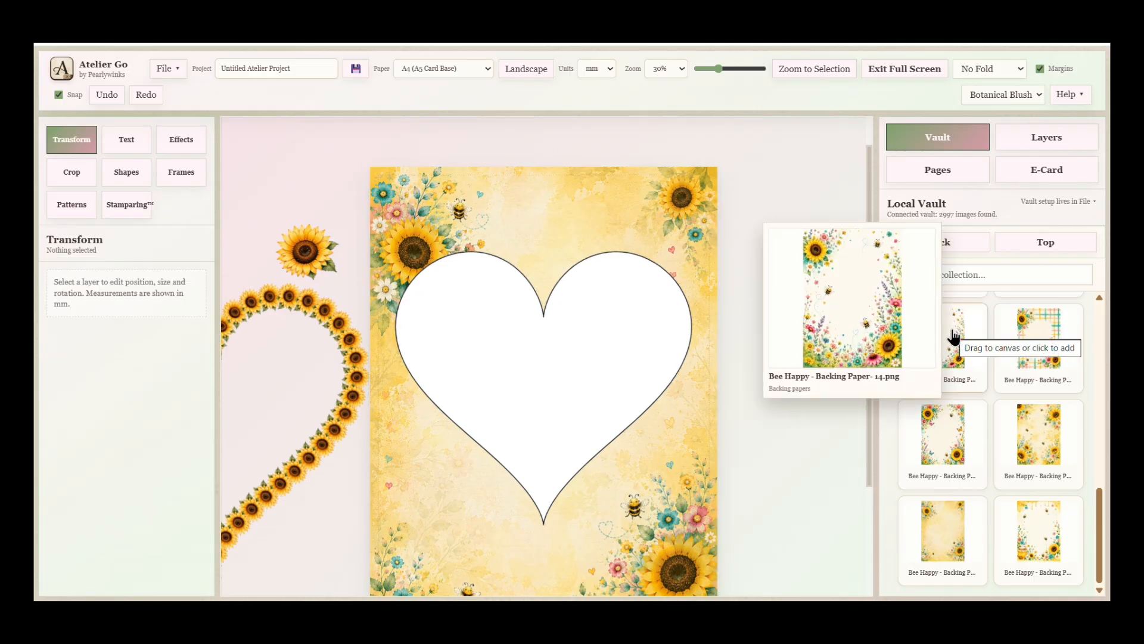
{"action": "left_click", "coordinate": [953, 336]}
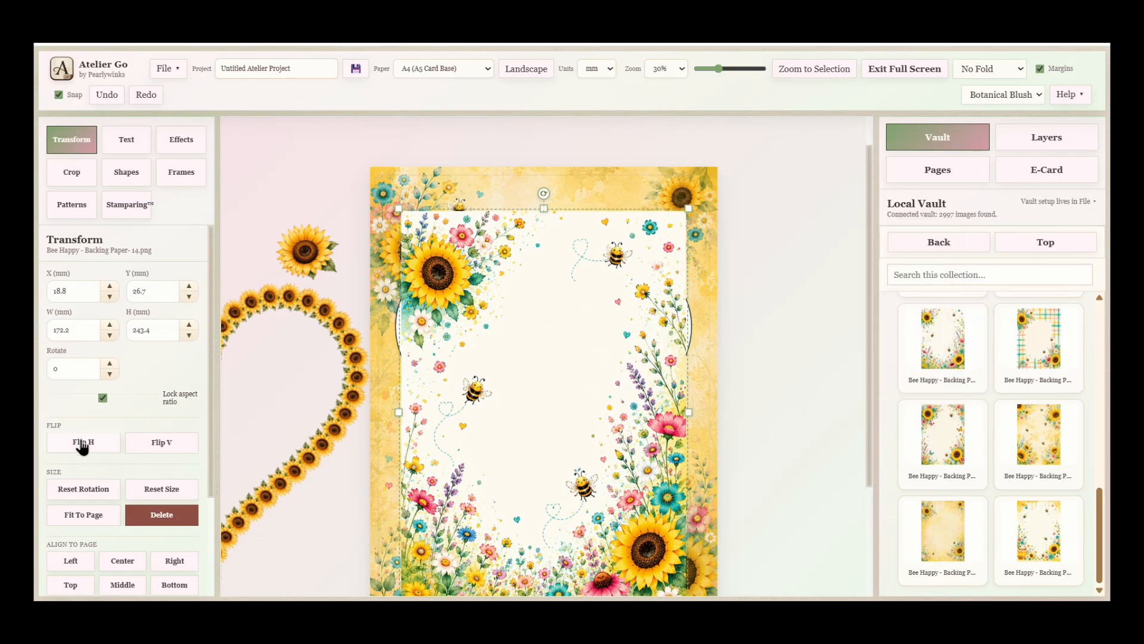
{"action": "left_click", "coordinate": [82, 516]}
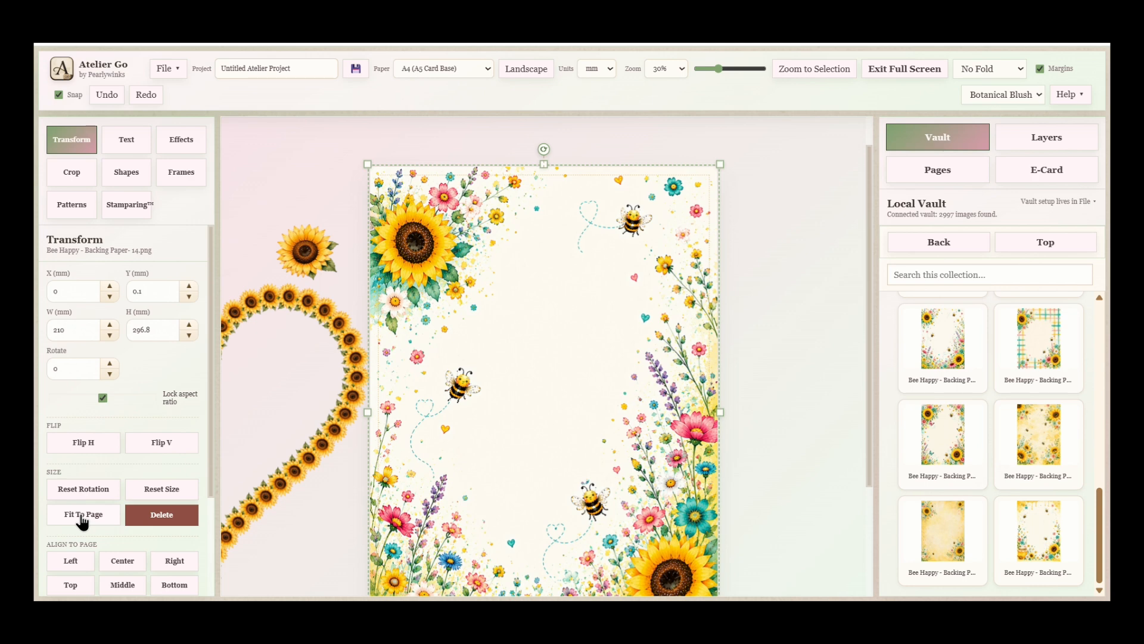
{"action": "key", "text": "ctrl+shift+bracketleft"}
{"action": "key", "text": "ctrl+bracketright"}
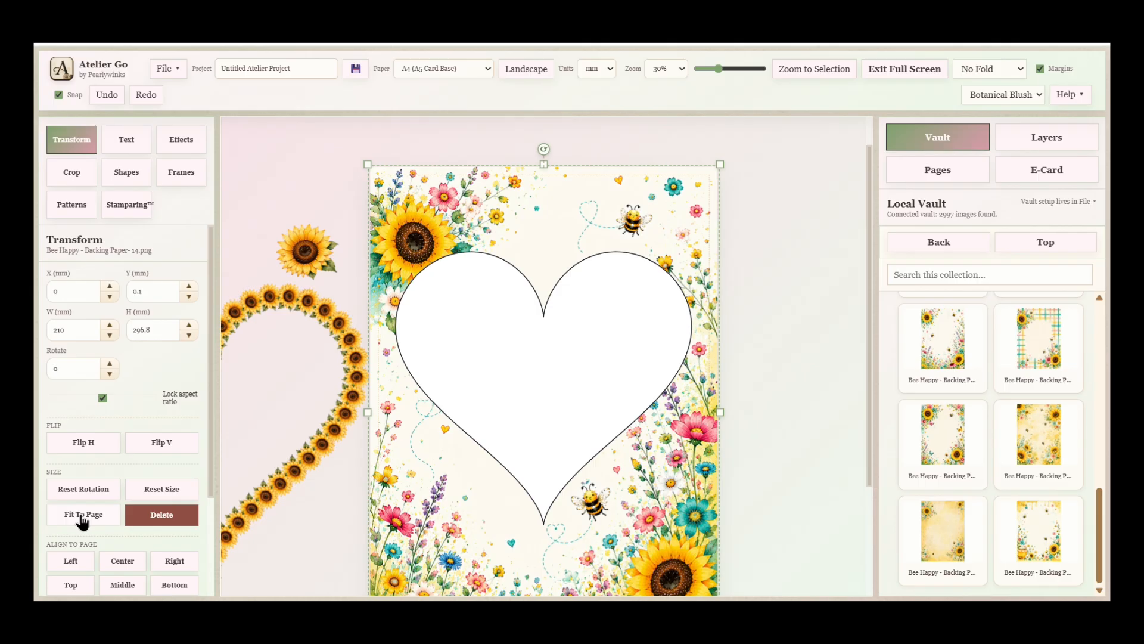
{"action": "left_click", "coordinate": [760, 314]}
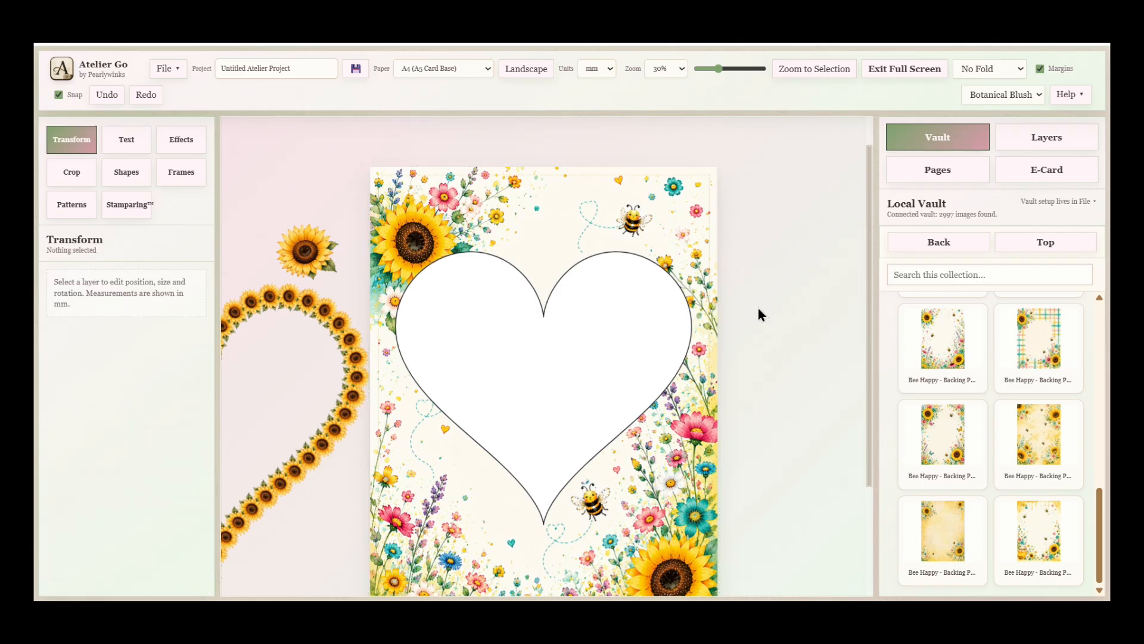
Step: Punch the heart out of the floral backing paper with an inverted shape crop and move the plain heart shape off the page
{"action": "left_click", "coordinate": [542, 344]}
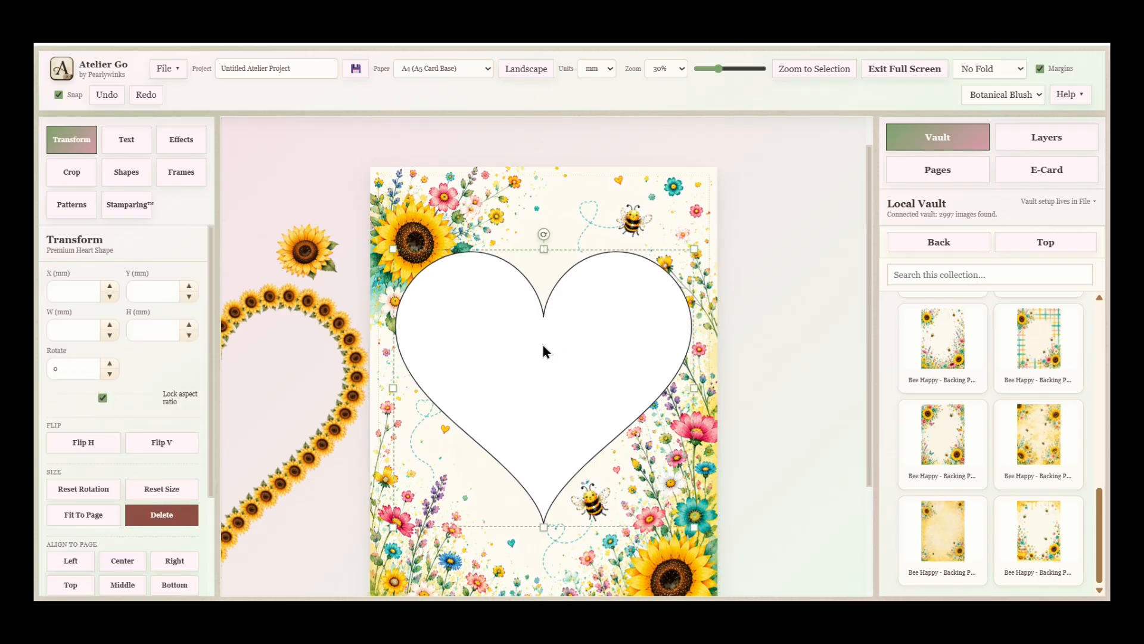
{"action": "left_click", "coordinate": [582, 210], "text": "shift"}
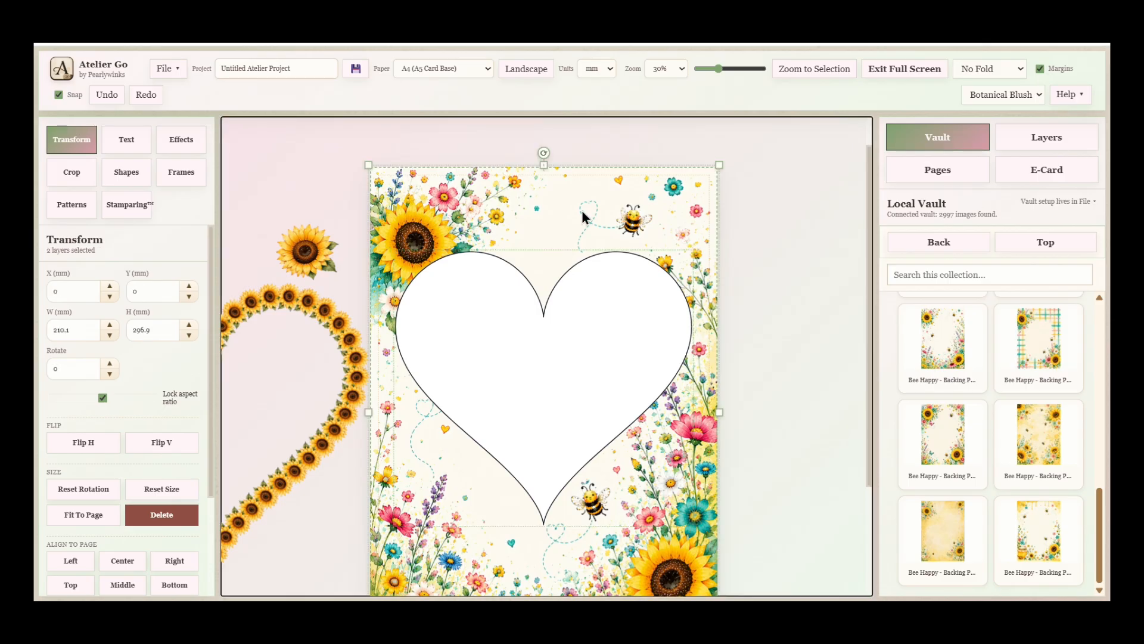
{"action": "left_click", "coordinate": [78, 180]}
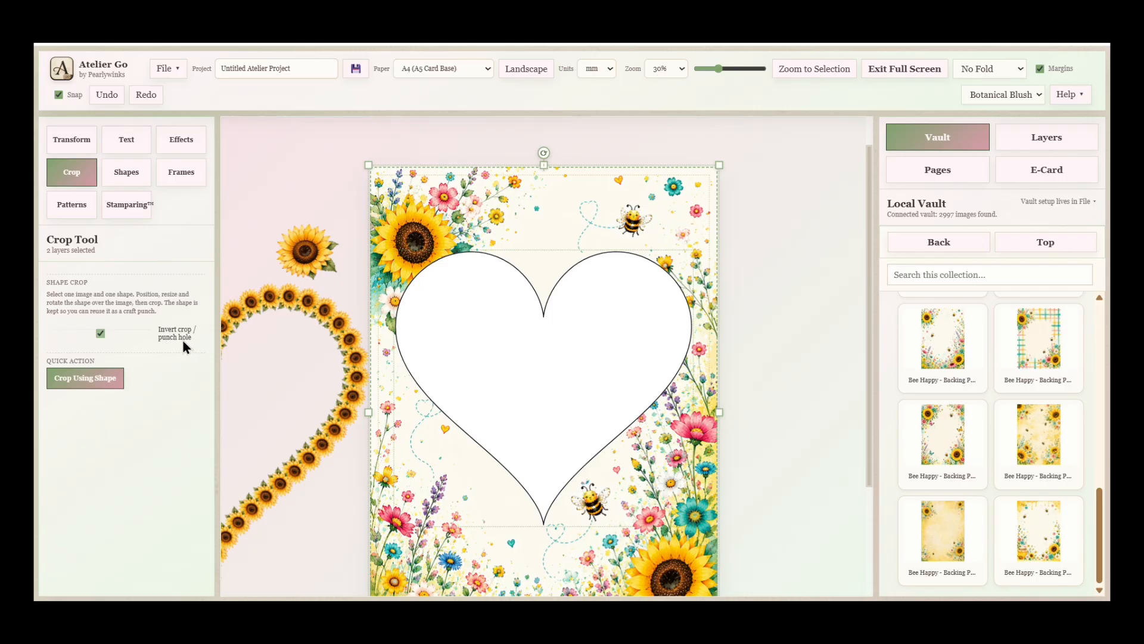
{"action": "left_click", "coordinate": [86, 379]}
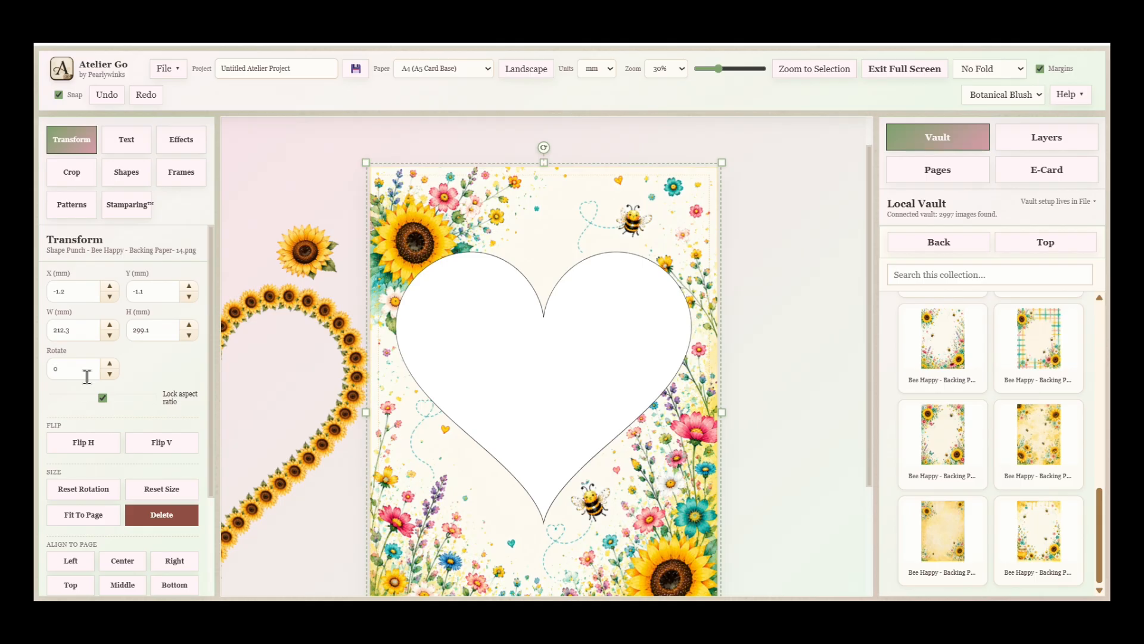
{"action": "left_click", "coordinate": [463, 367]}
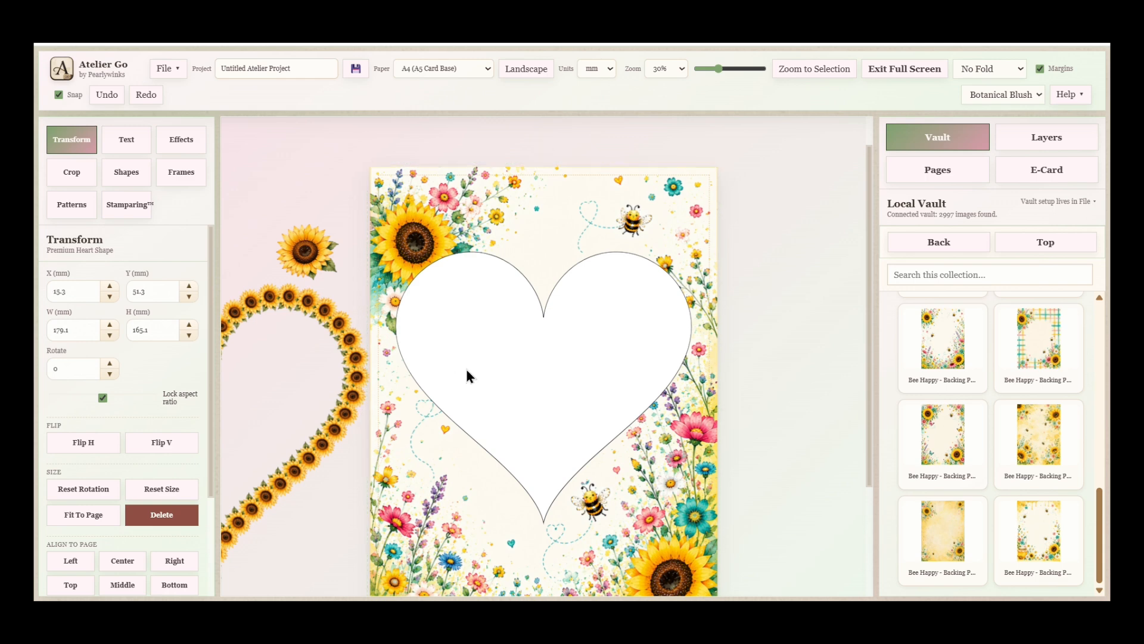
{"action": "left_click_drag", "start_coordinate": [465, 366], "coordinate": [833, 263]}
Step: Give the punched floral paper a white outline of size 2 and enable its shadow
{"action": "left_click", "coordinate": [553, 241]}
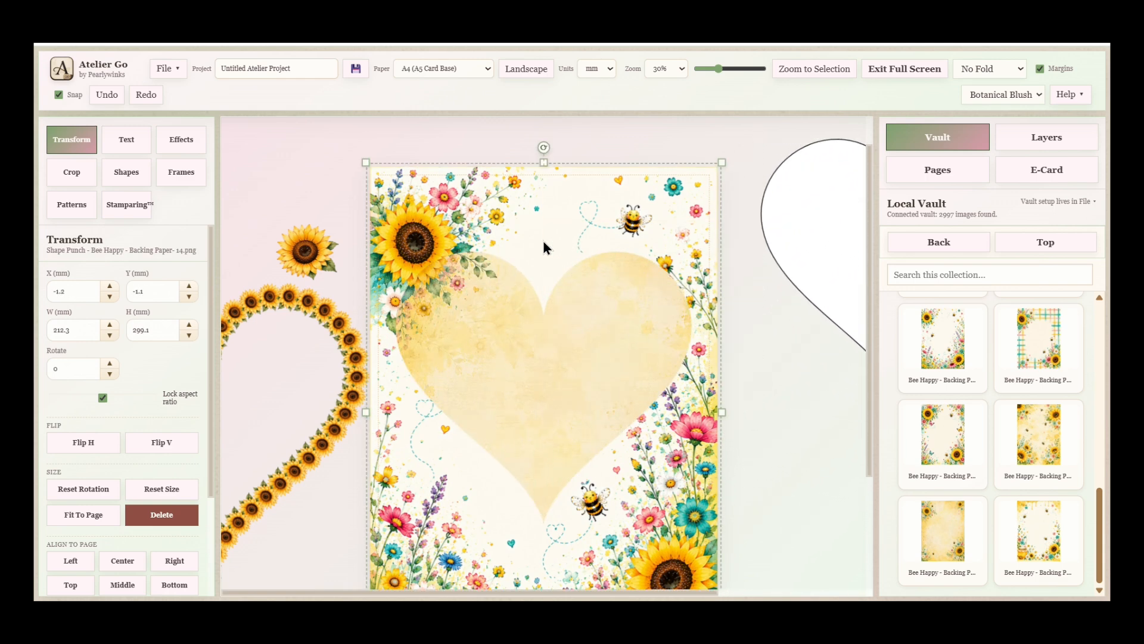
{"action": "left_click", "coordinate": [189, 149]}
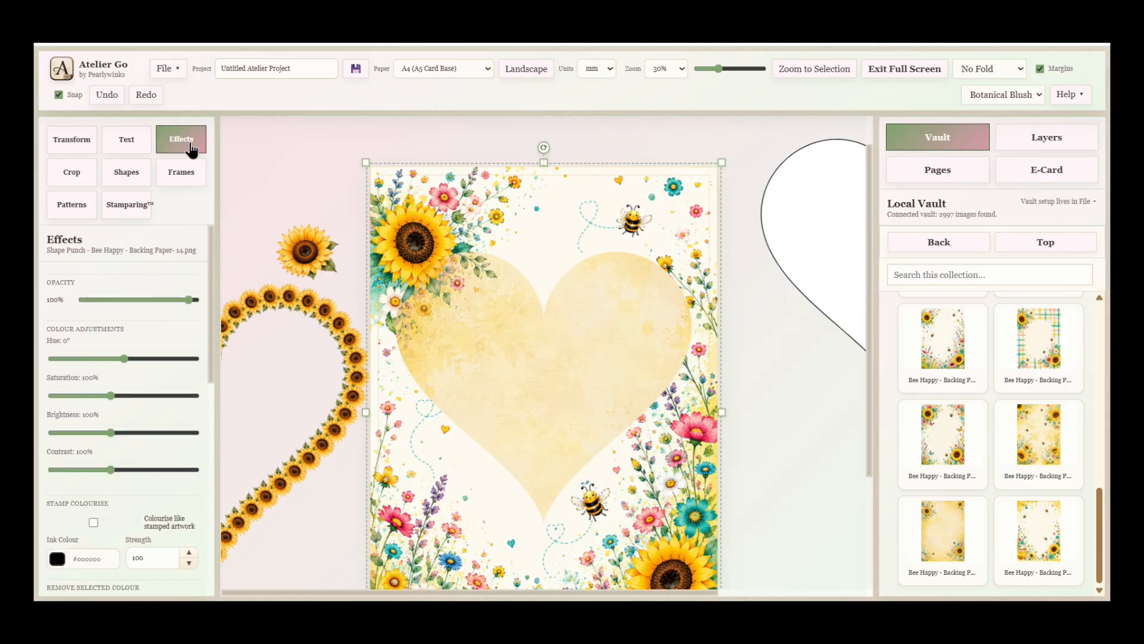
{"action": "scroll", "coordinate": [87, 376], "scroll_direction": "down", "scroll_amount": 8}
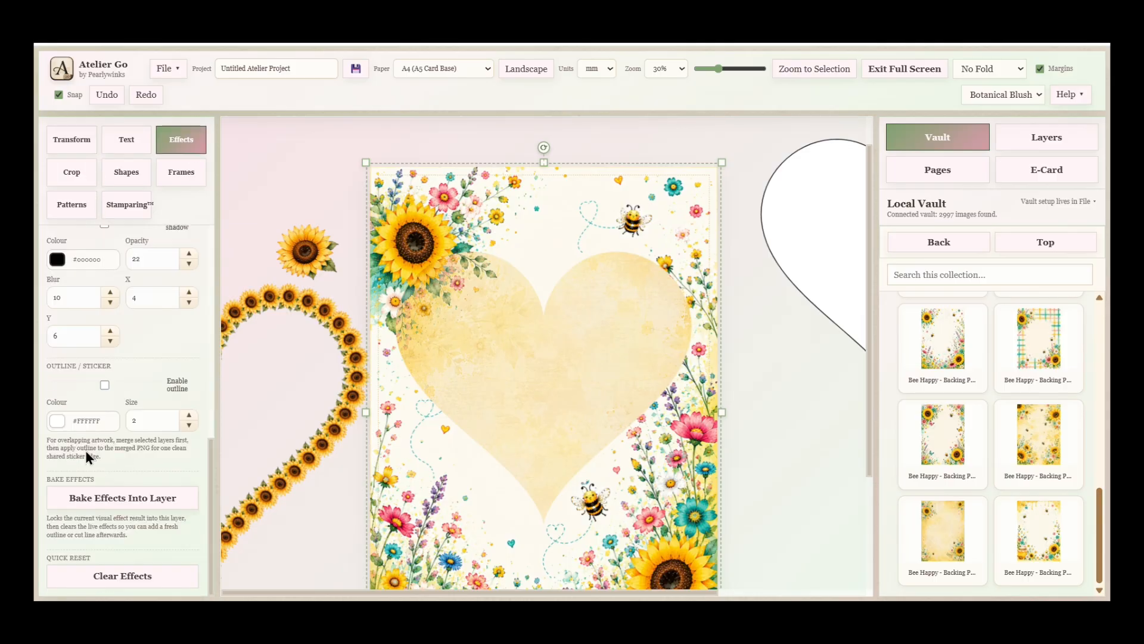
{"action": "left_click", "coordinate": [104, 385]}
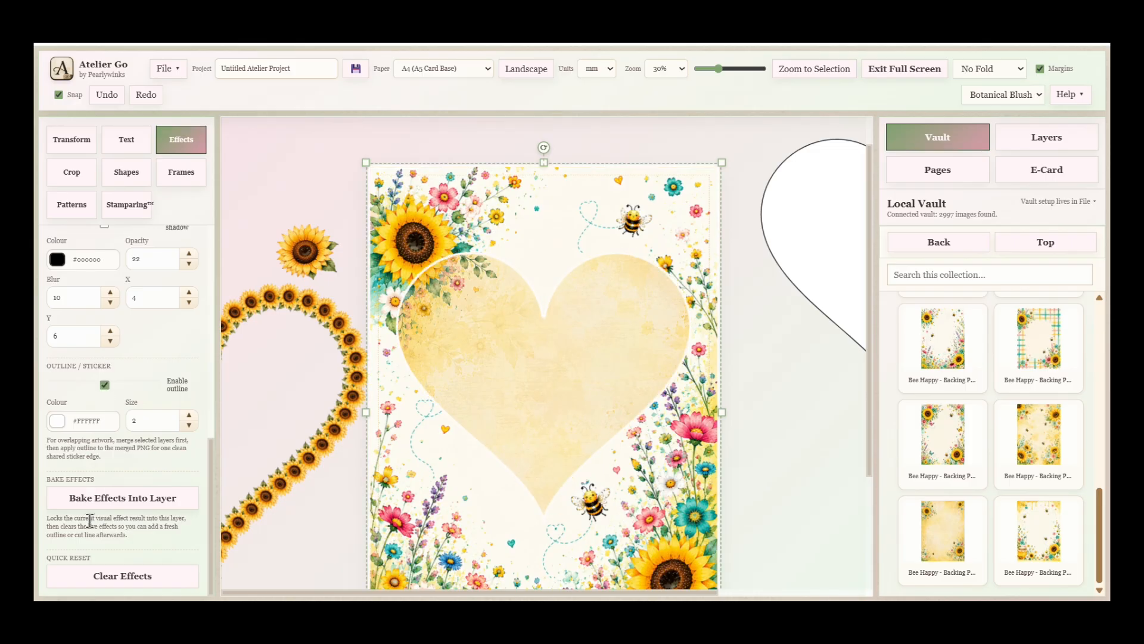
{"action": "left_click", "coordinate": [189, 416]}
{"action": "left_click", "coordinate": [189, 415]}
{"action": "left_click", "coordinate": [189, 425]}
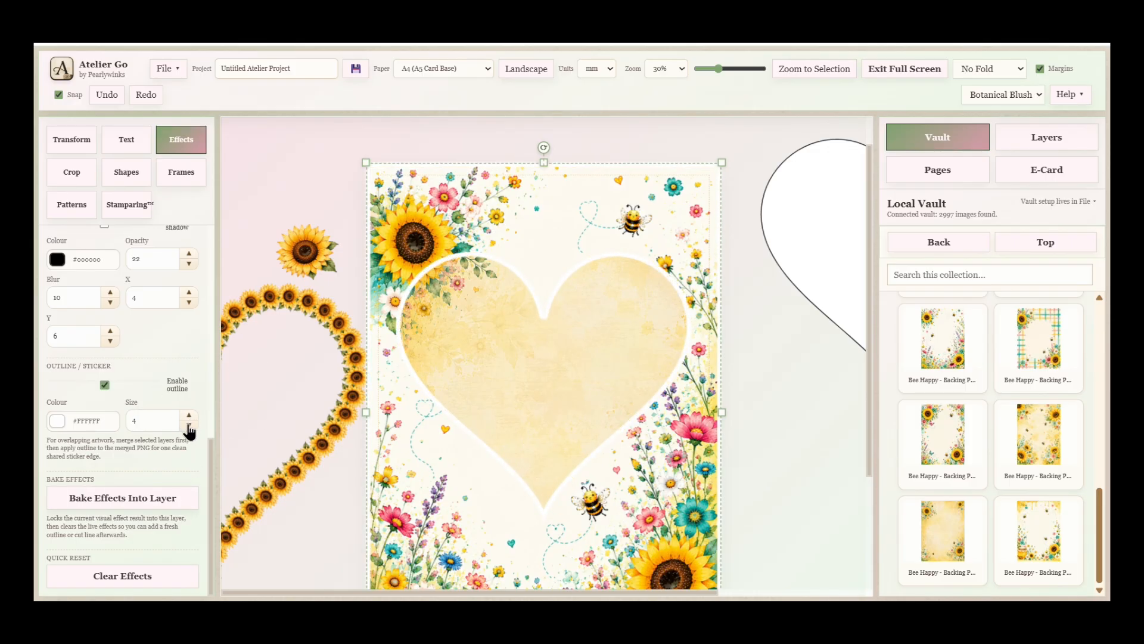
{"action": "left_click", "coordinate": [189, 425]}
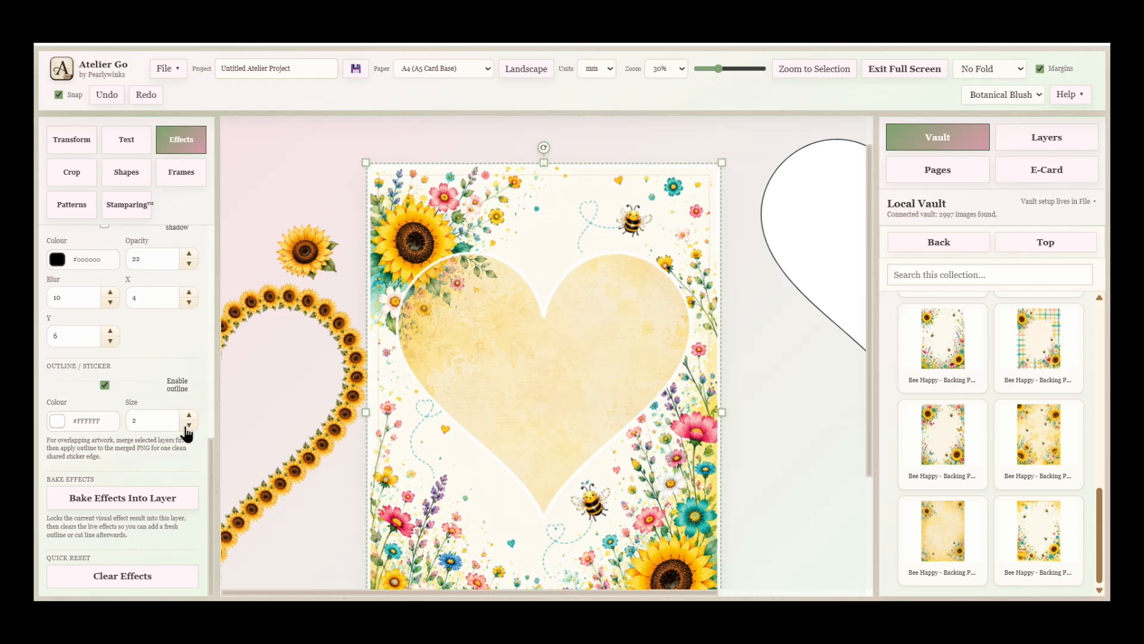
{"action": "left_click", "coordinate": [104, 226]}
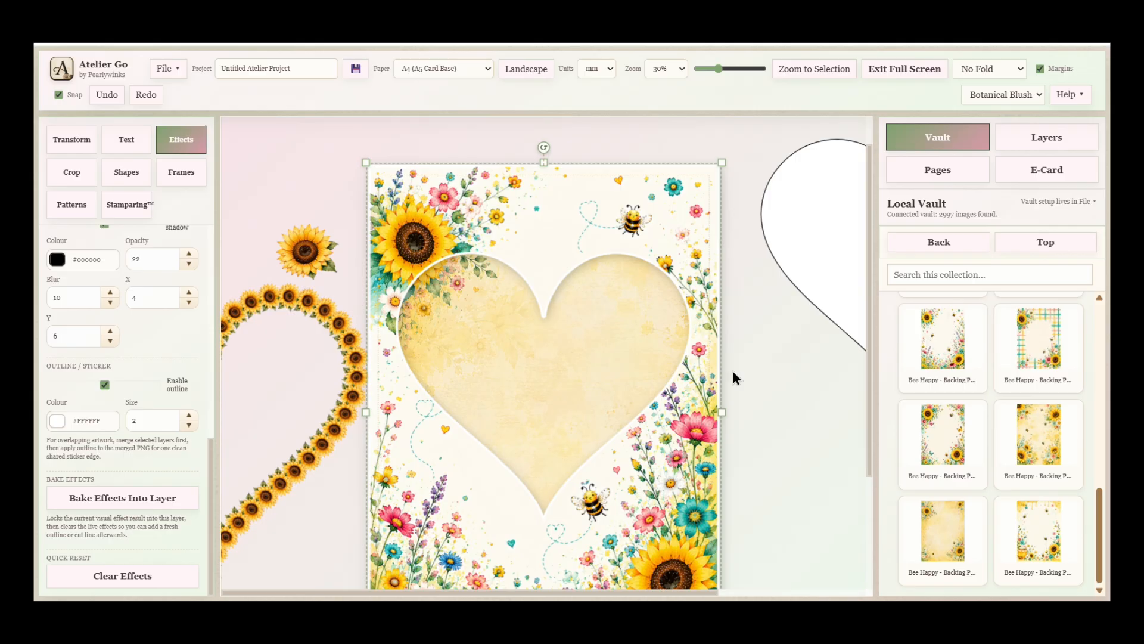
Step: Shift the plain heart farther off the page and place the sunflower heart border around the punched heart opening
{"action": "left_click_drag", "start_coordinate": [799, 242], "coordinate": [833, 240]}
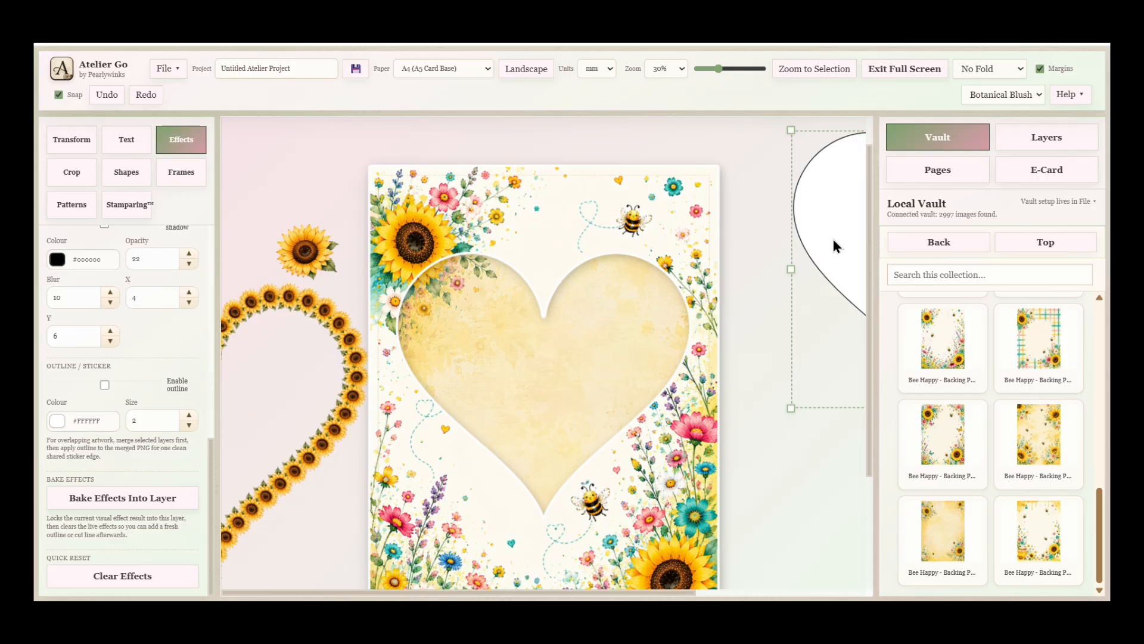
{"action": "left_click", "coordinate": [126, 172]}
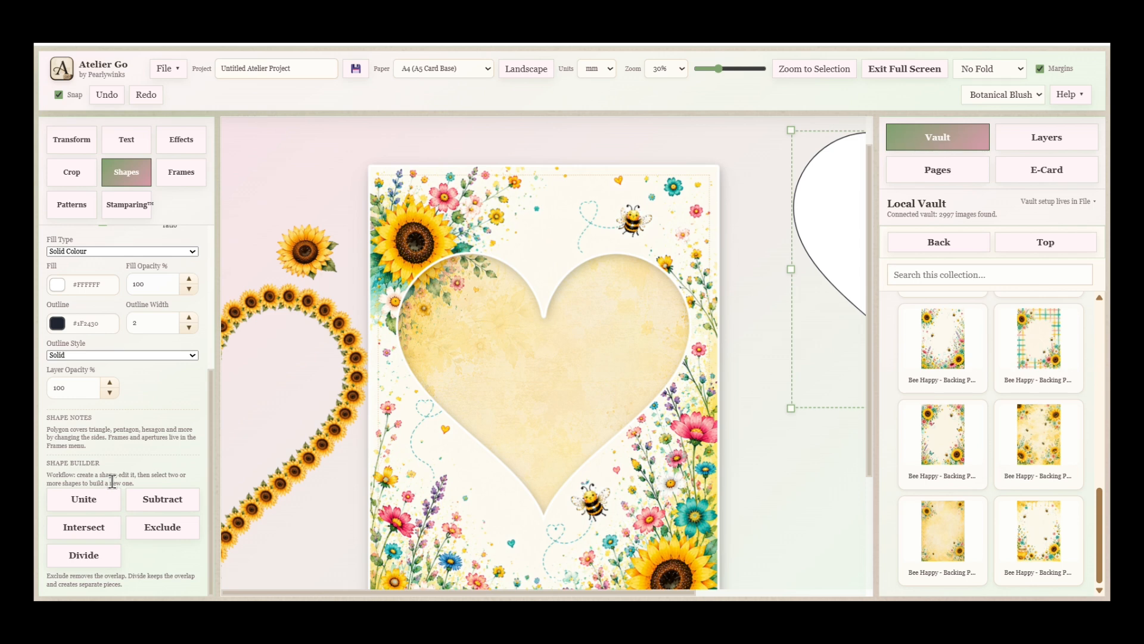
{"action": "left_click", "coordinate": [313, 299]}
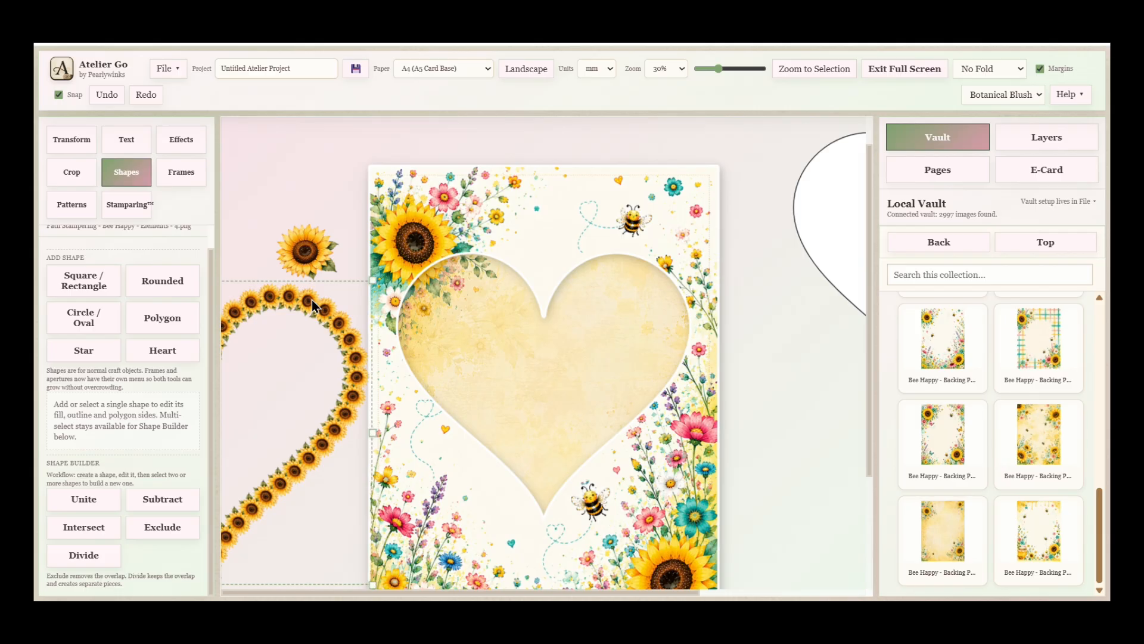
{"action": "left_click_drag", "start_coordinate": [312, 300], "coordinate": [651, 263]}
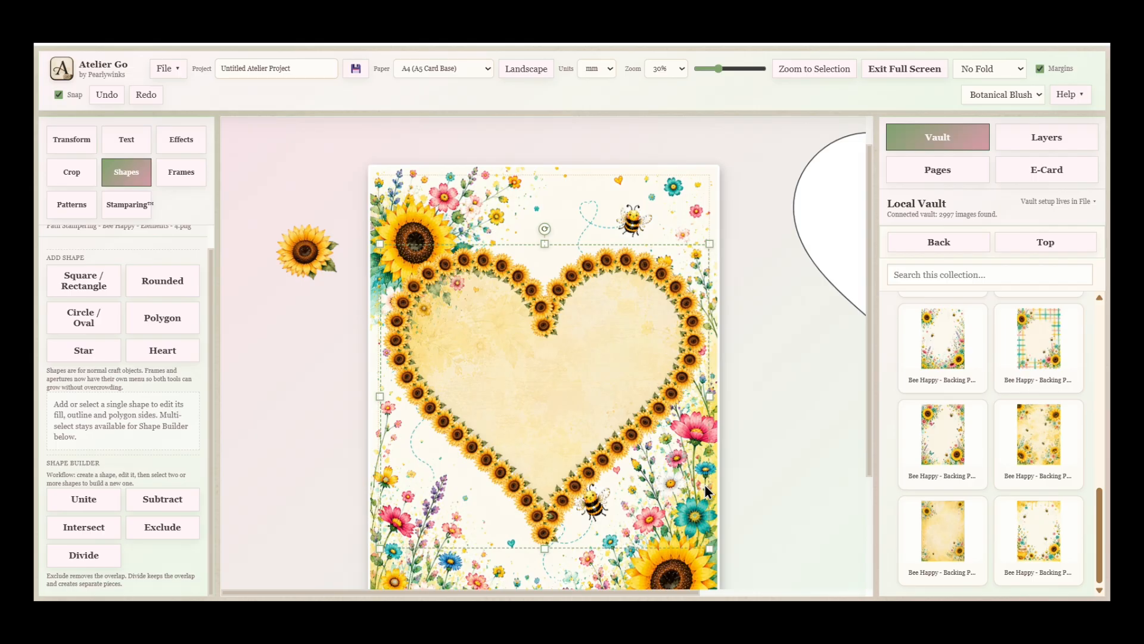
Step: Undo the border placement, paper effects and heart punch, restoring the plain heart over the uncut backing papers
{"action": "key", "text": "ctrl+z"}
{"action": "key", "text": "ctrl+z"}
{"action": "key", "text": "ctrl+z"}
{"action": "key", "text": "ctrl+z"}
{"action": "key", "text": "ctrl+z"}
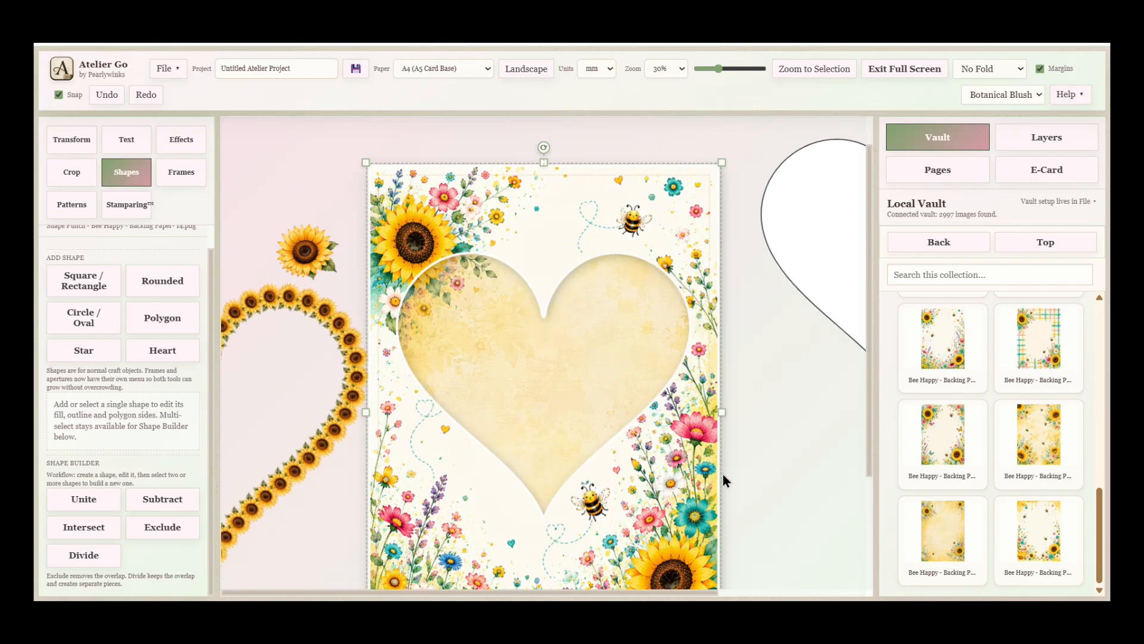
{"action": "key", "text": "ctrl+z"}
{"action": "key", "text": "ctrl+z"}
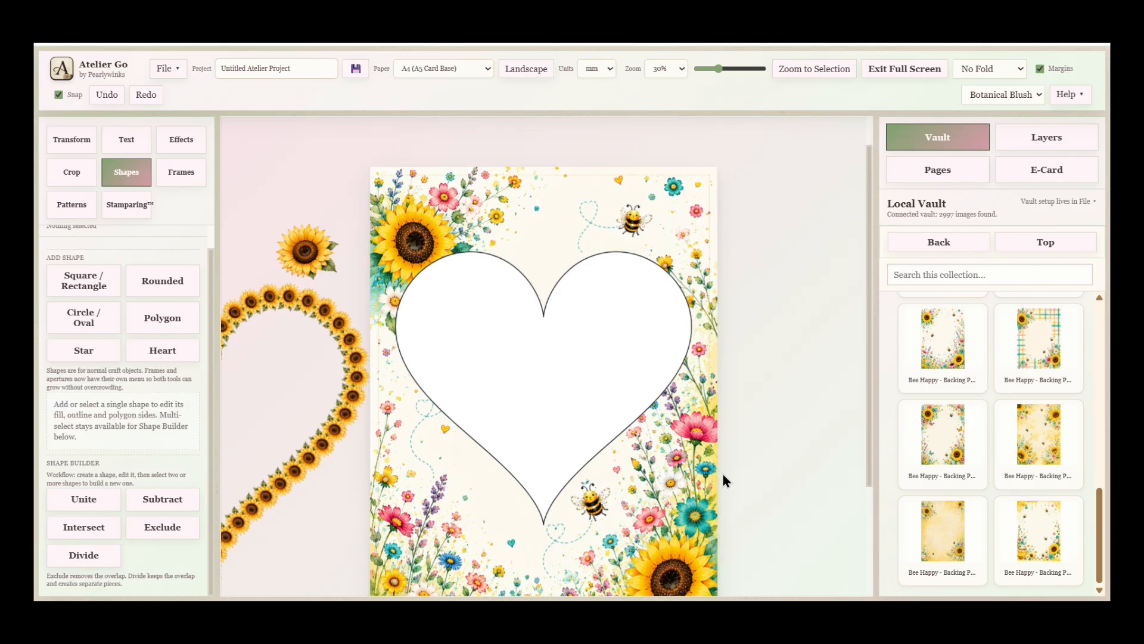
{"action": "key", "text": "ctrl+z"}
{"action": "key", "text": "ctrl+z"}
Step: Move both backing papers off the page to its right and delete the single sunflower image beside the page
{"action": "left_click_drag", "start_coordinate": [782, 187], "coordinate": [588, 162]}
{"action": "left_click_drag", "start_coordinate": [489, 211], "coordinate": [905, 189]}
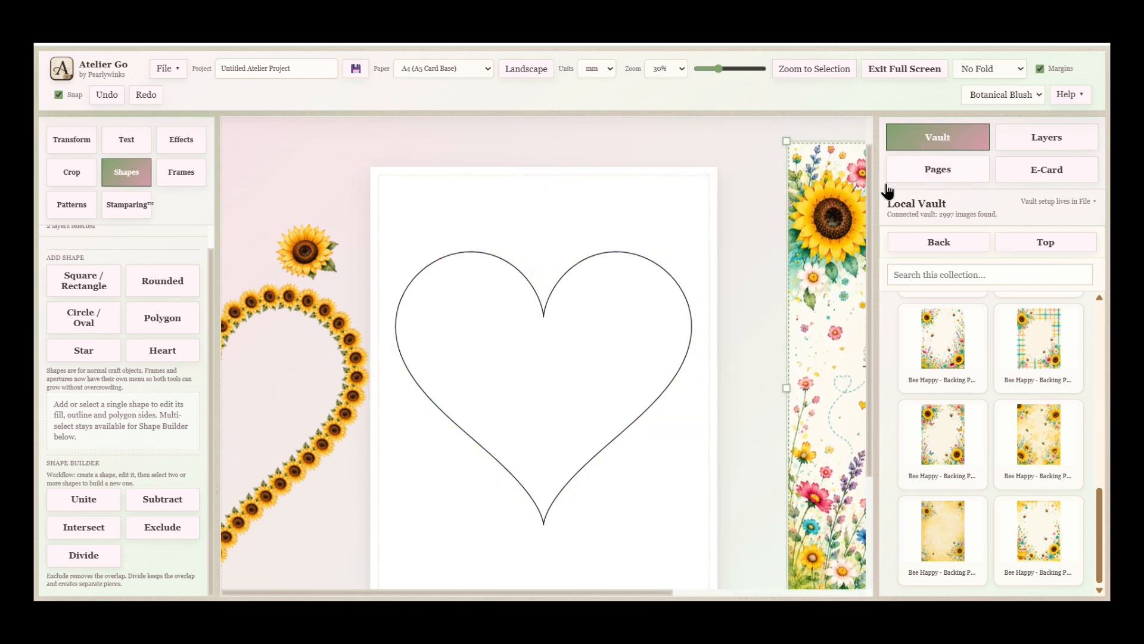
{"action": "left_click_drag", "start_coordinate": [311, 251], "coordinate": [262, 196]}
{"action": "key", "text": "Delete"}
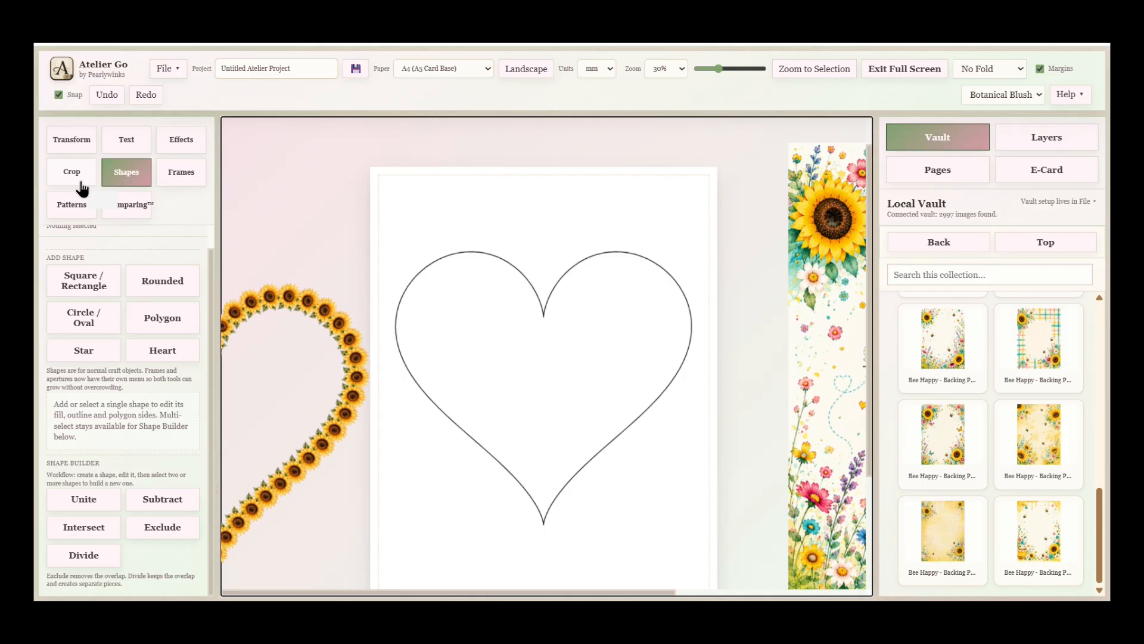
Step: Add a circle shape, shrink it to a small dot, and place it off the page above the sunflower border
{"action": "left_click", "coordinate": [141, 183]}
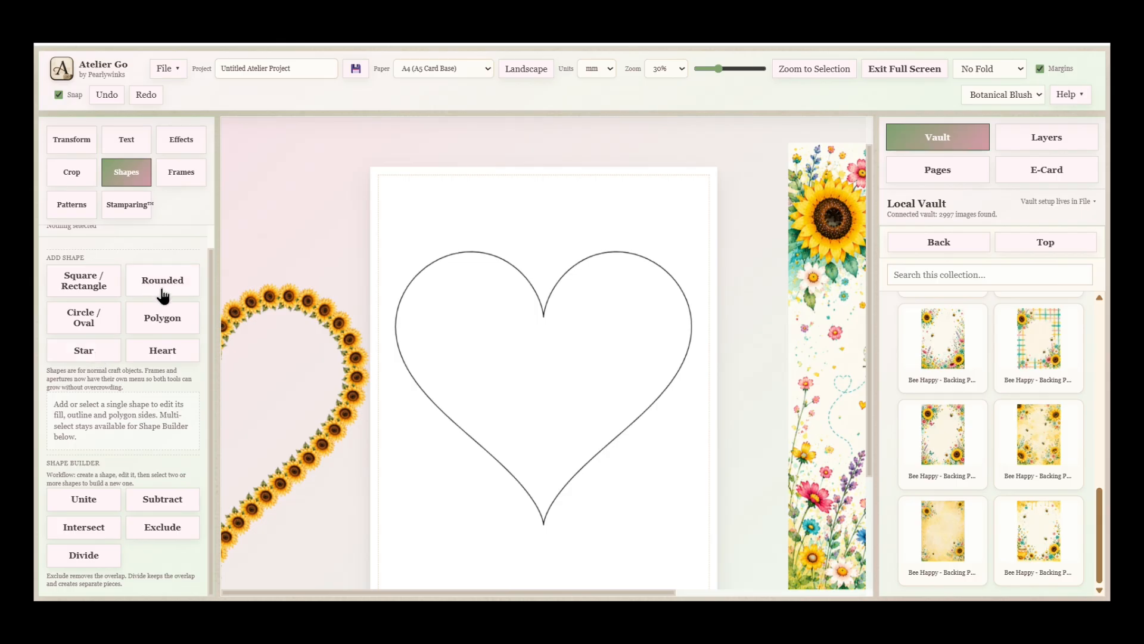
{"action": "left_click", "coordinate": [92, 321]}
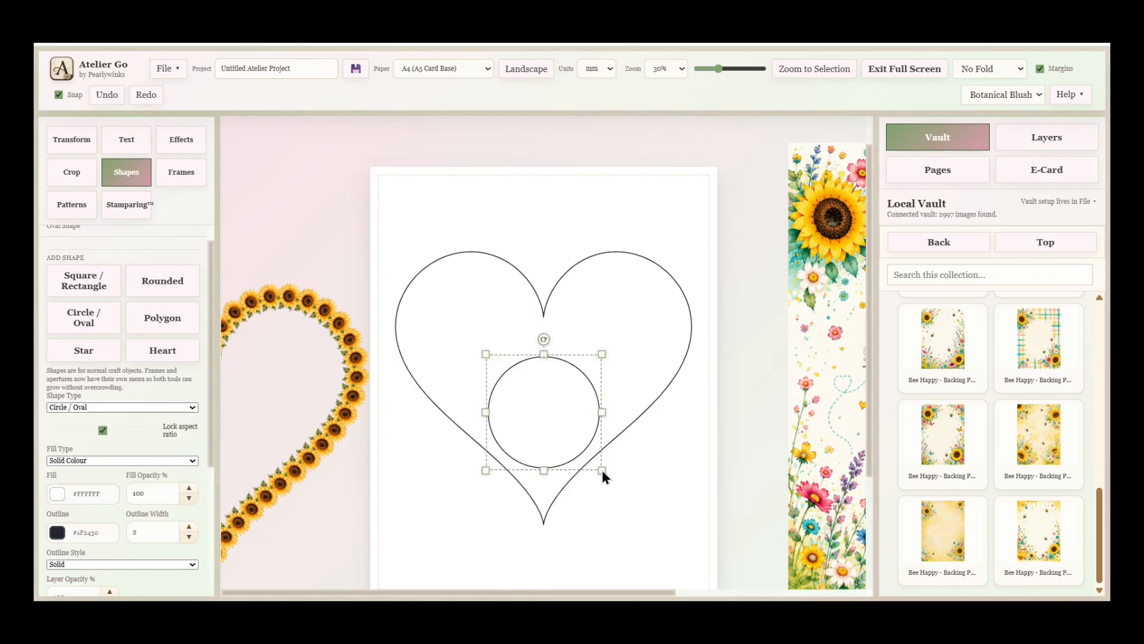
{"action": "left_click_drag", "start_coordinate": [602, 471], "coordinate": [336, 220]}
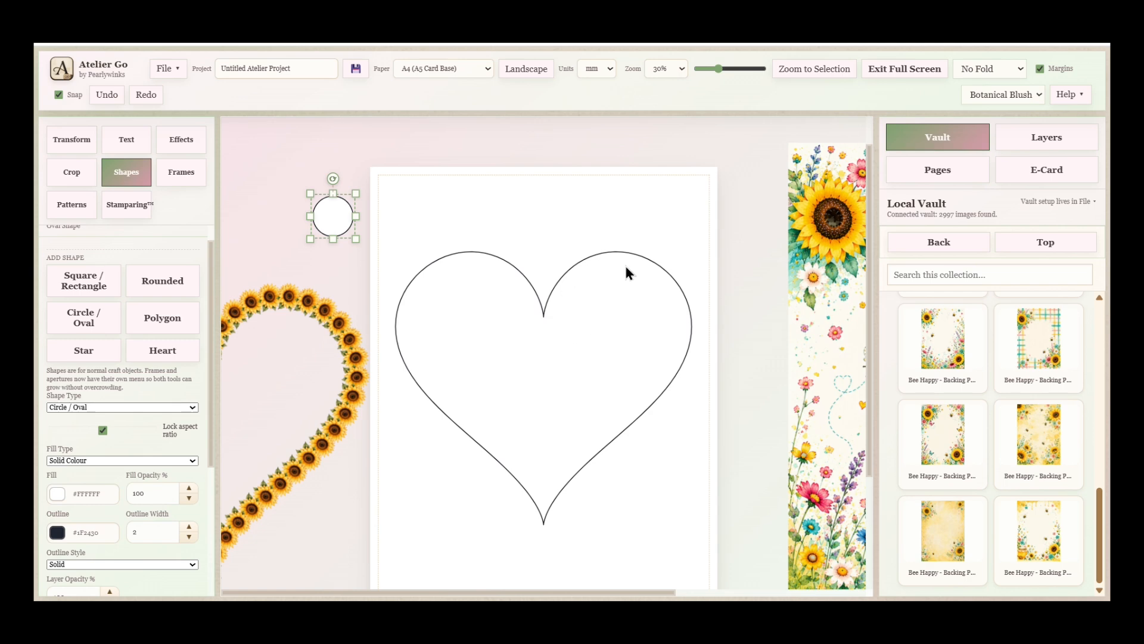
Step: Generate a Path Stamparing preview of the small circle along the heart path with 50 repeats at 45% item size, centred on the path
{"action": "left_click", "coordinate": [332, 207]}
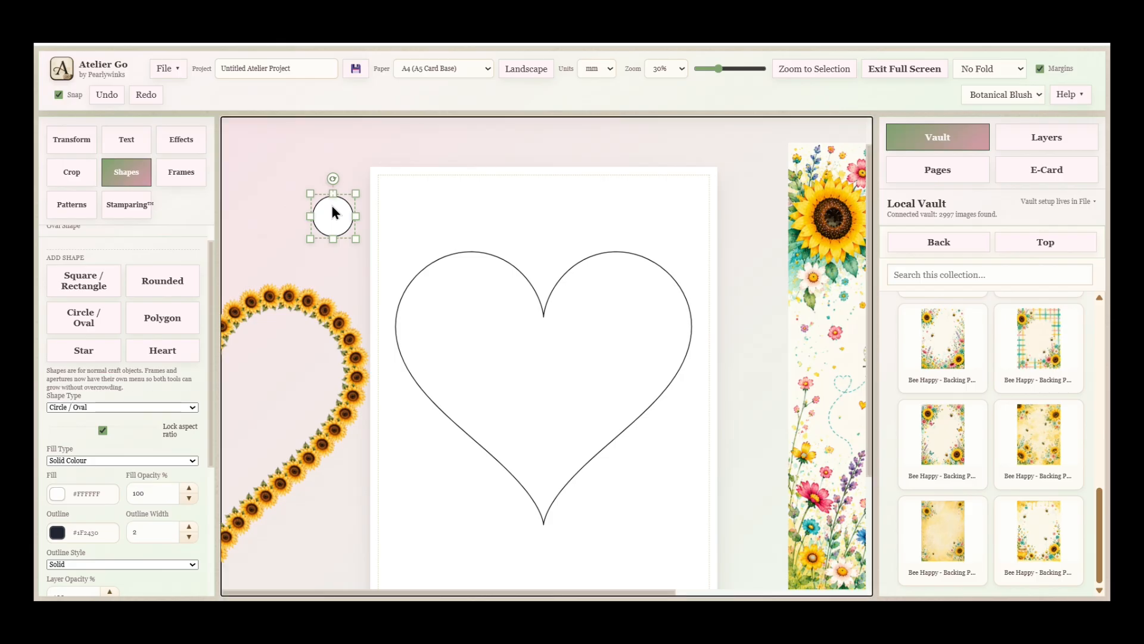
{"action": "left_click", "coordinate": [458, 299], "text": "shift"}
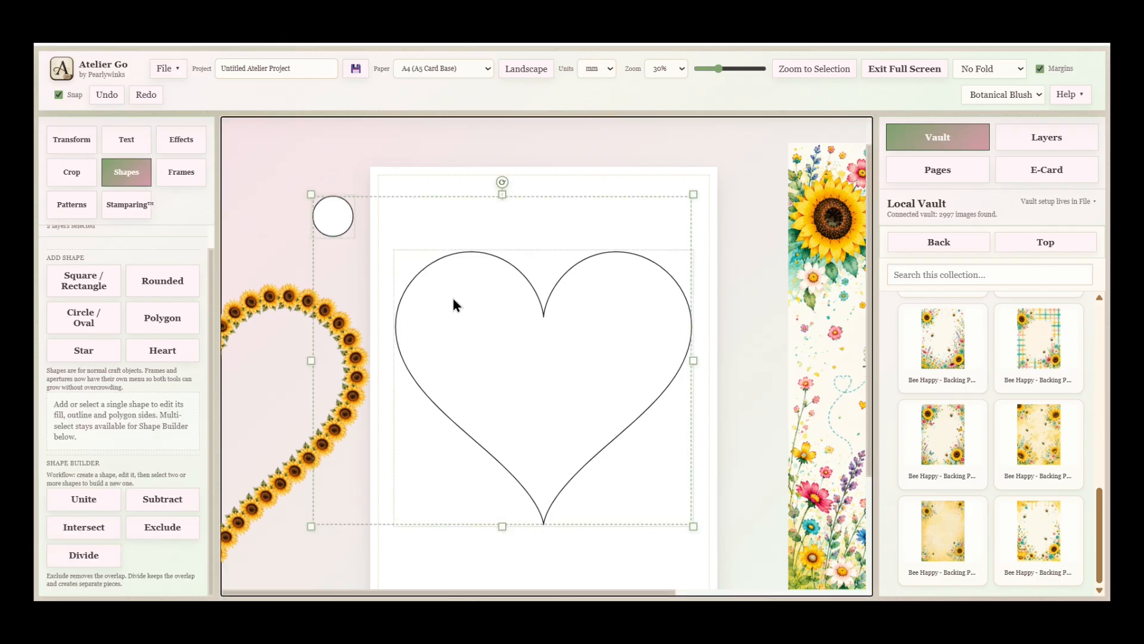
{"action": "left_click", "coordinate": [133, 206]}
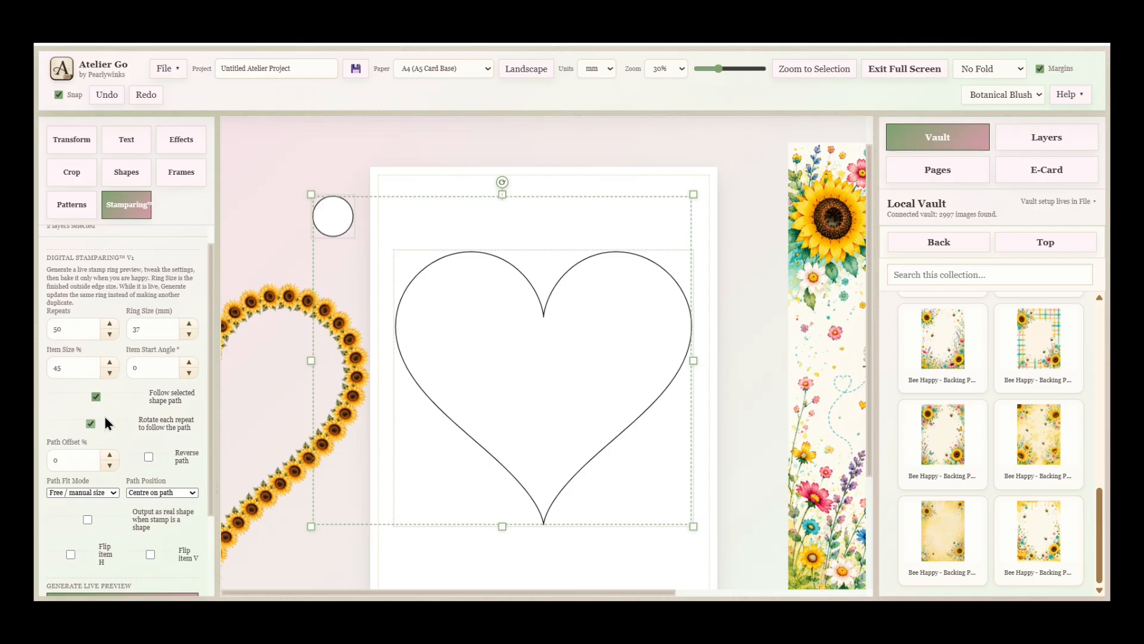
{"action": "scroll", "coordinate": [127, 417], "scroll_direction": "down", "scroll_amount": 1}
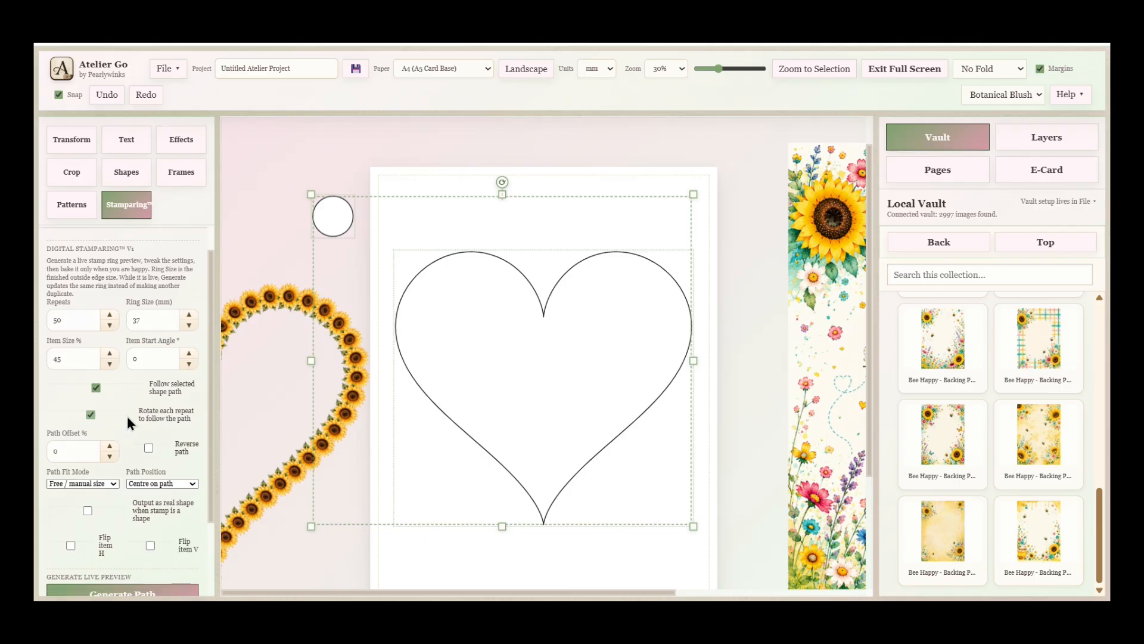
{"action": "scroll", "coordinate": [128, 421], "scroll_direction": "down", "scroll_amount": 2}
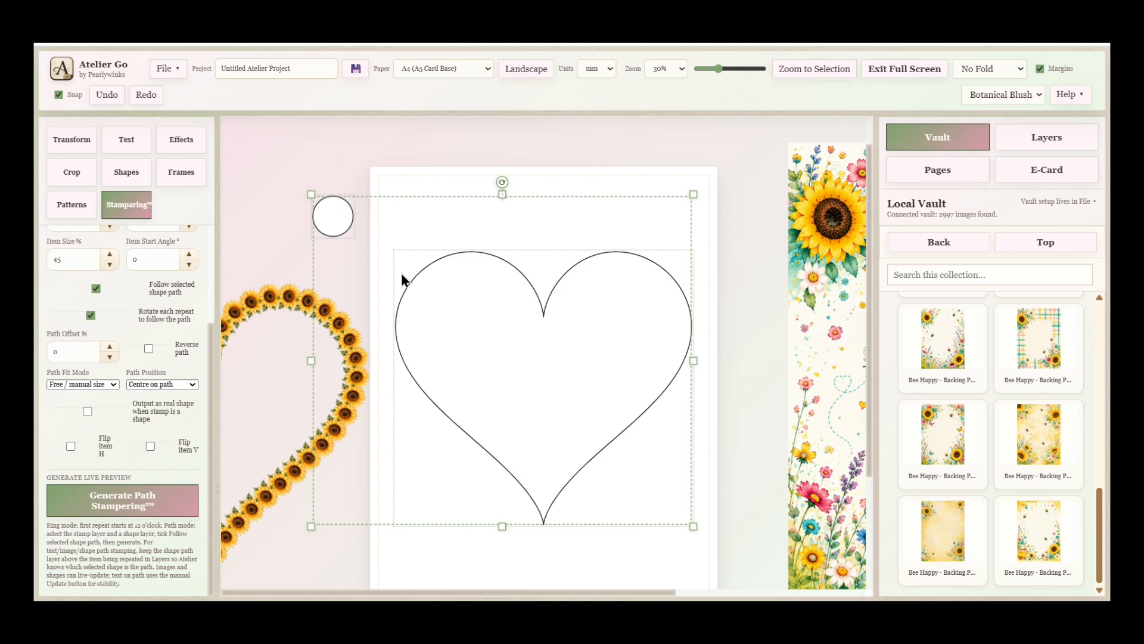
{"action": "left_click", "coordinate": [108, 514]}
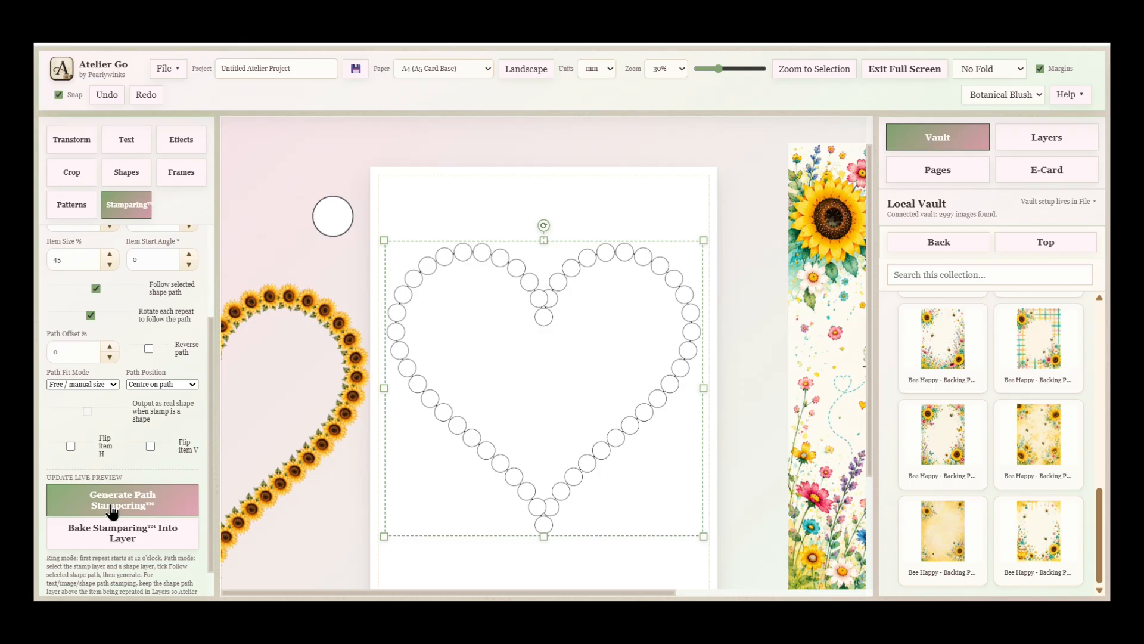
{"action": "scroll", "coordinate": [124, 353], "scroll_direction": "up", "scroll_amount": 3}
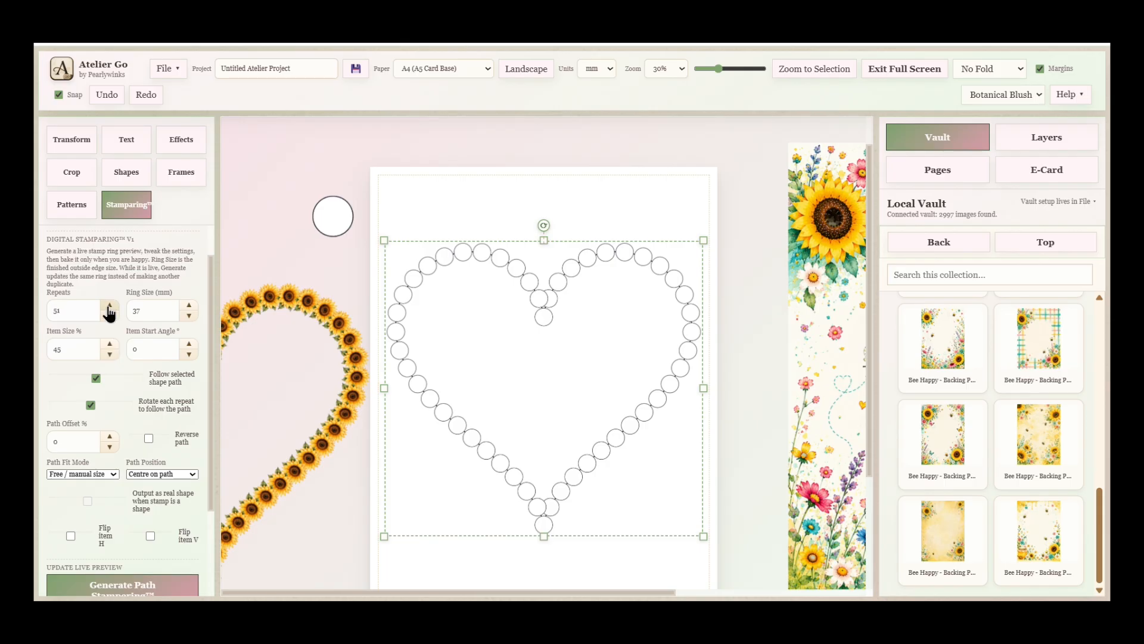
Step: Set the repeats to 52 and regenerate the circle border along the heart path as a real shape
{"action": "left_click", "coordinate": [109, 306]}
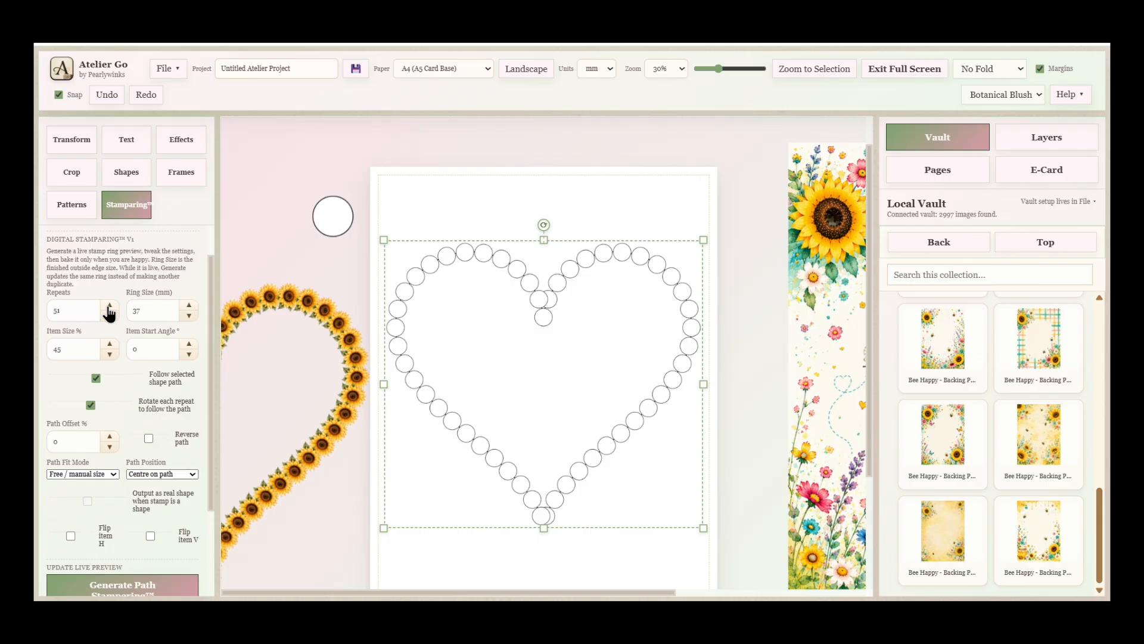
{"action": "left_click", "coordinate": [110, 306]}
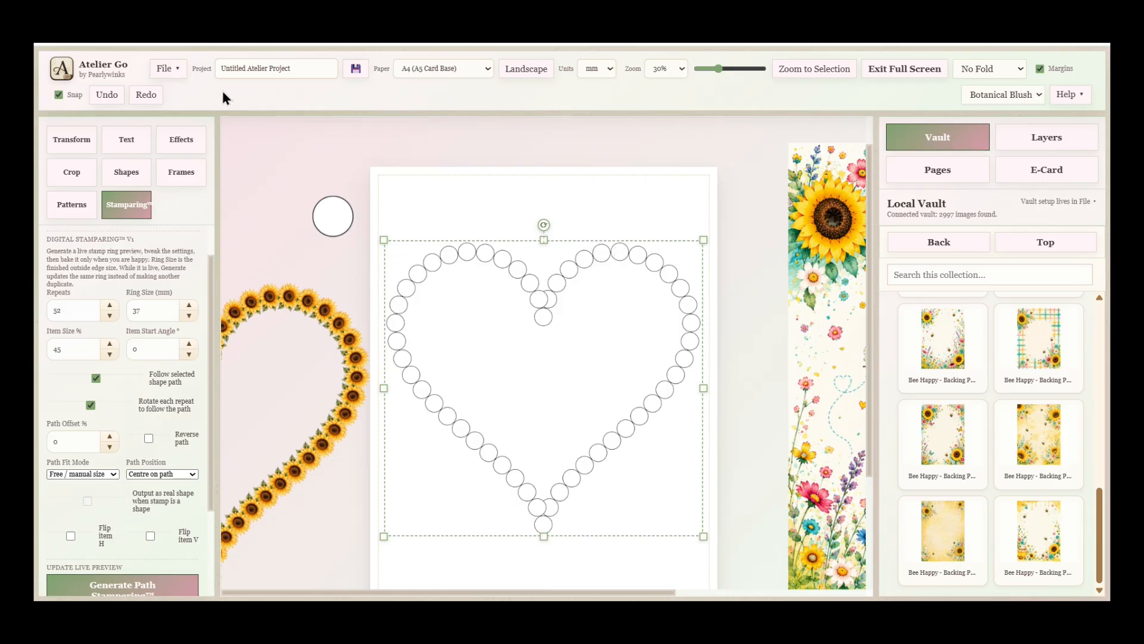
{"action": "left_click", "coordinate": [108, 95]}
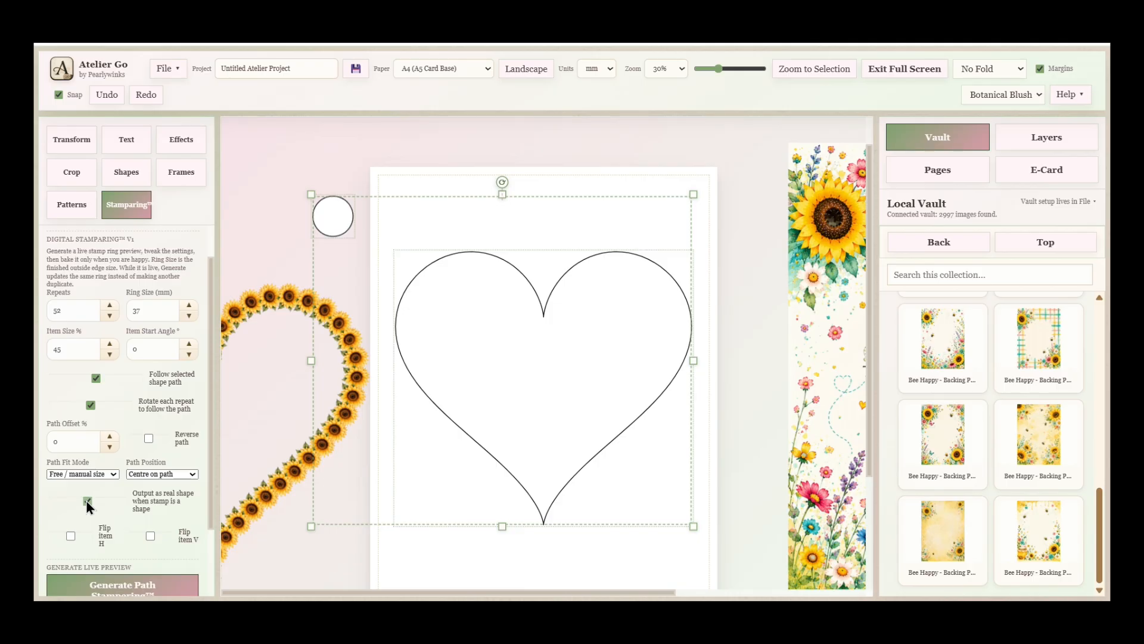
{"action": "left_click", "coordinate": [137, 592]}
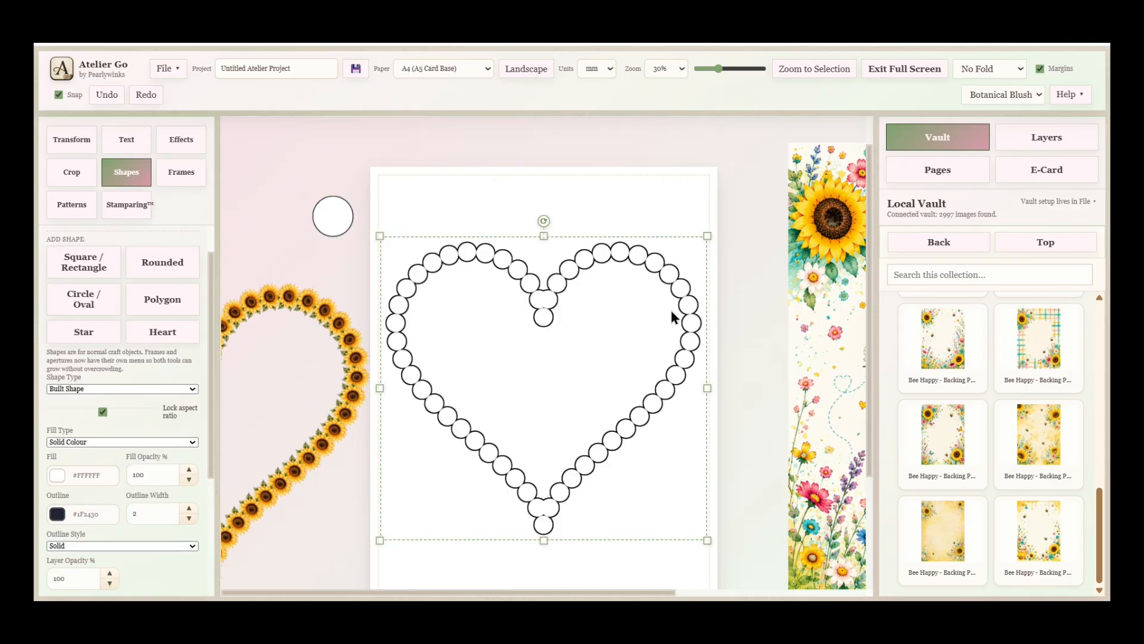
Step: Unite the circle border and the heart inside it into a single scalloped heart shape
{"action": "left_click", "coordinate": [744, 346]}
{"action": "left_click_drag", "start_coordinate": [745, 382], "coordinate": [567, 314]}
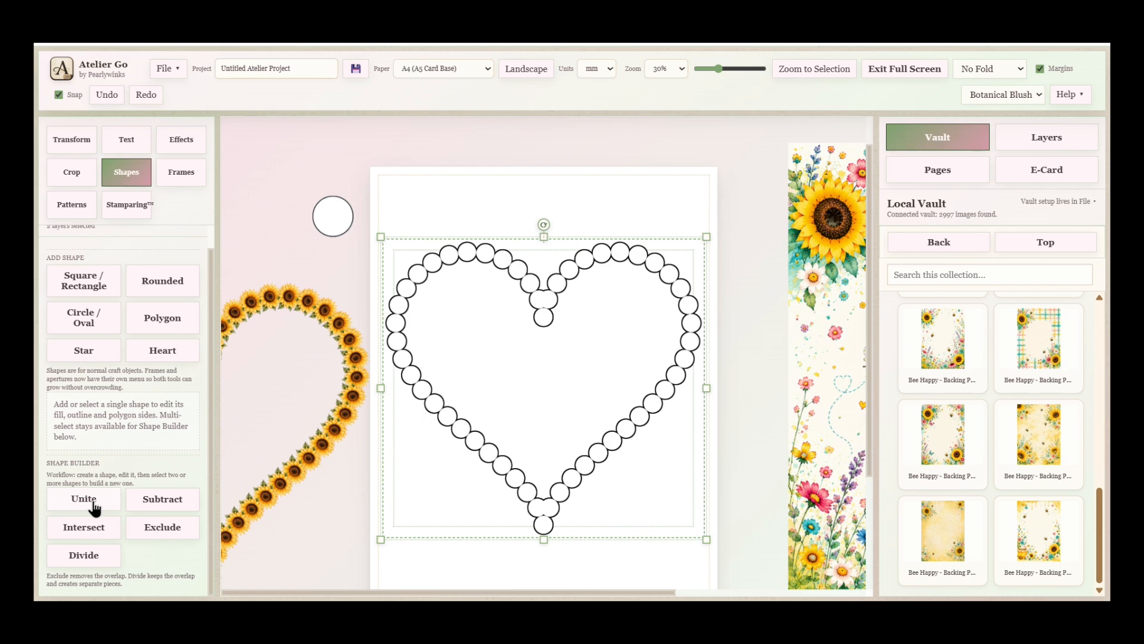
{"action": "left_click", "coordinate": [181, 507]}
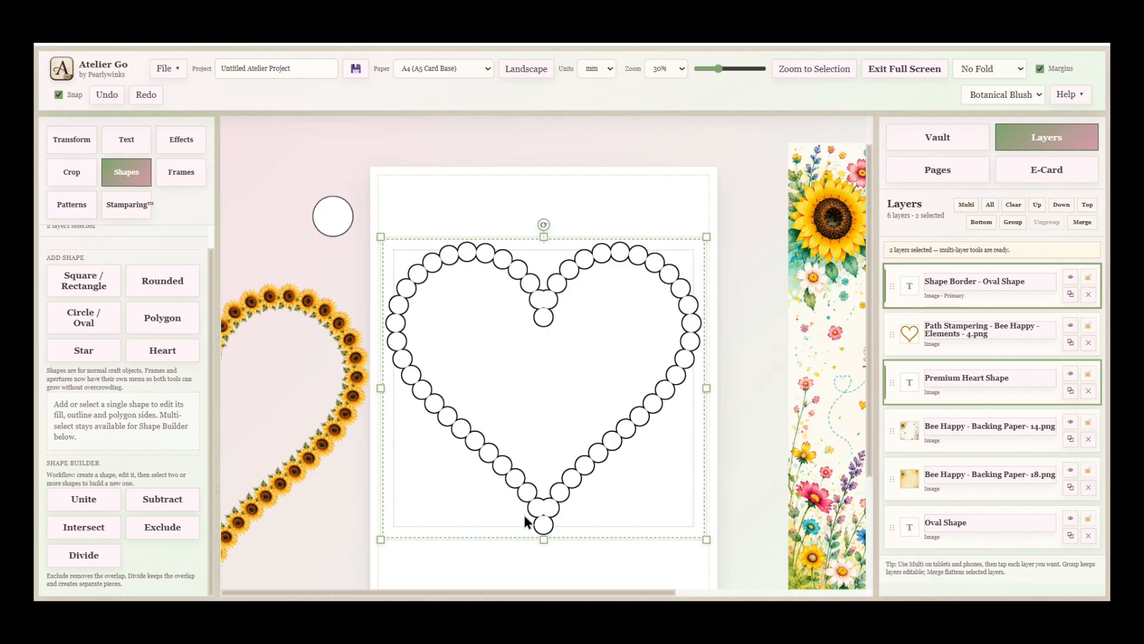
{"action": "left_click", "coordinate": [84, 499]}
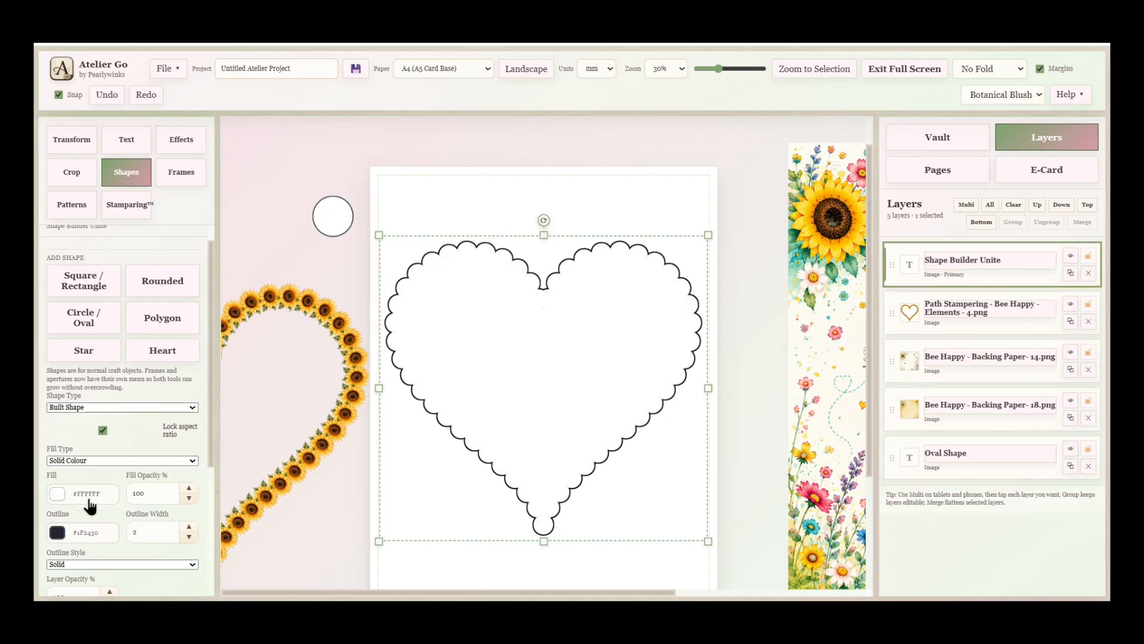
Step: Select both backing papers beside the page and align them to the page's horizontal and vertical centre
{"action": "left_click_drag", "start_coordinate": [857, 126], "coordinate": [756, 284]}
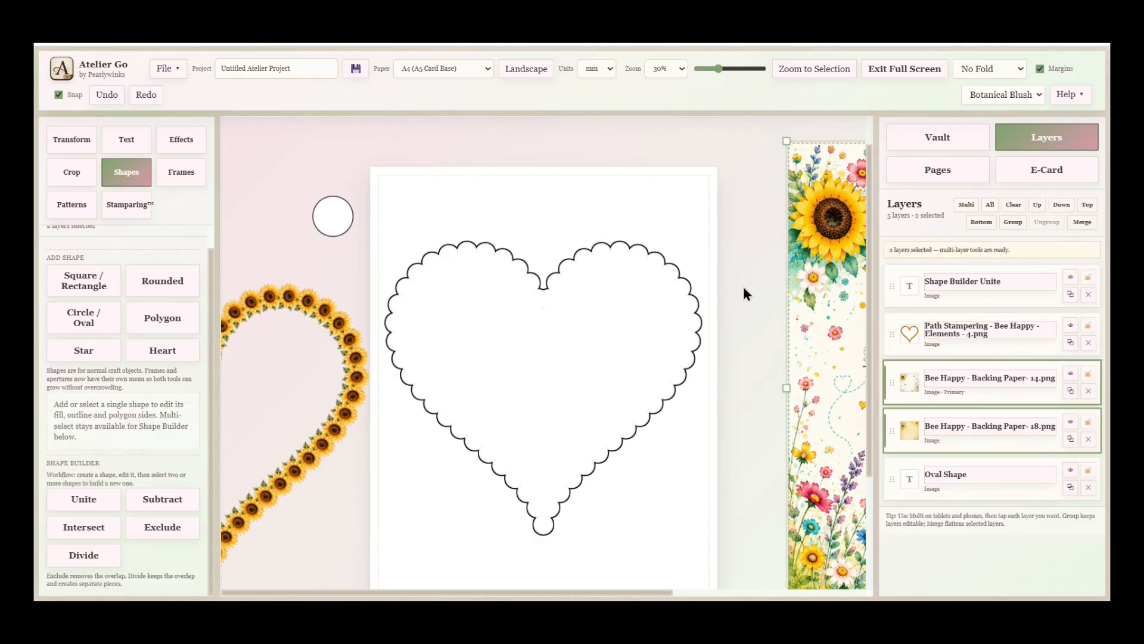
{"action": "left_click", "coordinate": [70, 143]}
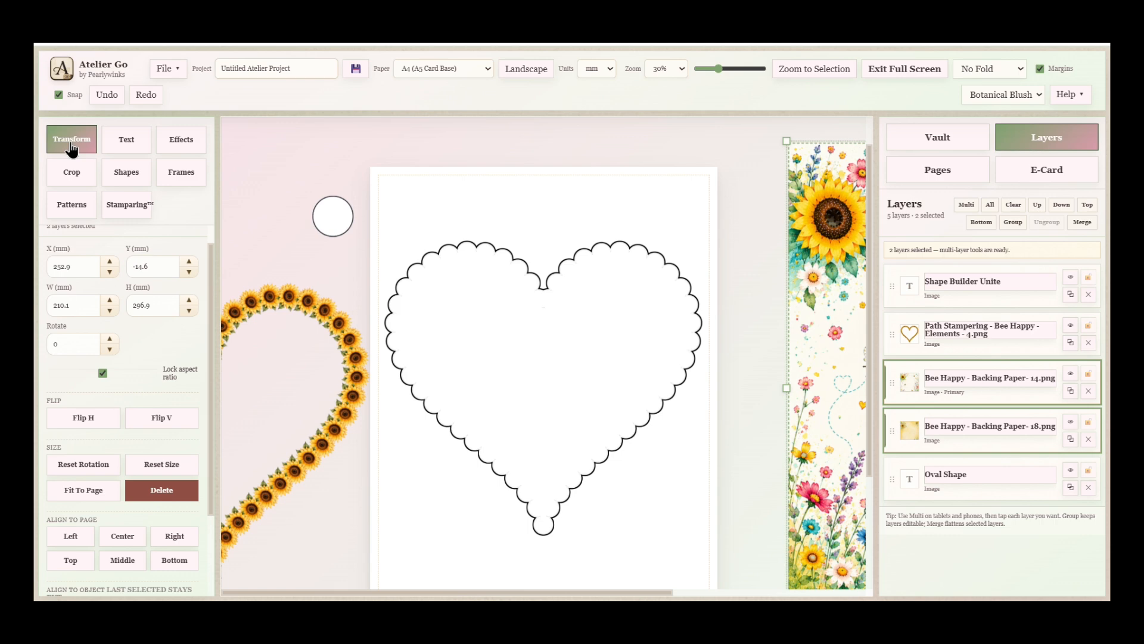
{"action": "left_click", "coordinate": [124, 536]}
{"action": "left_click", "coordinate": [135, 561]}
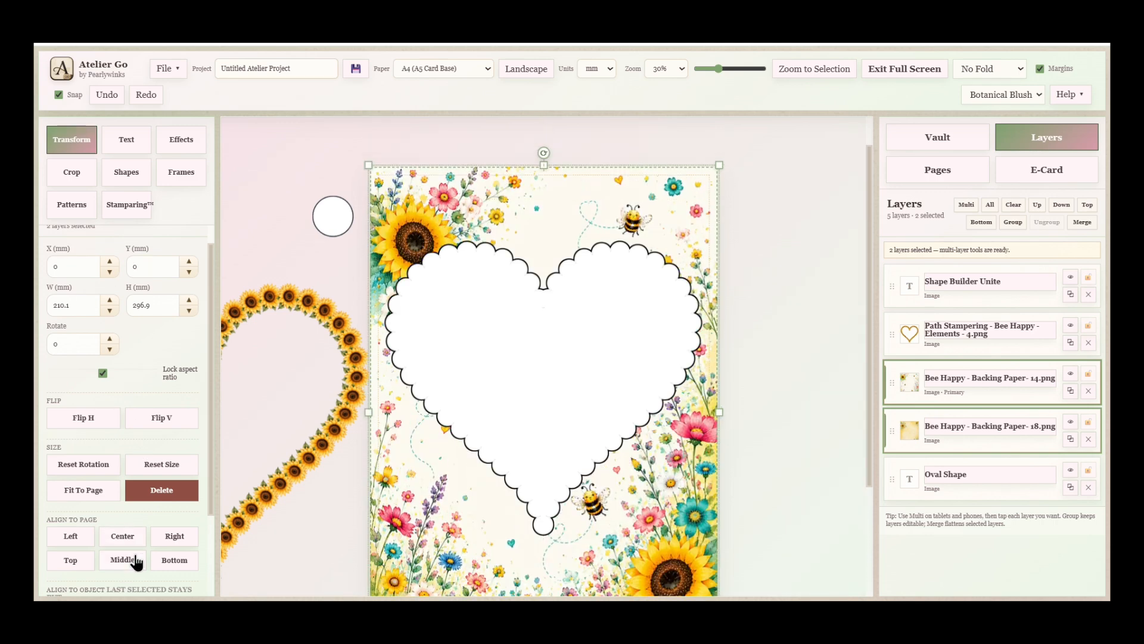
Step: Punch the scalloped heart out of the floral Backing Paper 14 and move the heart shape off the page to its right
{"action": "left_click", "coordinate": [775, 345]}
{"action": "left_click", "coordinate": [639, 304]}
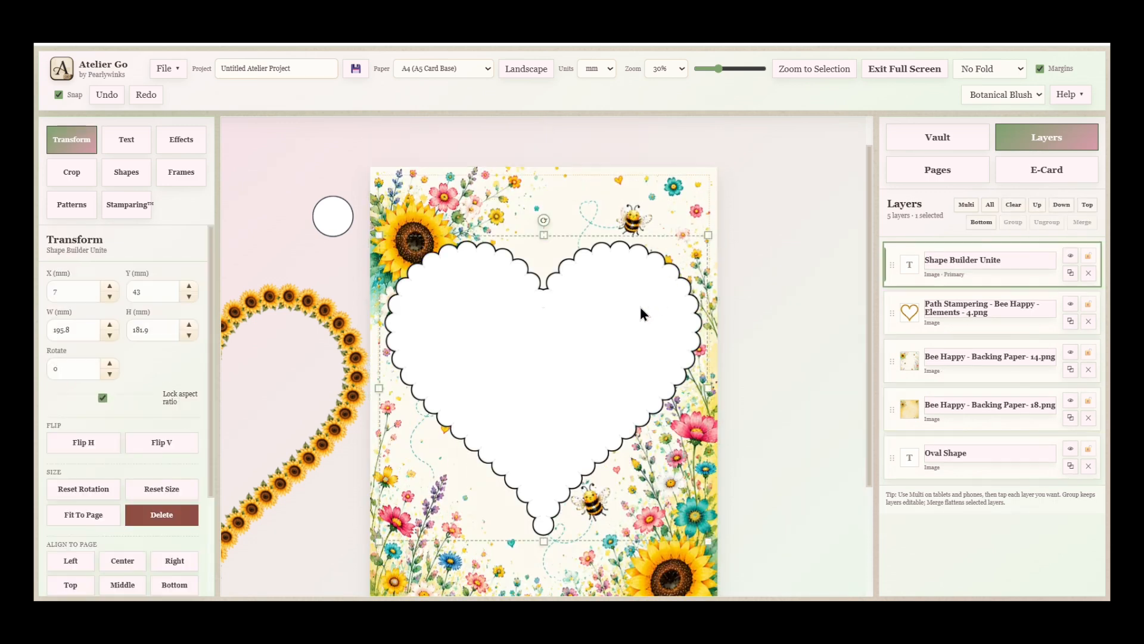
{"action": "left_click", "coordinate": [598, 202], "text": "shift"}
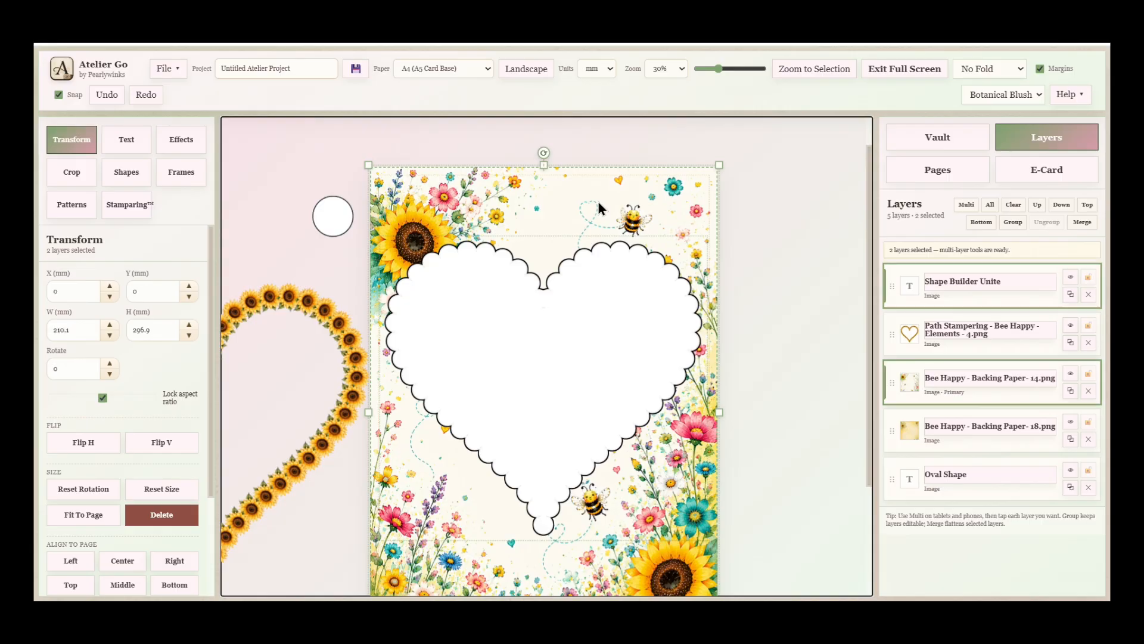
{"action": "left_click", "coordinate": [87, 176]}
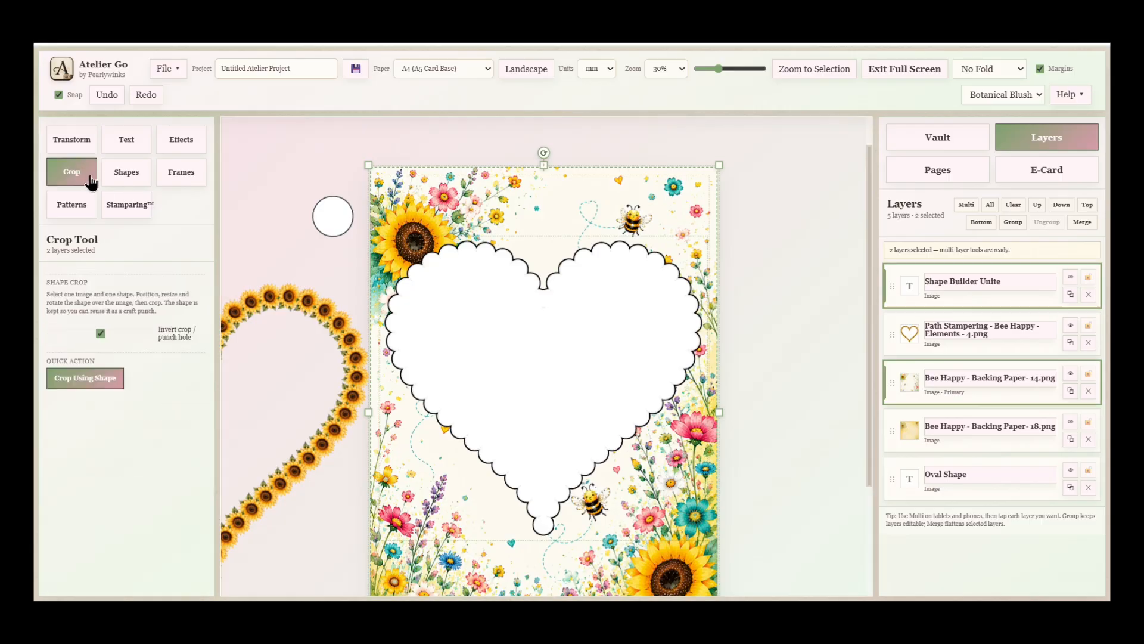
{"action": "left_click", "coordinate": [88, 381]}
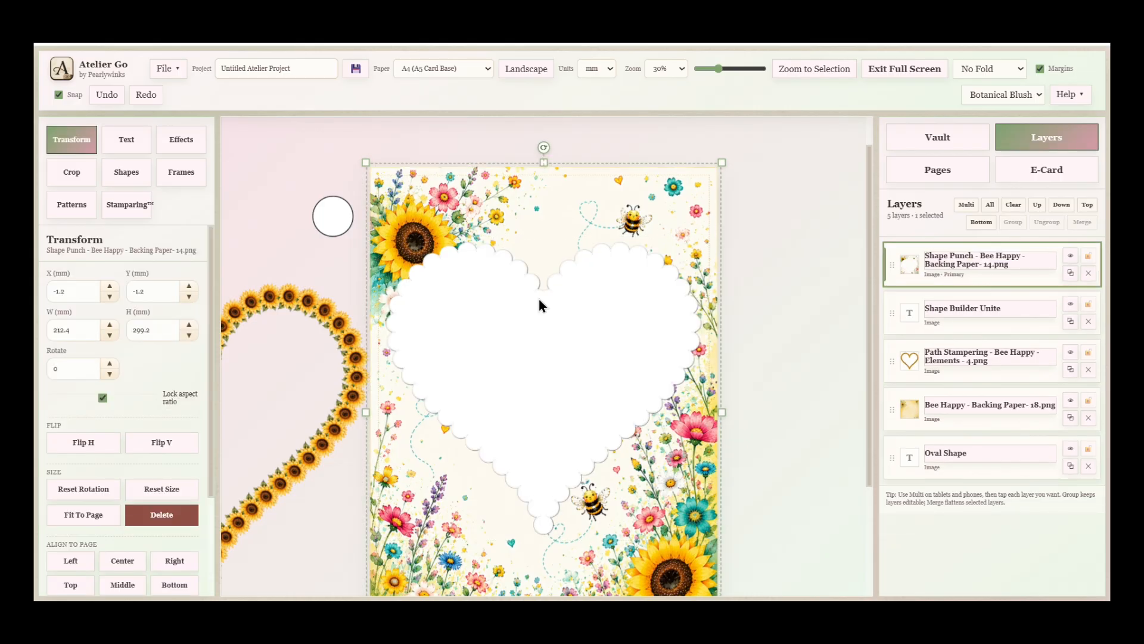
{"action": "left_click_drag", "start_coordinate": [538, 295], "coordinate": [931, 192]}
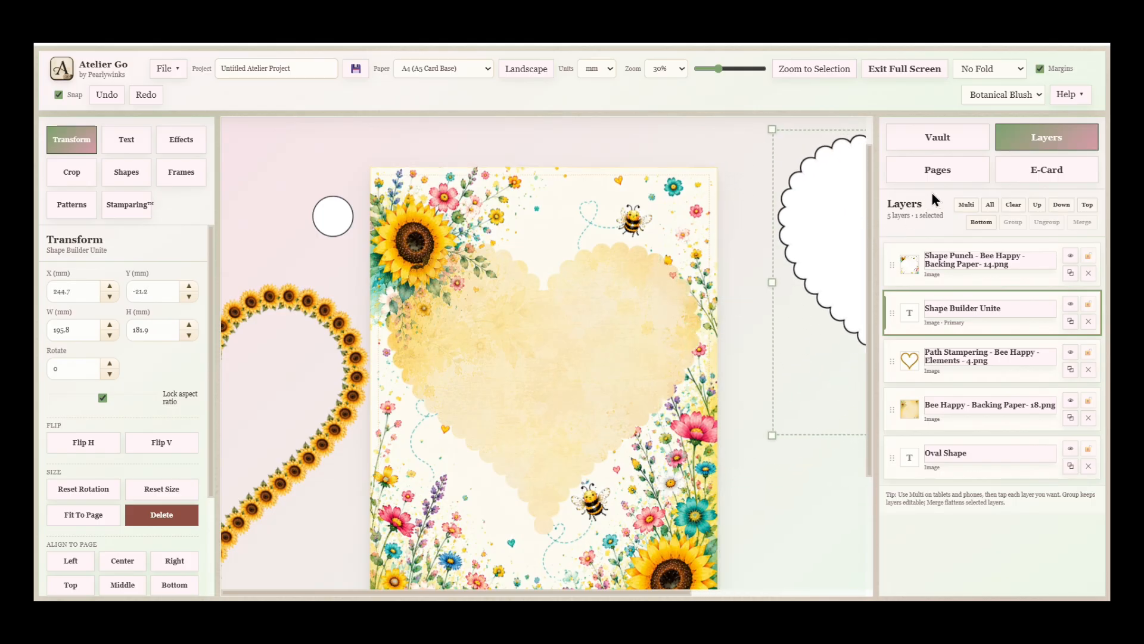
Step: Enable the outline and shadow effects on the punched floral backing paper
{"action": "left_click", "coordinate": [631, 212]}
{"action": "left_click", "coordinate": [184, 141]}
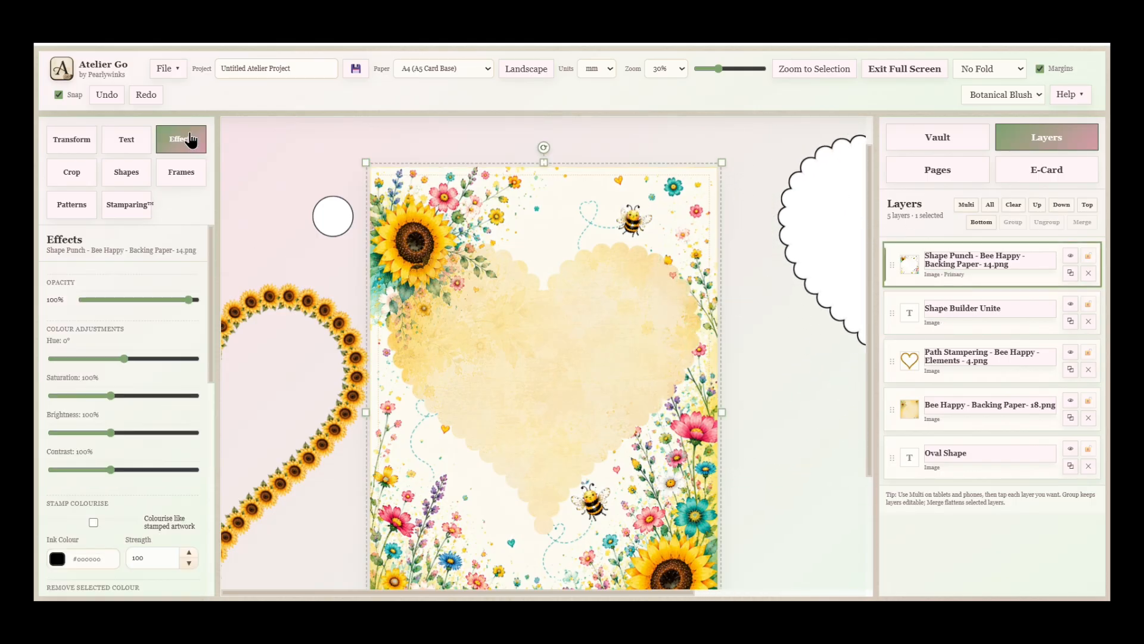
{"action": "scroll", "coordinate": [100, 455], "scroll_direction": "down", "scroll_amount": 10}
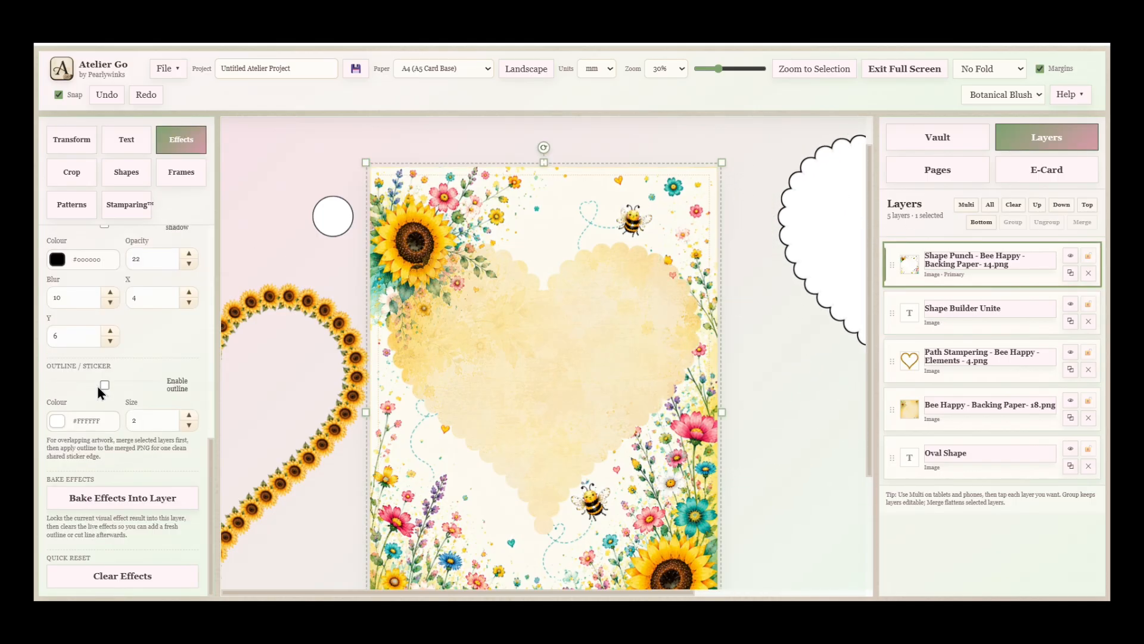
{"action": "left_click", "coordinate": [105, 384]}
{"action": "scroll", "coordinate": [104, 384], "scroll_direction": "up", "scroll_amount": 1}
{"action": "scroll", "coordinate": [104, 358], "scroll_direction": "up", "scroll_amount": 3}
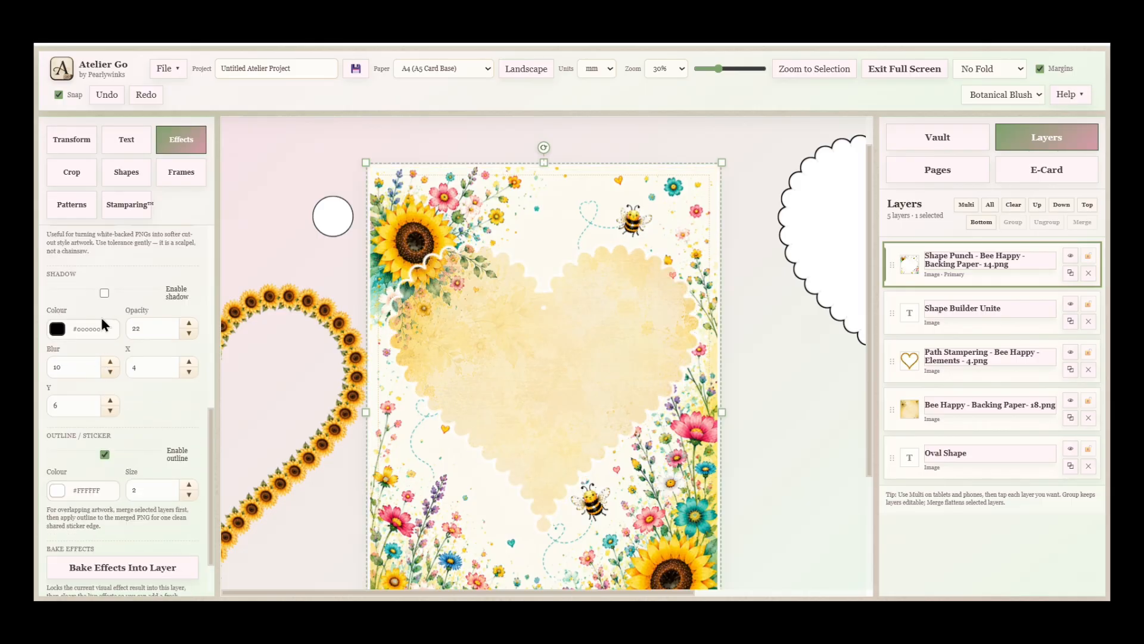
{"action": "left_click", "coordinate": [105, 293]}
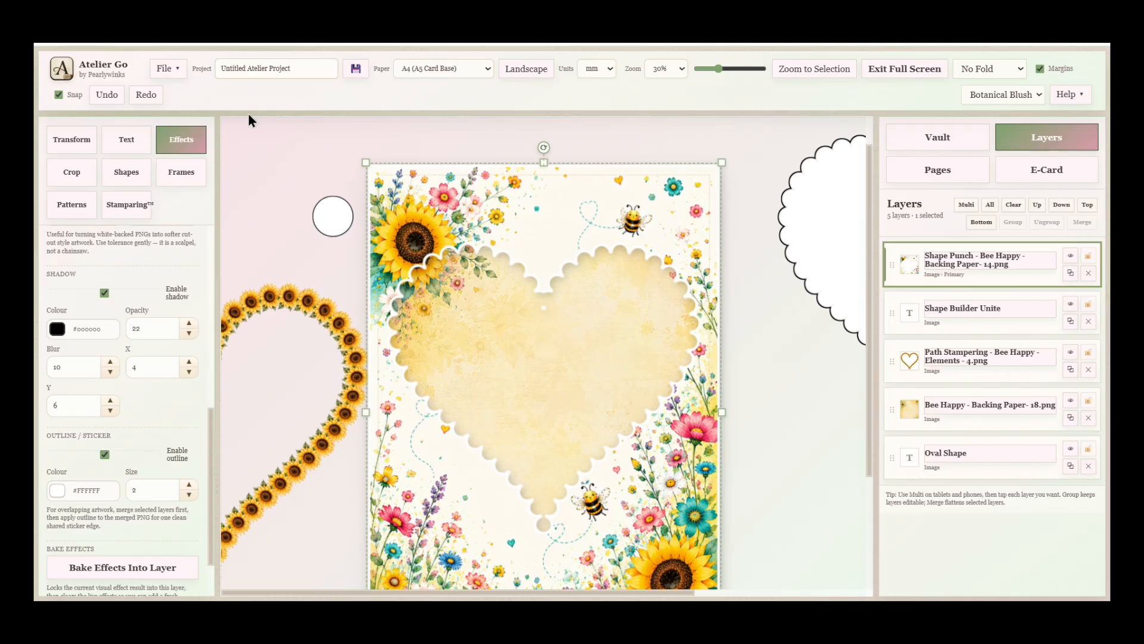
Step: Undo the paper effects, heart punch, paper alignment, shape union and circle border, back to the plain heart
{"action": "left_click", "coordinate": [110, 100]}
{"action": "left_click", "coordinate": [110, 100]}
{"action": "left_click", "coordinate": [109, 100]}
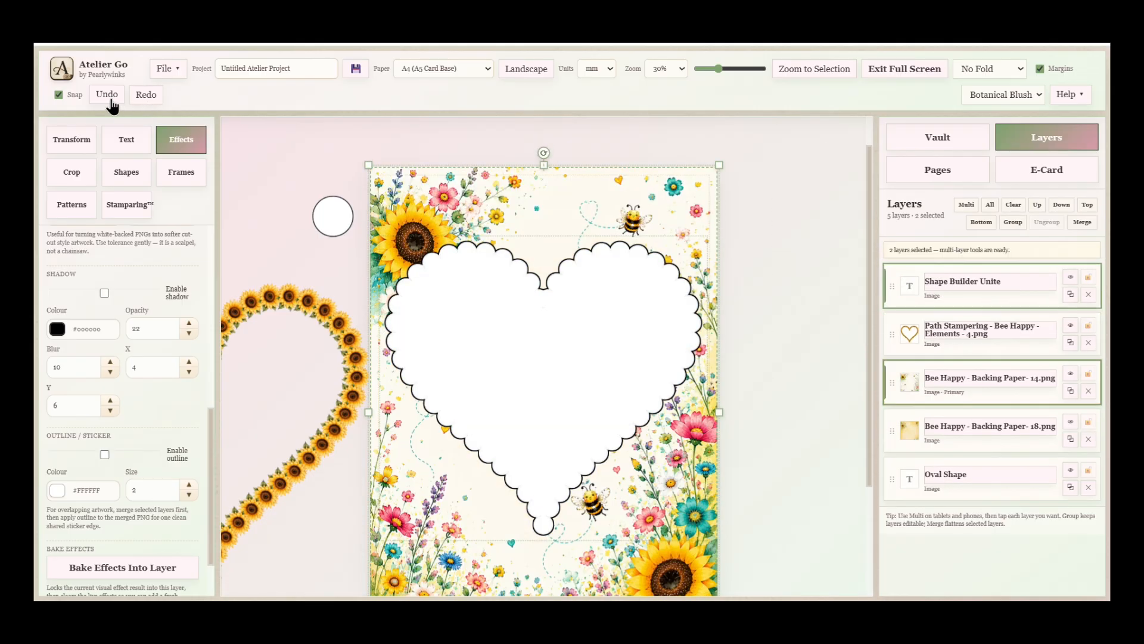
{"action": "left_click", "coordinate": [109, 100]}
{"action": "left_click", "coordinate": [110, 100]}
{"action": "left_click", "coordinate": [110, 100]}
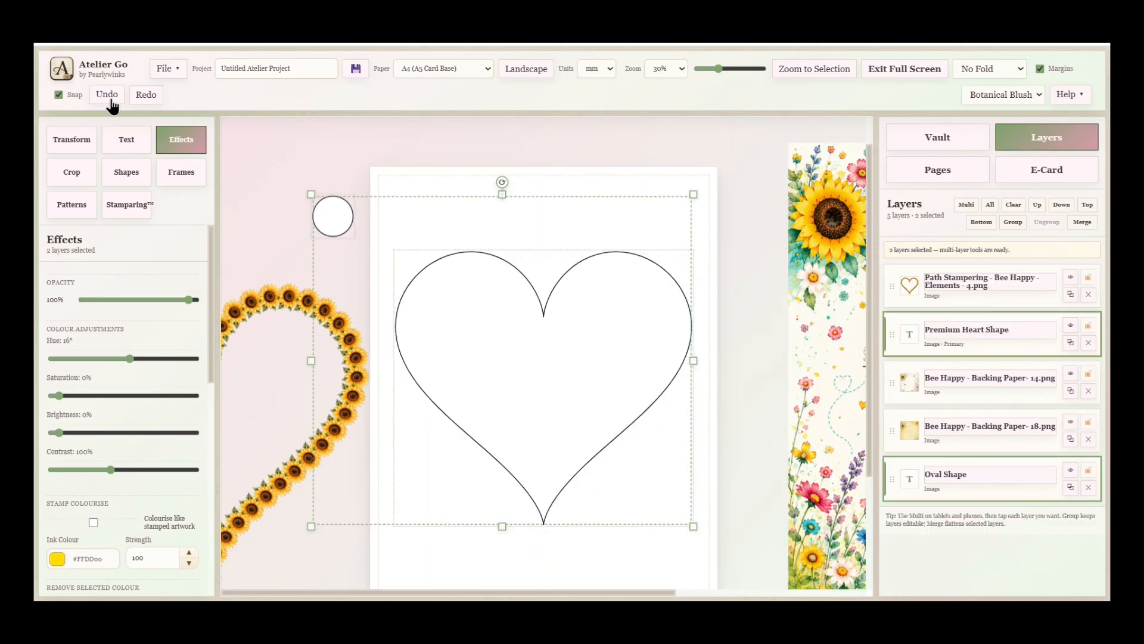
{"action": "left_click", "coordinate": [111, 101]}
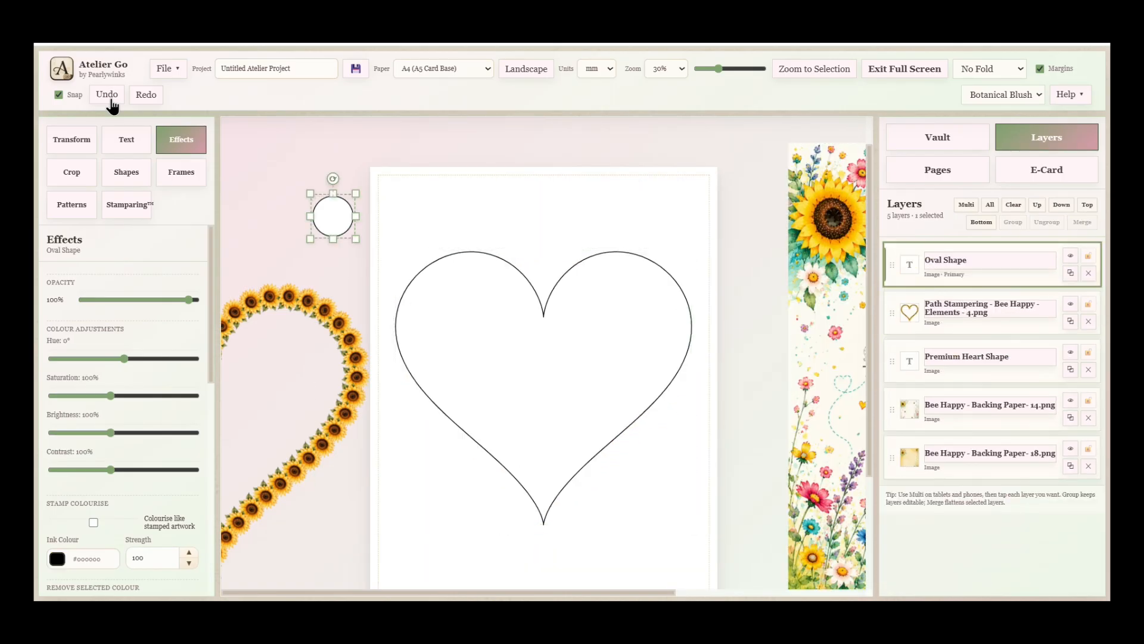
Step: Add a text layer reading "I Love You" and move it up to the middle of the heart
{"action": "left_click", "coordinate": [525, 302]}
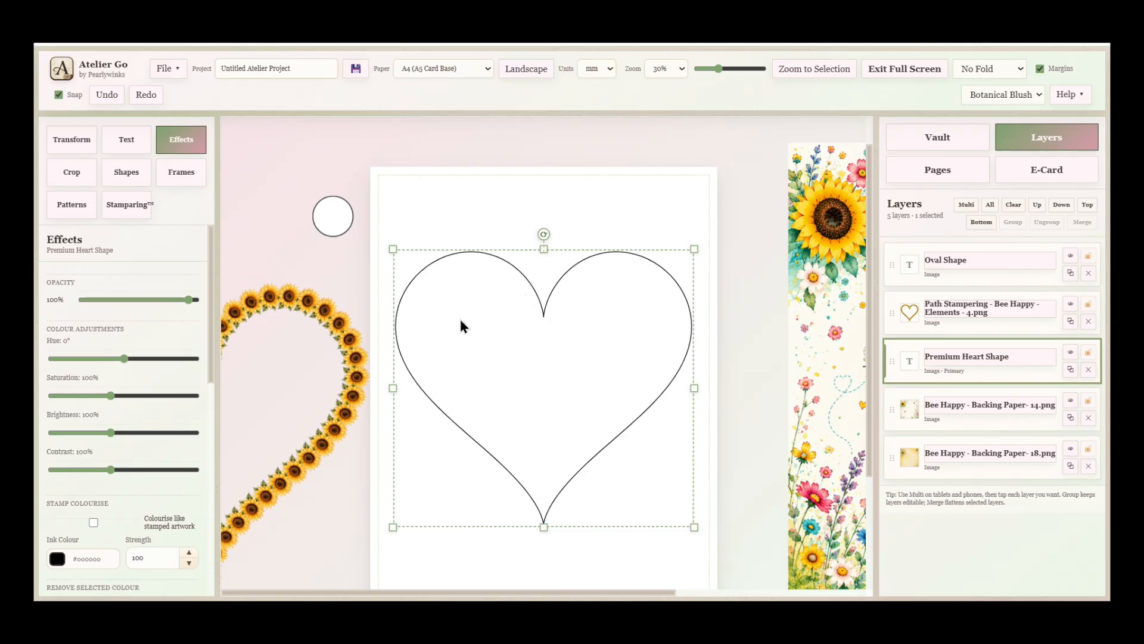
{"action": "left_click", "coordinate": [122, 147]}
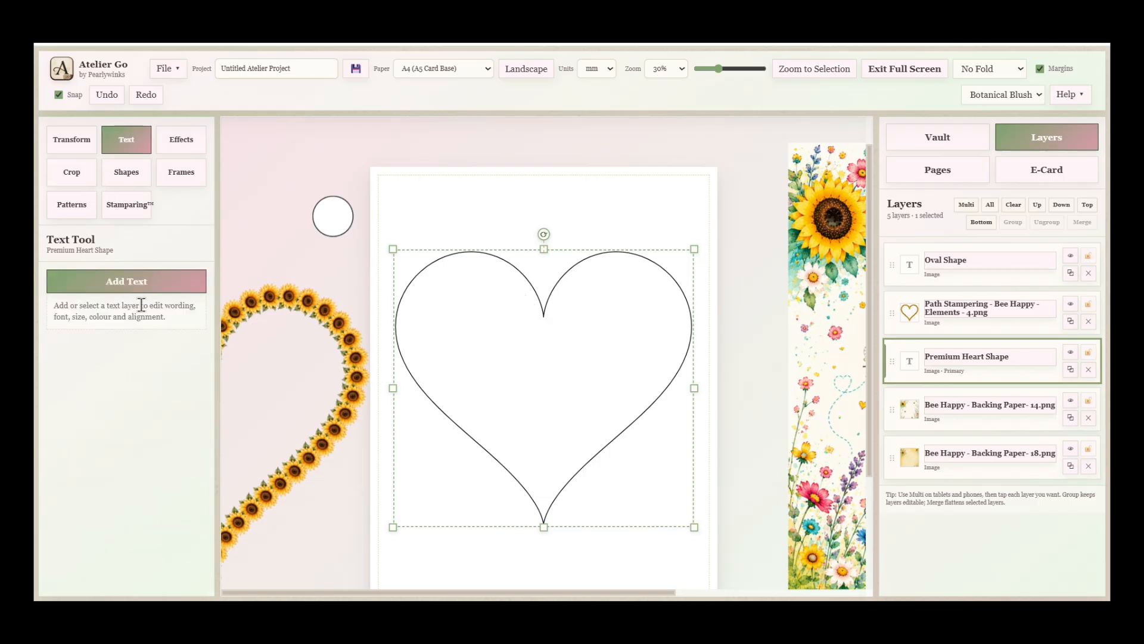
{"action": "left_click", "coordinate": [126, 281]}
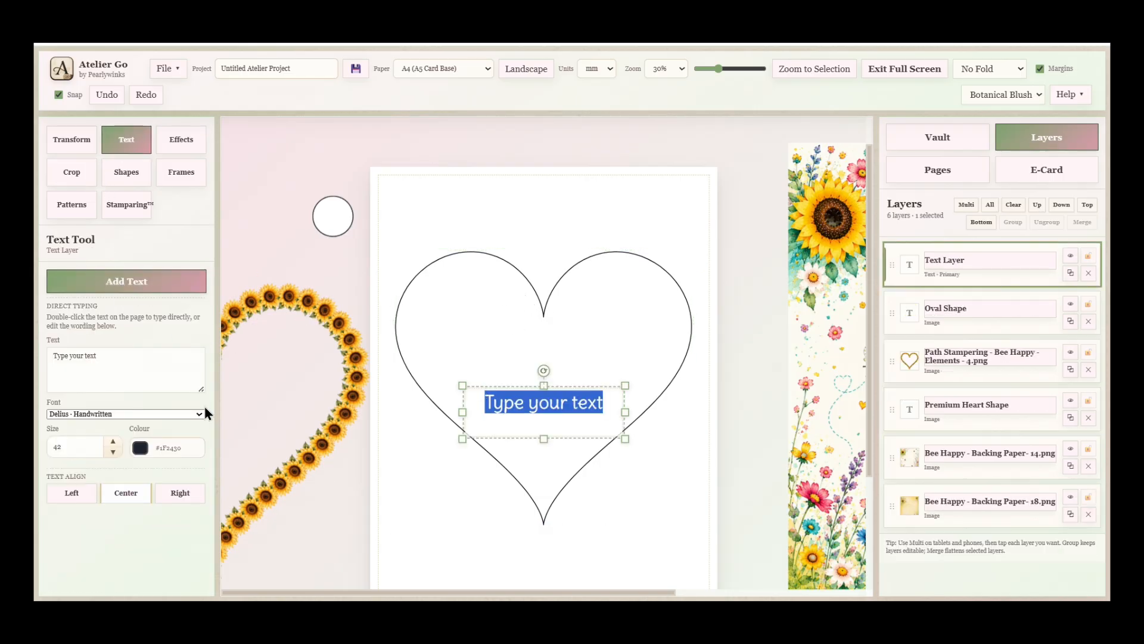
{"action": "left_click_drag", "start_coordinate": [137, 361], "coordinate": [35, 333]}
{"action": "type", "text": "I"}
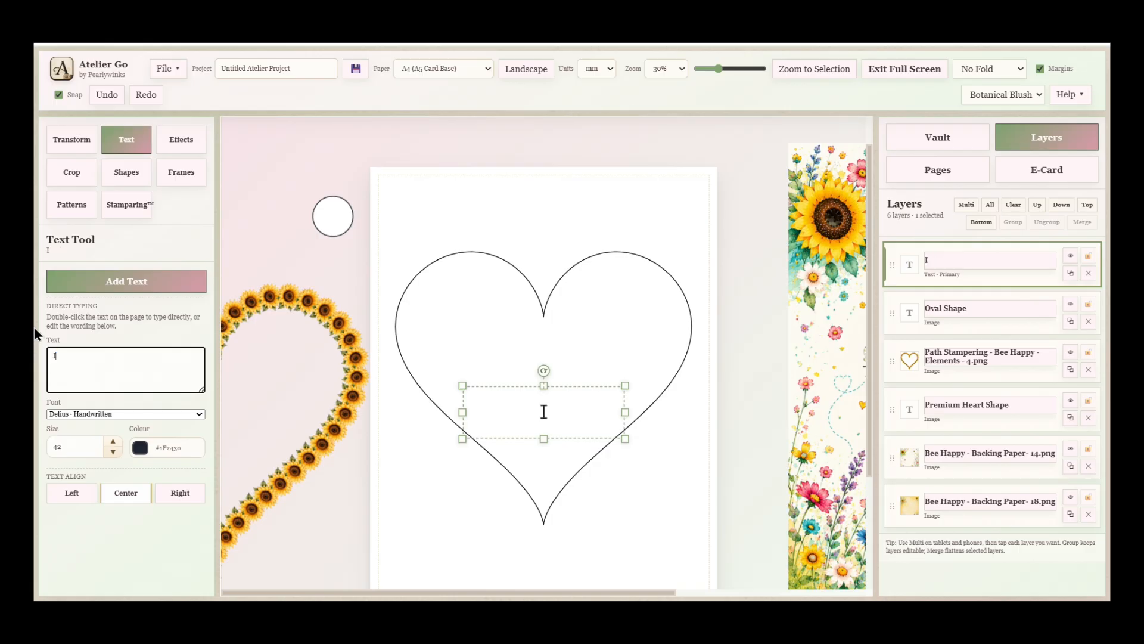
{"action": "type", "text": " Love You"}
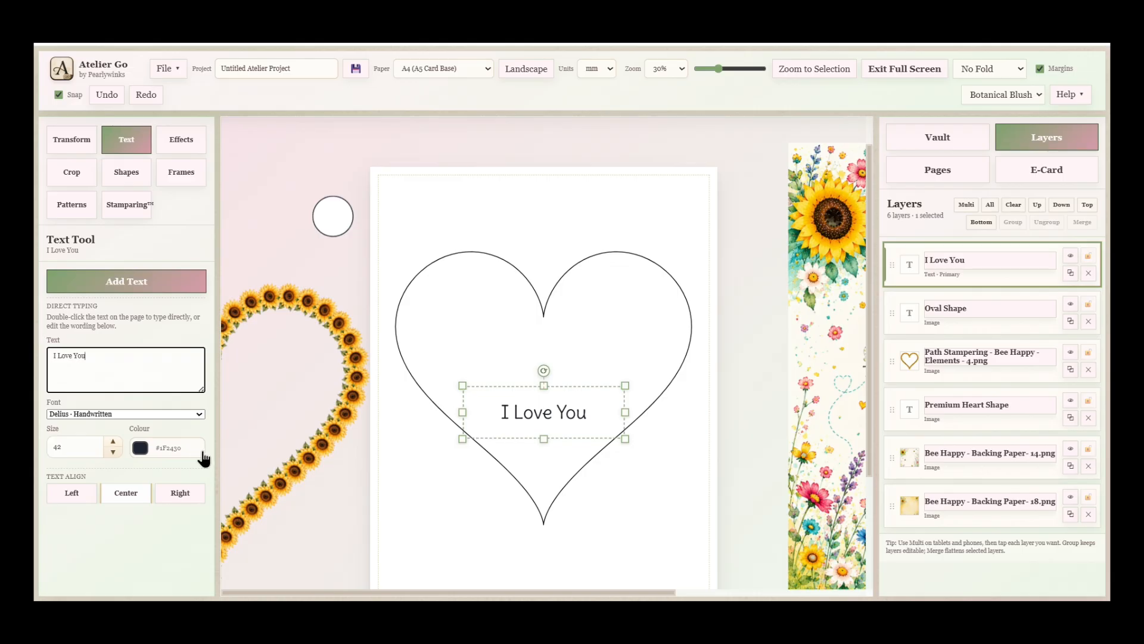
{"action": "left_click_drag", "start_coordinate": [543, 412], "coordinate": [540, 372]}
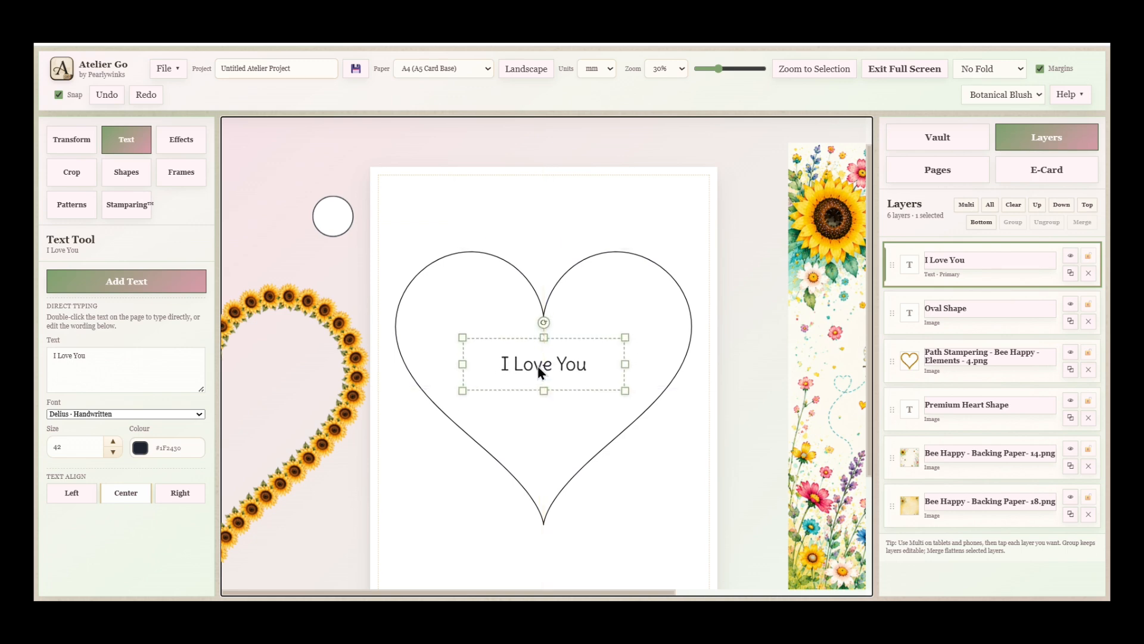
Step: Try out the available fonts on the "I Love You" text and settle on Cal Sans - Clean
{"action": "left_click", "coordinate": [134, 415]}
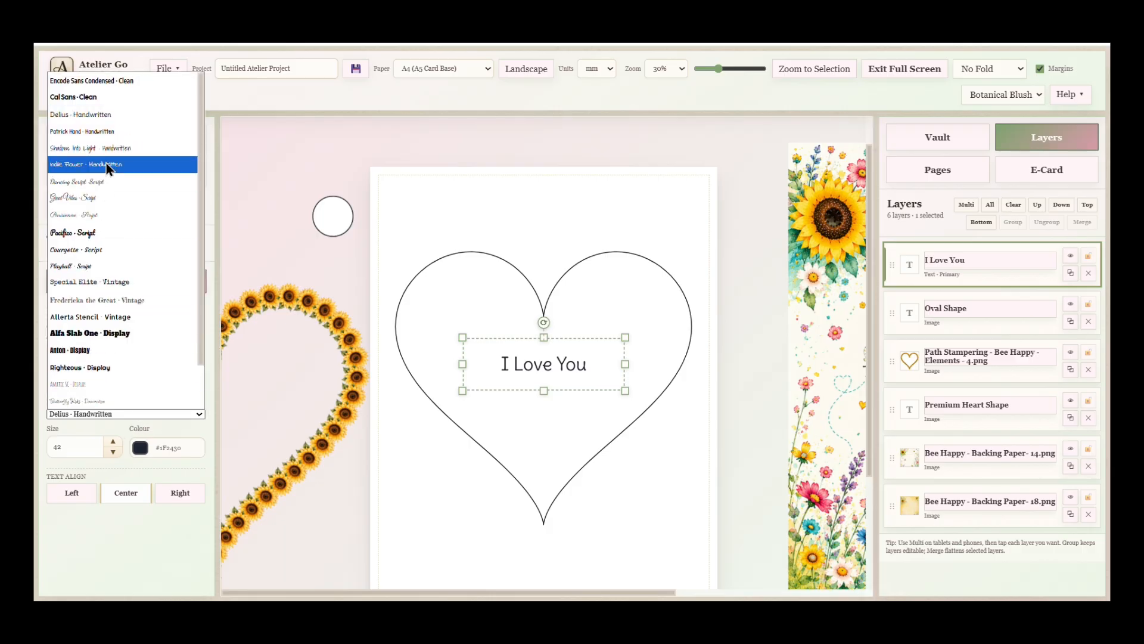
{"action": "left_click", "coordinate": [77, 81]}
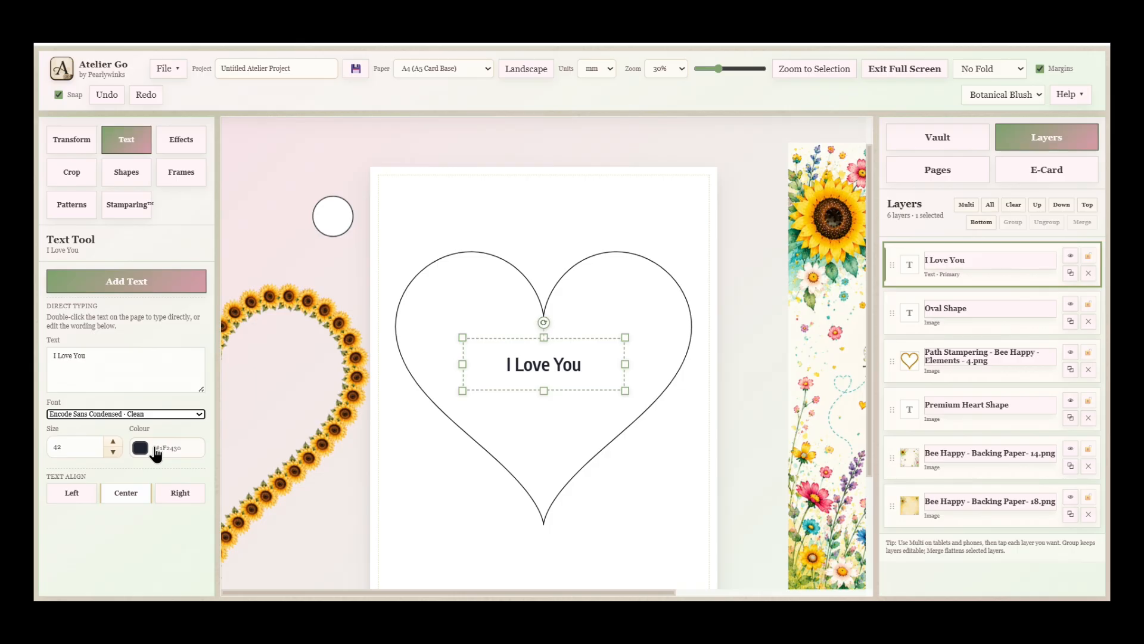
{"action": "key", "text": "Down"}
{"action": "key", "text": "Down"}
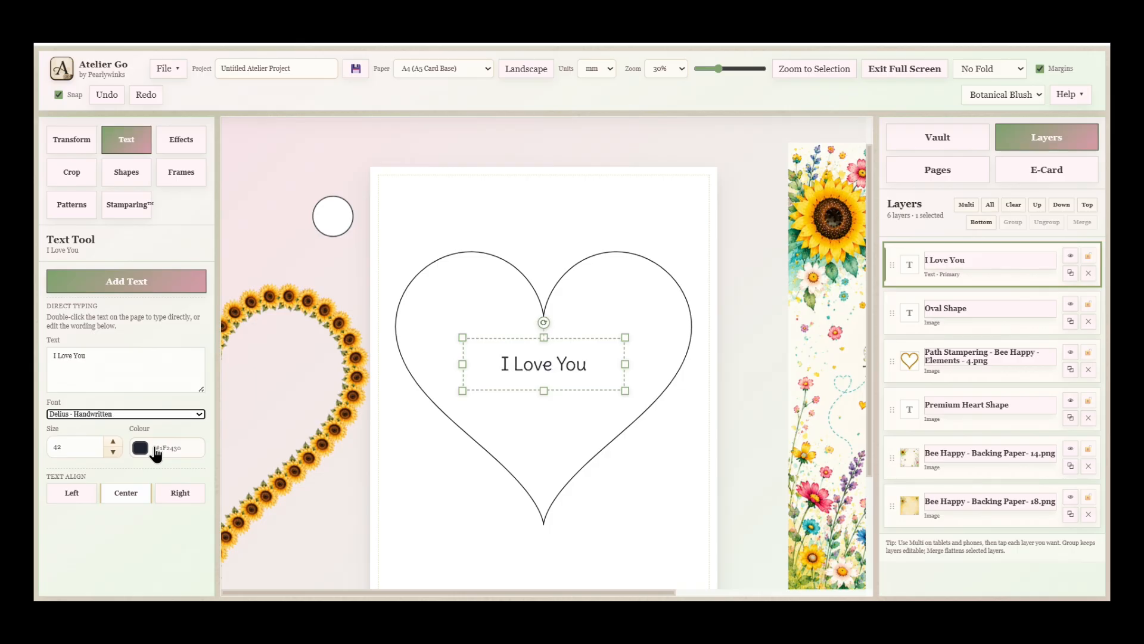
{"action": "key", "text": "Down"}
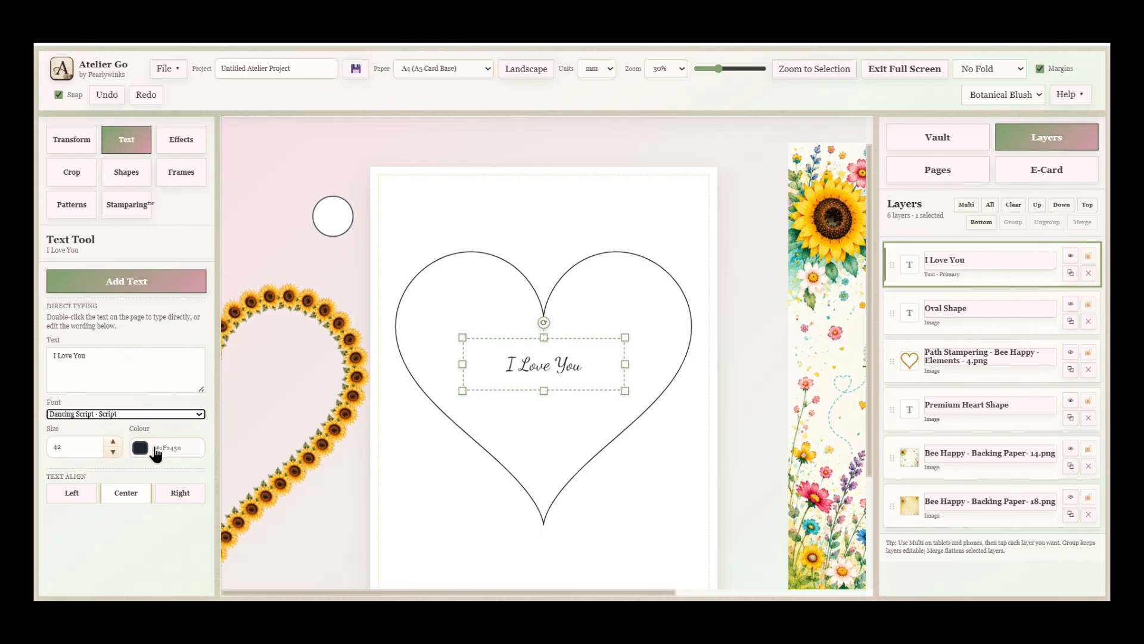
{"action": "key", "text": "Down"}
{"action": "key", "text": "Down"}
{"action": "key", "text": "Down"}
{"action": "key", "text": "Down"}
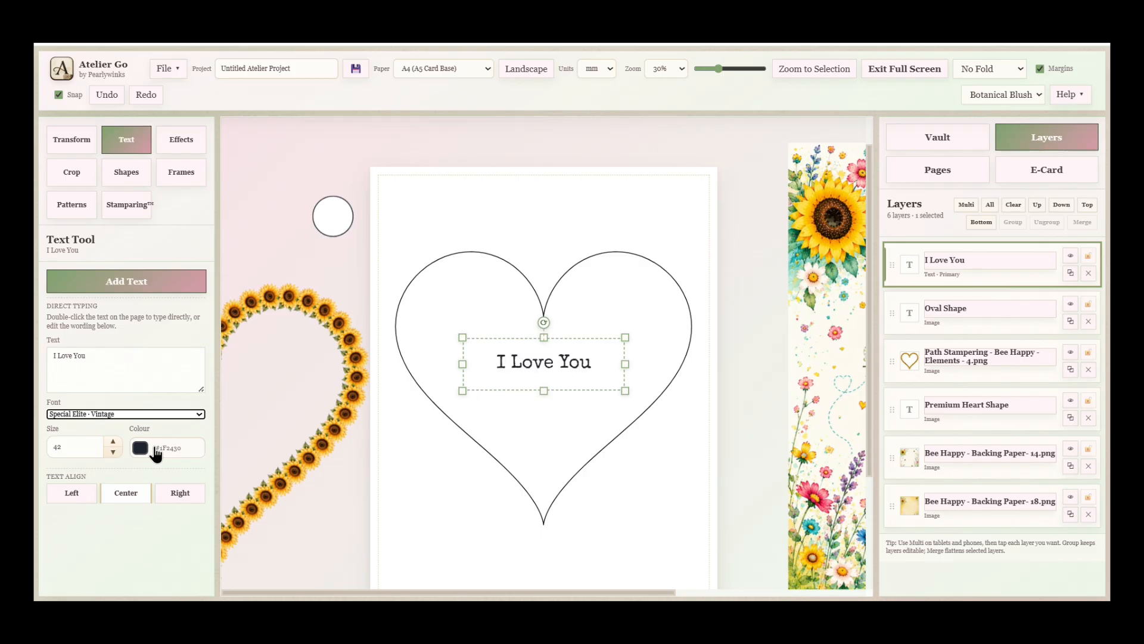
{"action": "key", "text": "Down"}
{"action": "key", "text": "Down"}
{"action": "key", "text": "Down"}
{"action": "key", "text": "Down"}
{"action": "key", "text": "Down"}
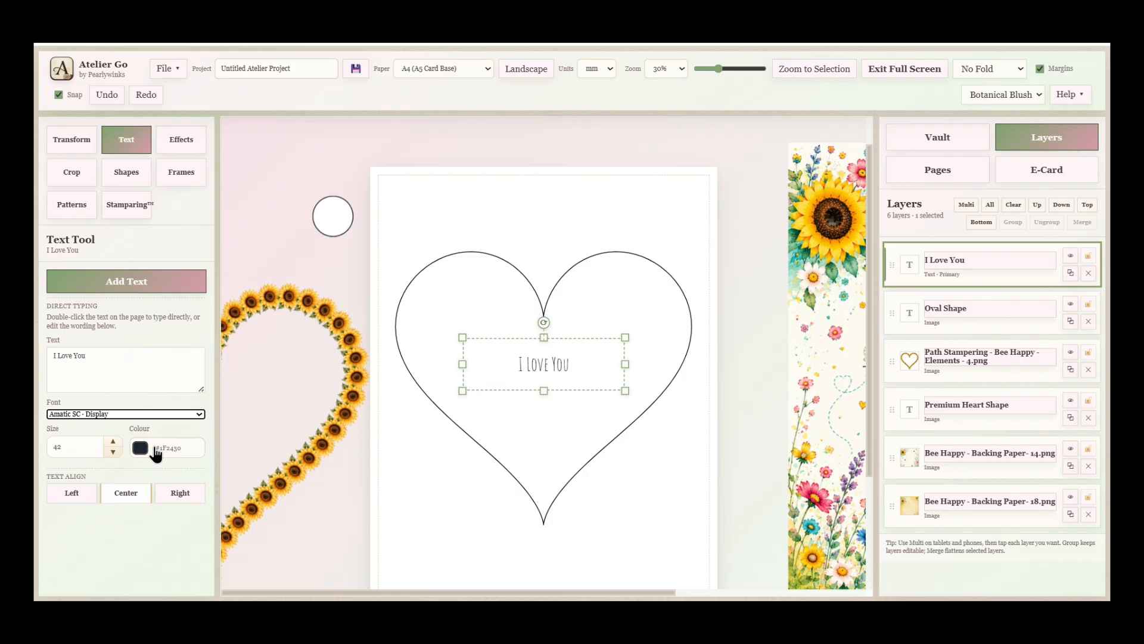
{"action": "key", "text": "Down"}
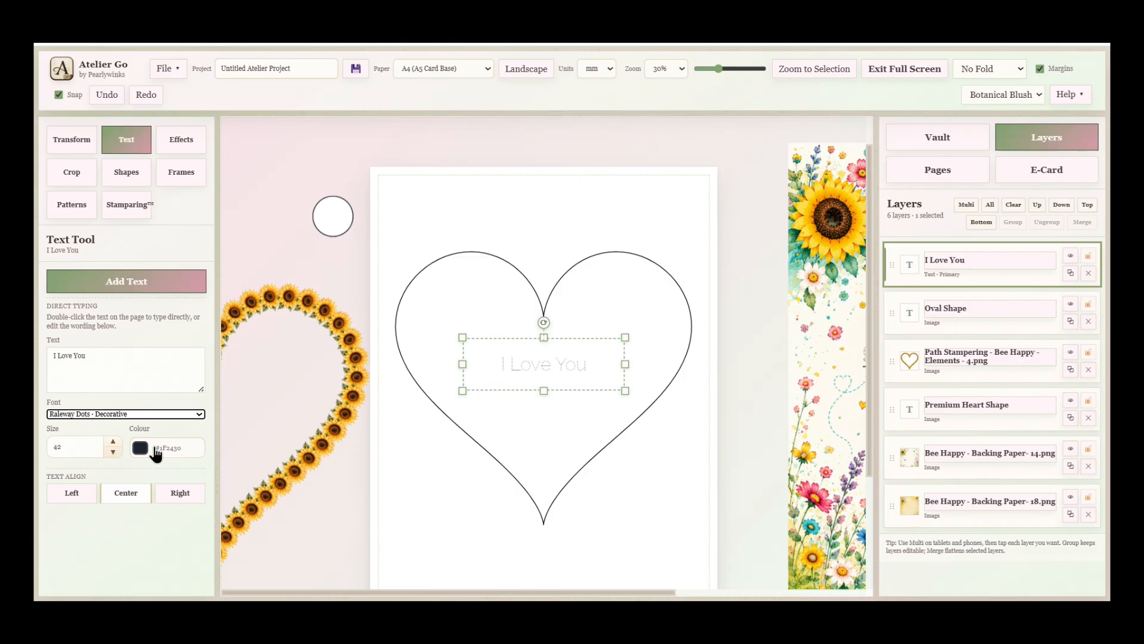
{"action": "key", "text": "Down"}
{"action": "key", "text": "Up"}
{"action": "key", "text": "Up"}
{"action": "key", "text": "Up"}
{"action": "key", "text": "Up"}
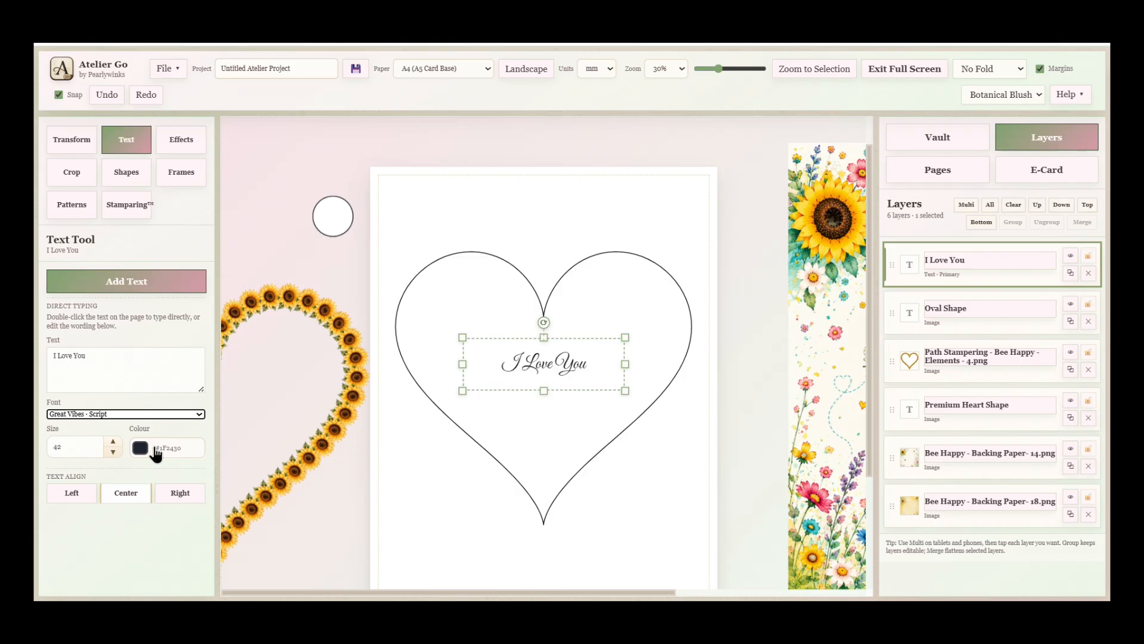
{"action": "key", "text": "Up"}
{"action": "key", "text": "Up"}
{"action": "key", "text": "Up"}
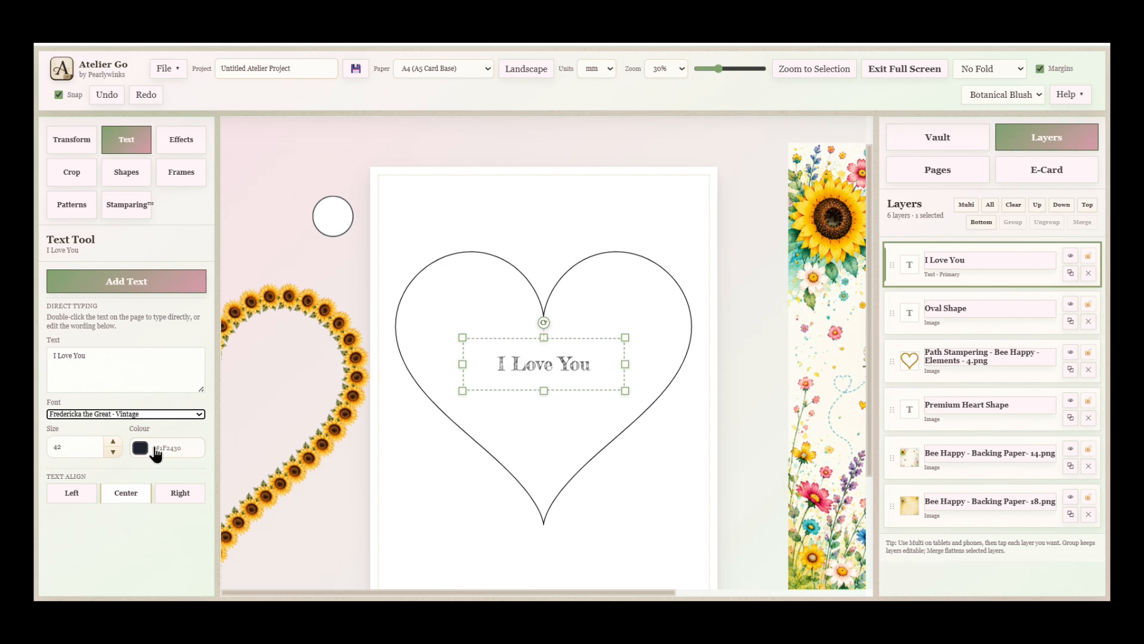
{"action": "key", "text": "Up"}
{"action": "key", "text": "Up"}
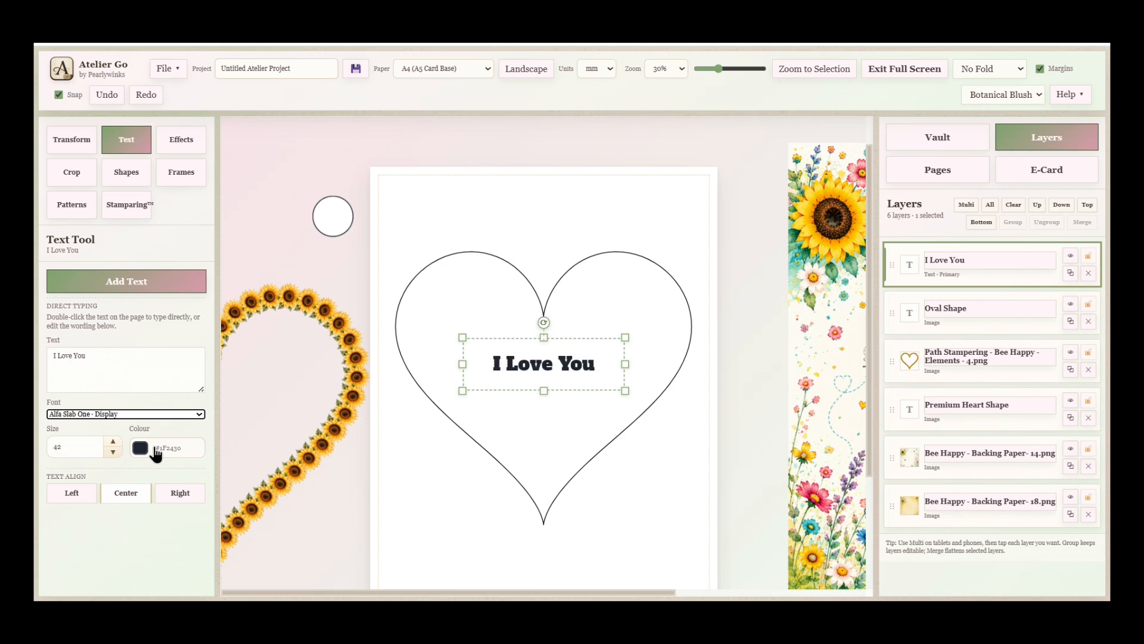
{"action": "key", "text": "Up"}
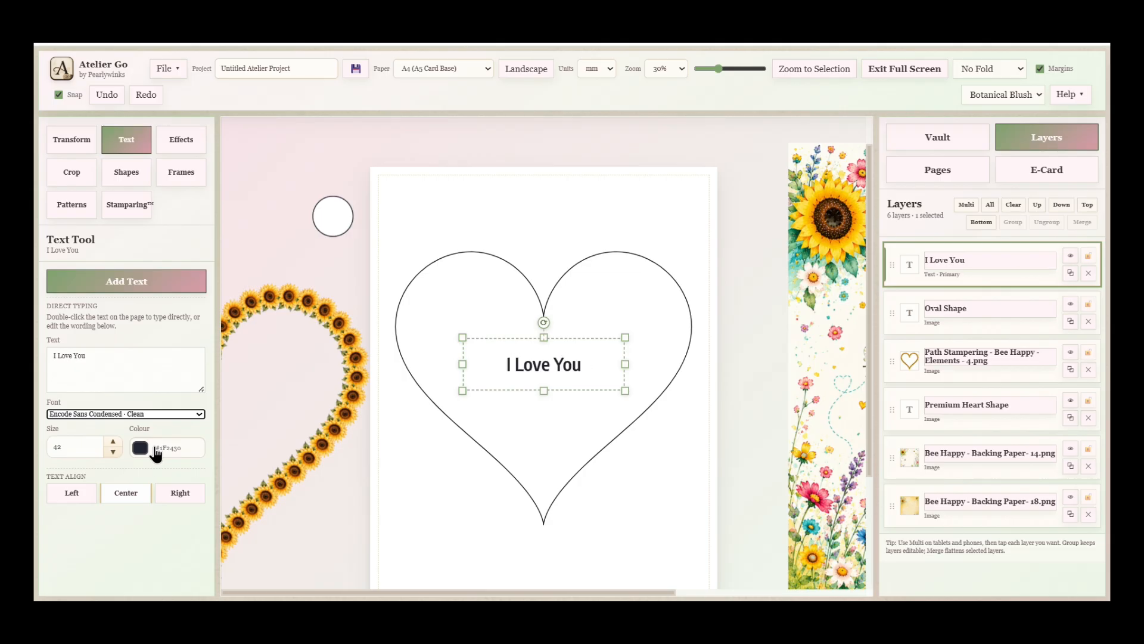
{"action": "key", "text": "Up"}
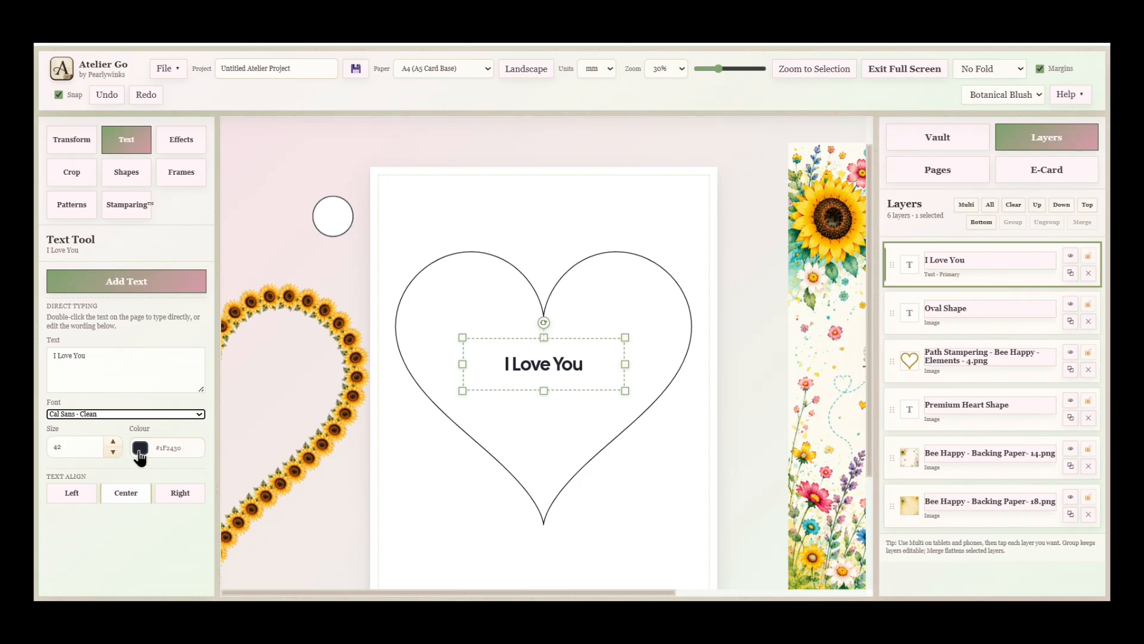
Step: Recolour the text with the yellow #F9D538 sampled from the sunflower petals on the floral paper and move it above the heart
{"action": "left_click", "coordinate": [140, 451]}
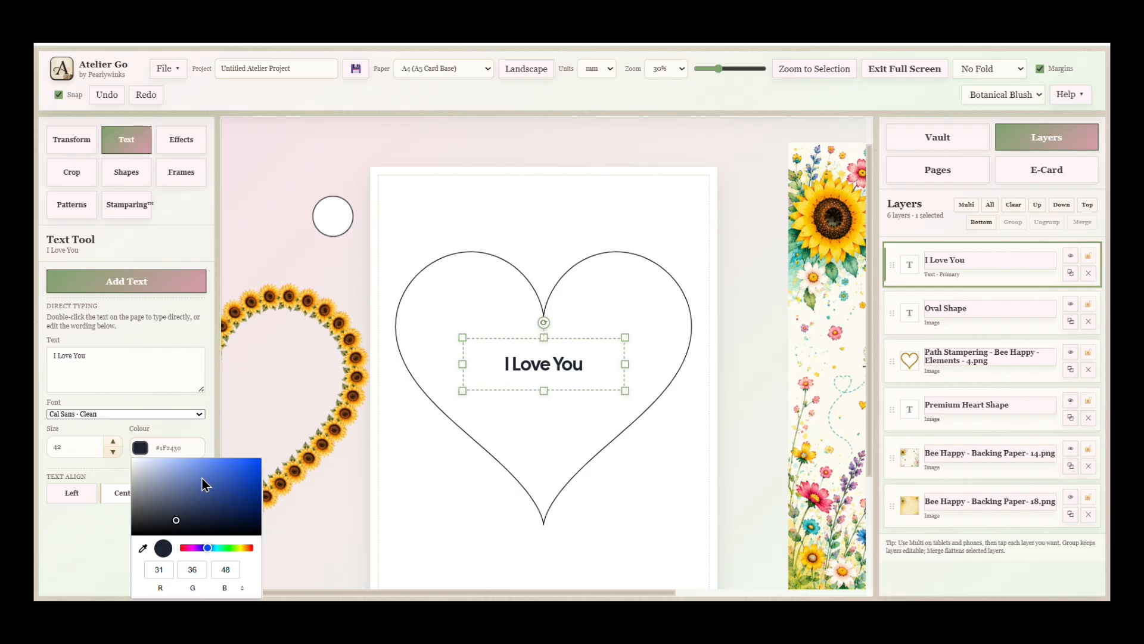
{"action": "left_click", "coordinate": [142, 552]}
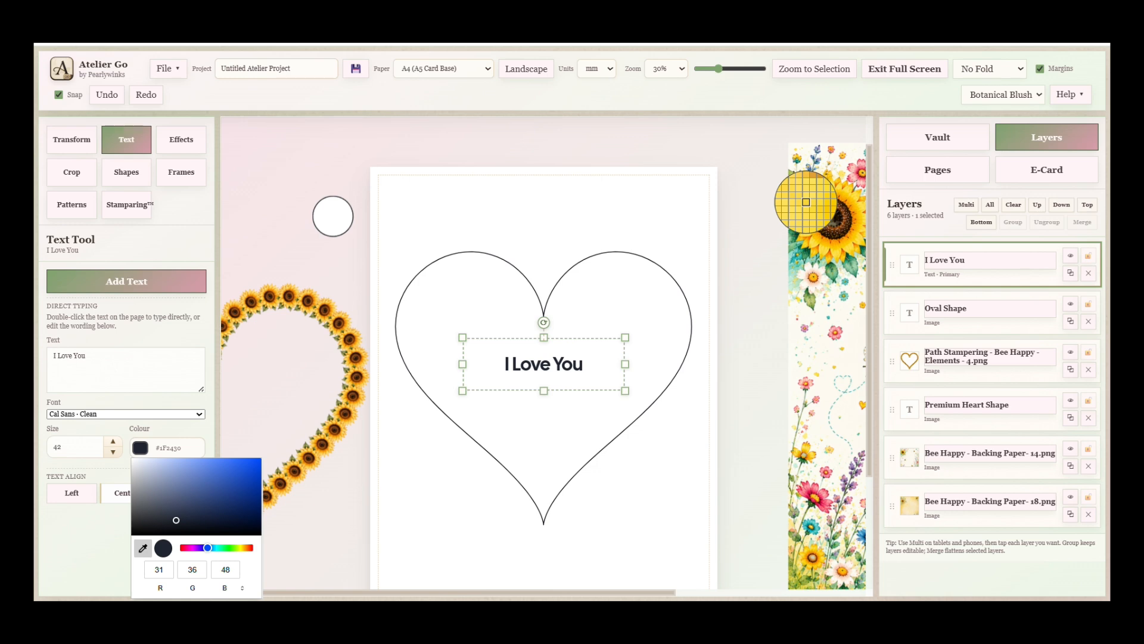
{"action": "left_click", "coordinate": [806, 202]}
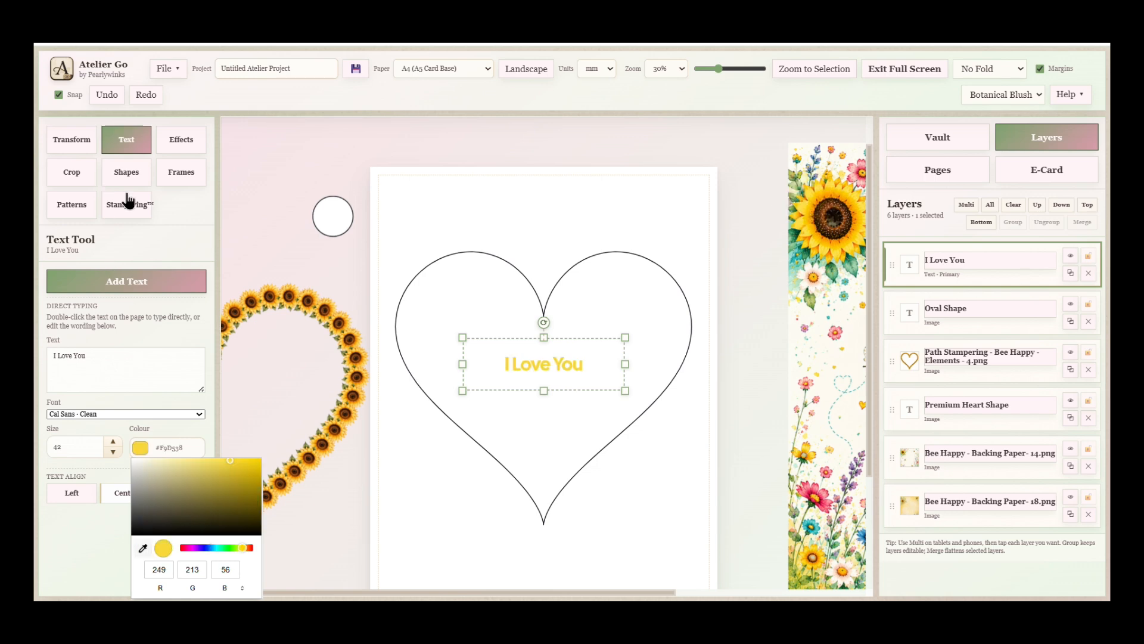
{"action": "left_click", "coordinate": [52, 152]}
{"action": "left_click_drag", "start_coordinate": [532, 365], "coordinate": [531, 202]}
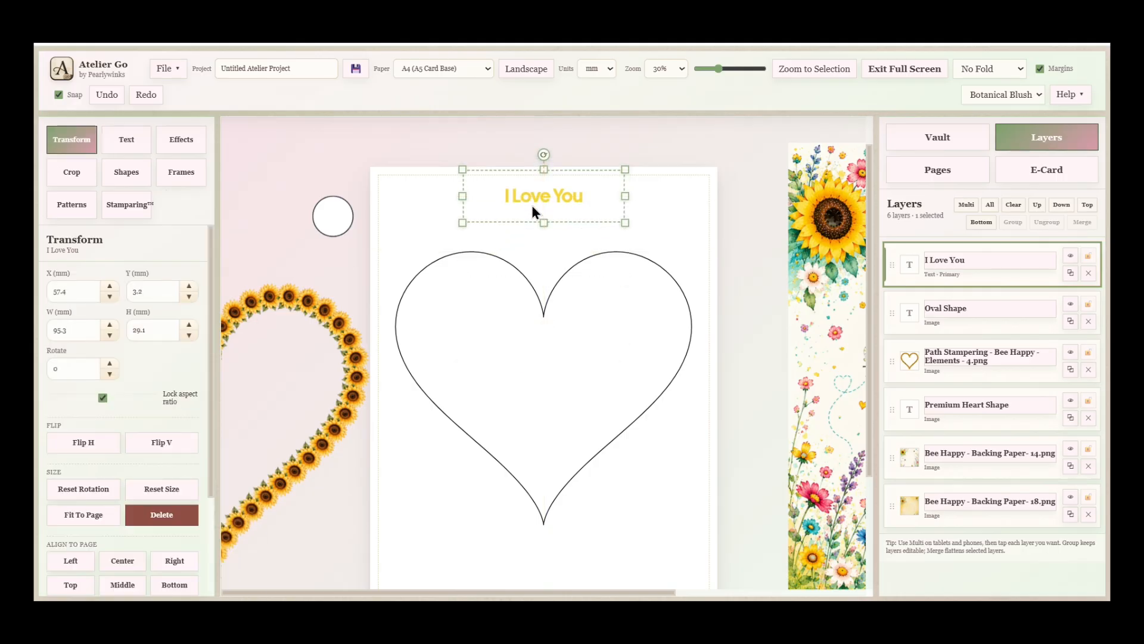
Step: Stamp the "I Love You" text along the heart outline with Stamparing, using 13 repeats
{"action": "key", "text": "shift"}
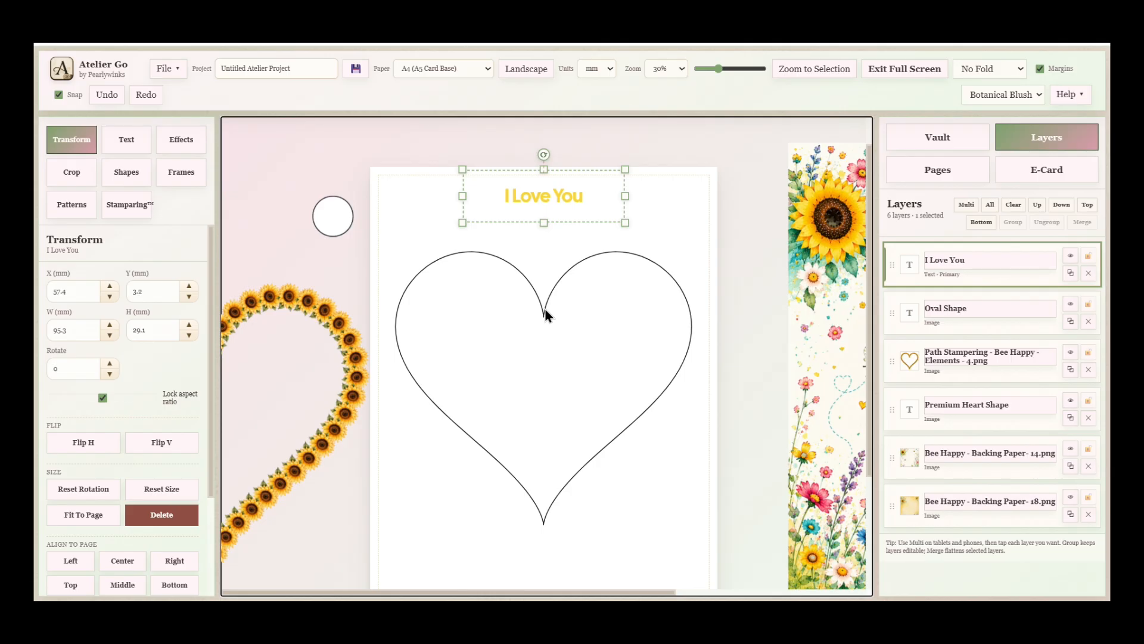
{"action": "left_click", "coordinate": [545, 313], "text": "shift"}
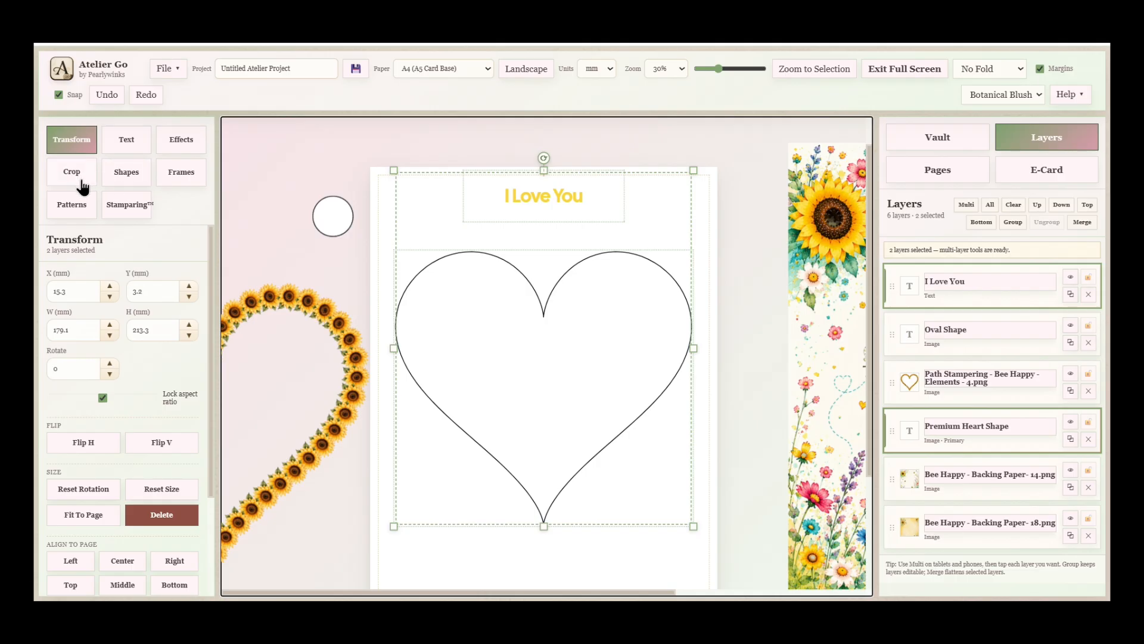
{"action": "left_click", "coordinate": [121, 207]}
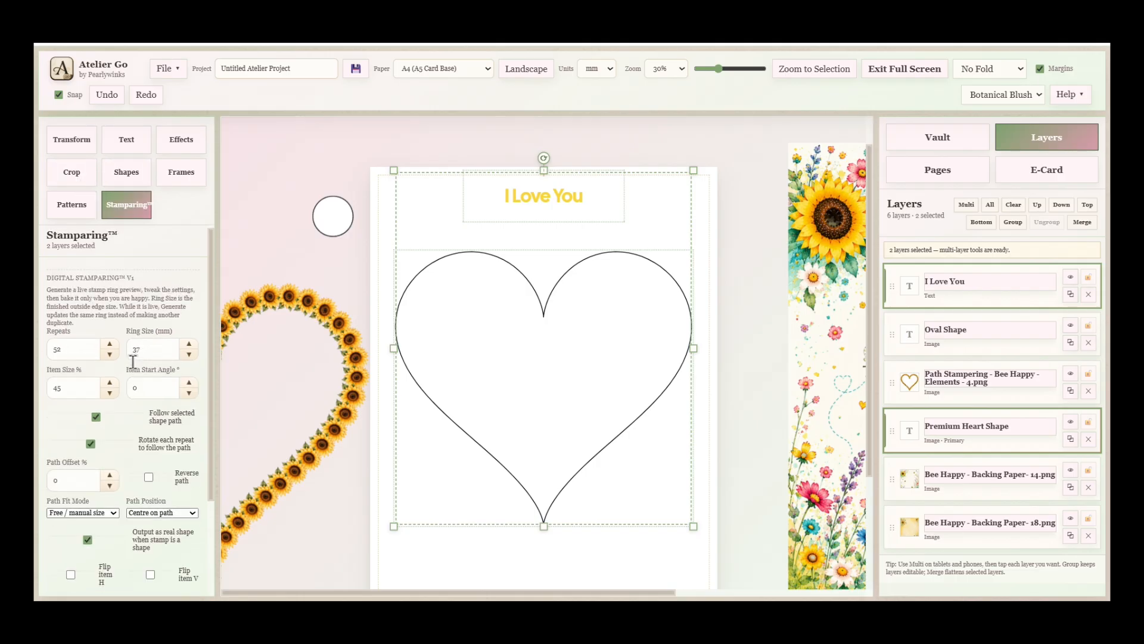
{"action": "scroll", "coordinate": [133, 363], "scroll_direction": "down", "scroll_amount": 1}
{"action": "left_click", "coordinate": [109, 328]}
{"action": "left_click", "coordinate": [110, 328]}
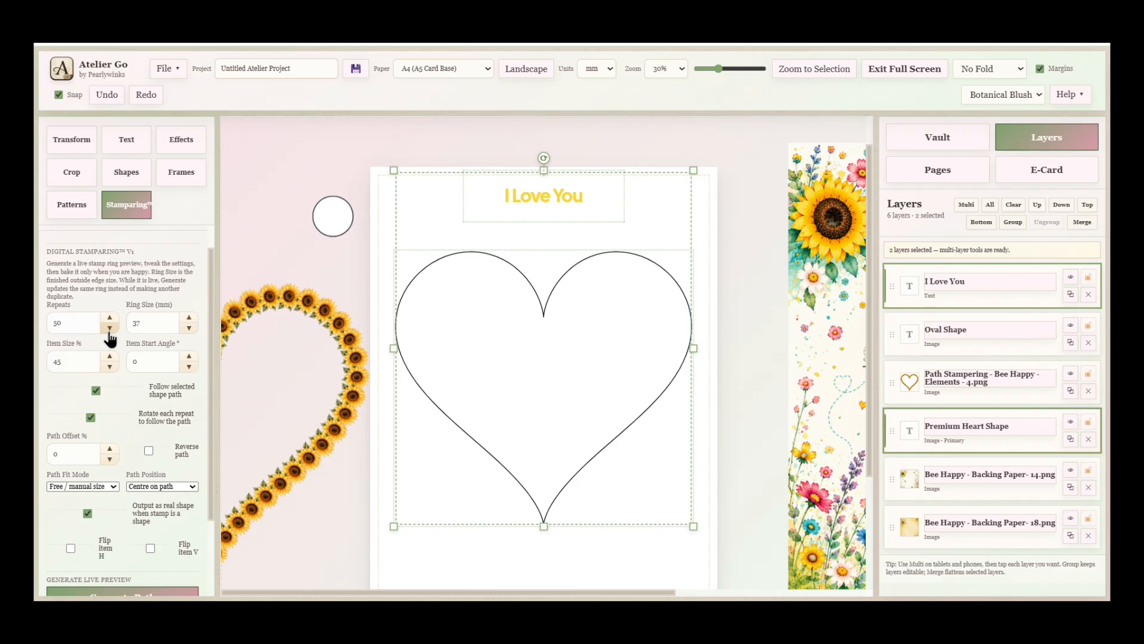
{"action": "left_click", "coordinate": [110, 327]}
{"action": "left_click", "coordinate": [109, 328]}
{"action": "left_click", "coordinate": [110, 327]}
{"action": "left_click_drag", "start_coordinate": [82, 322], "coordinate": [35, 326]}
{"action": "type", "text": "10"}
{"action": "scroll", "coordinate": [130, 515], "scroll_direction": "down", "scroll_amount": 3}
{"action": "left_click", "coordinate": [129, 522]}
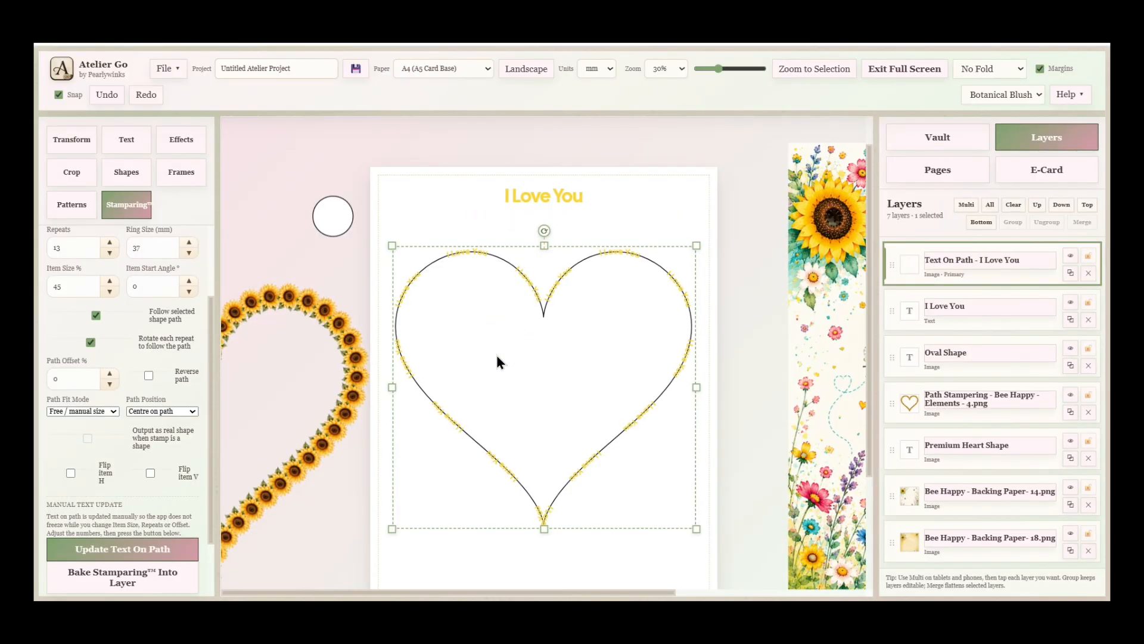
Step: Set the stamped text's item size to 70% and update the text on the path
{"action": "left_click", "coordinate": [109, 281]}
{"action": "left_click", "coordinate": [110, 281]}
{"action": "left_click", "coordinate": [110, 281]}
{"action": "left_click", "coordinate": [110, 282]}
{"action": "scroll", "coordinate": [185, 434], "scroll_direction": "down", "scroll_amount": 1}
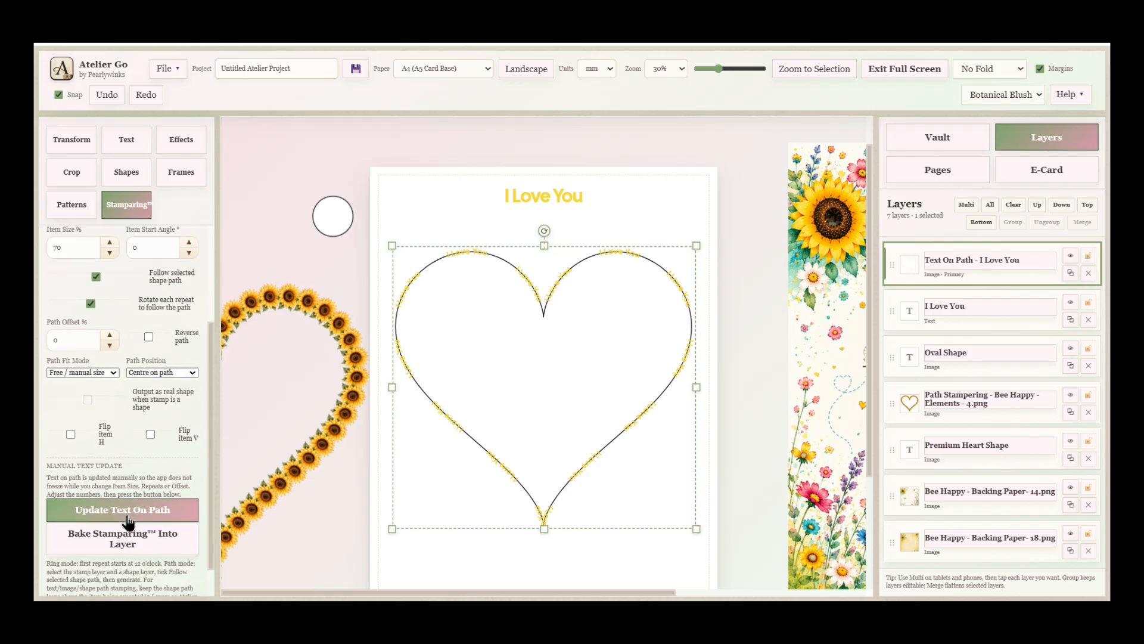
{"action": "left_click", "coordinate": [127, 511]}
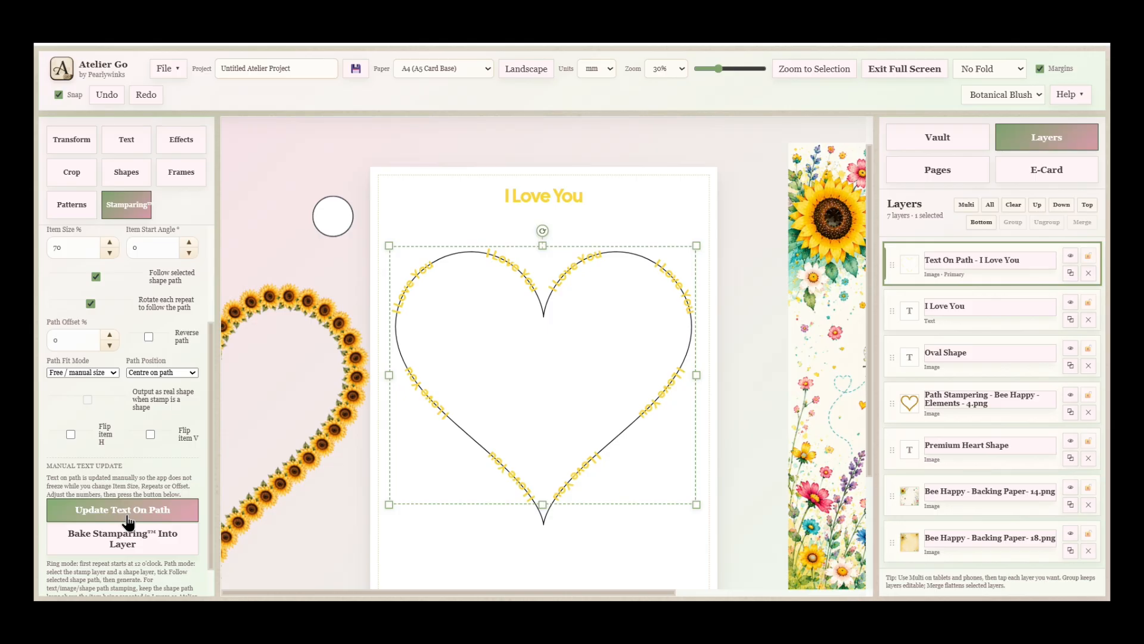
Step: Set the text stamp to 18 repeats and its path fit mode to Evenly space
{"action": "scroll", "coordinate": [127, 519], "scroll_direction": "up", "scroll_amount": 3}
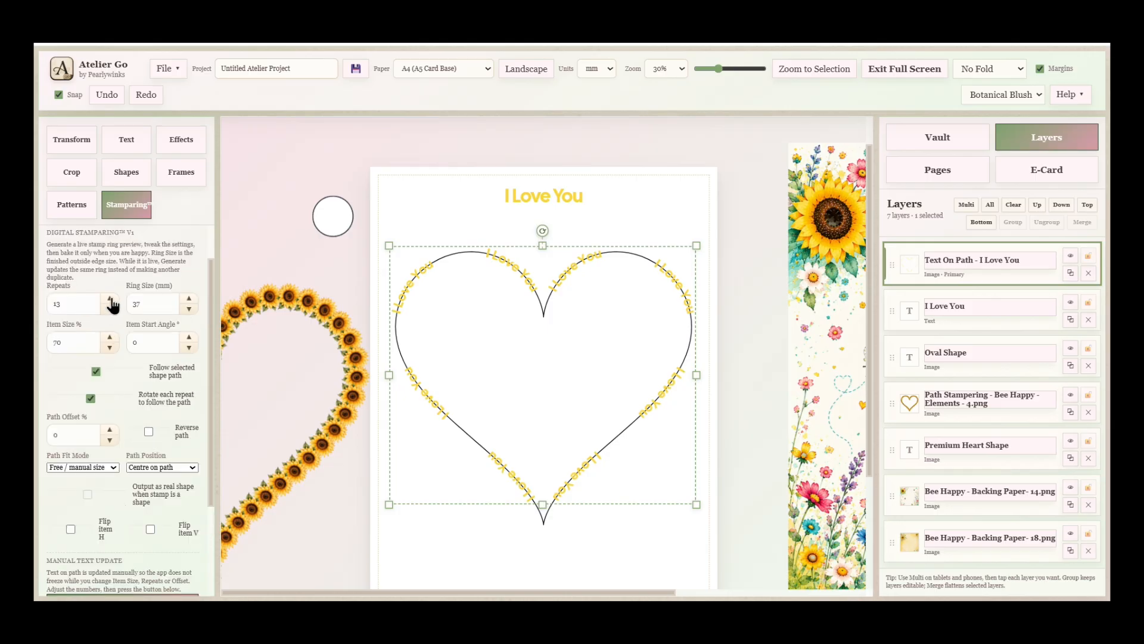
{"action": "double_click", "coordinate": [110, 298]}
{"action": "scroll", "coordinate": [126, 371], "scroll_direction": "down", "scroll_amount": 3}
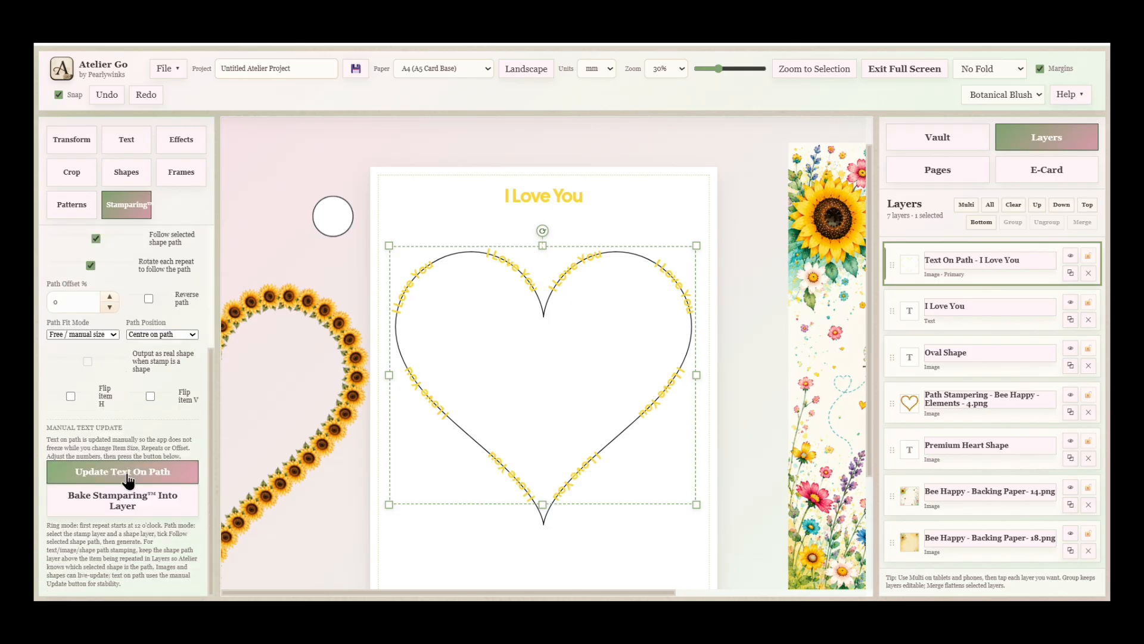
{"action": "left_click", "coordinate": [106, 333]}
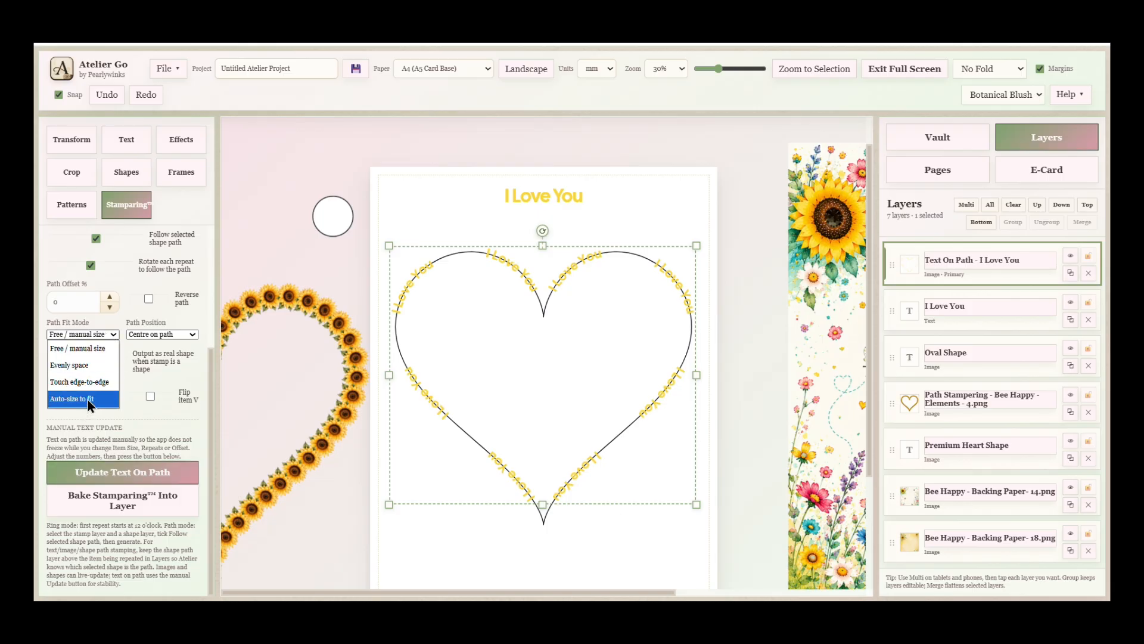
{"action": "left_click", "coordinate": [87, 399]}
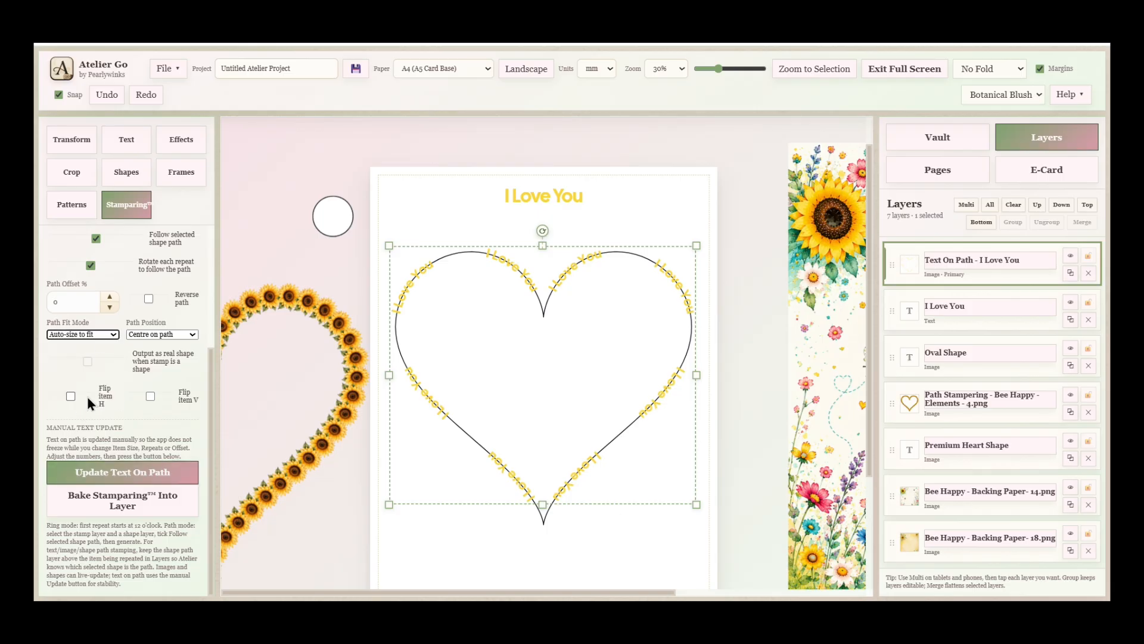
{"action": "left_click", "coordinate": [97, 335]}
{"action": "left_click", "coordinate": [87, 381]}
{"action": "left_click", "coordinate": [107, 334]}
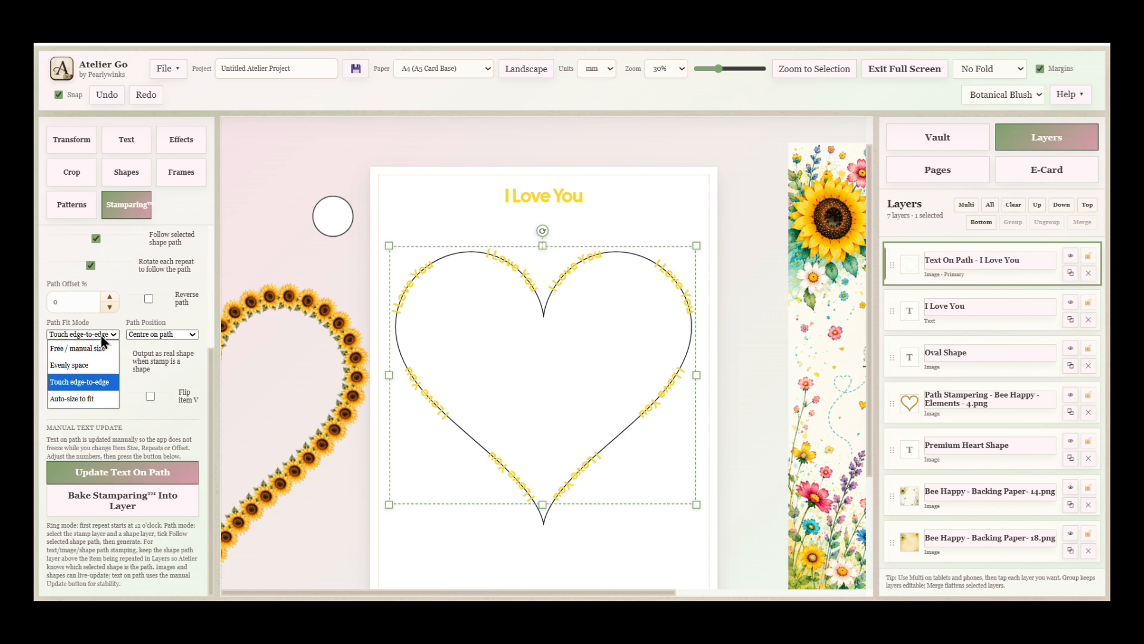
{"action": "left_click", "coordinate": [89, 369]}
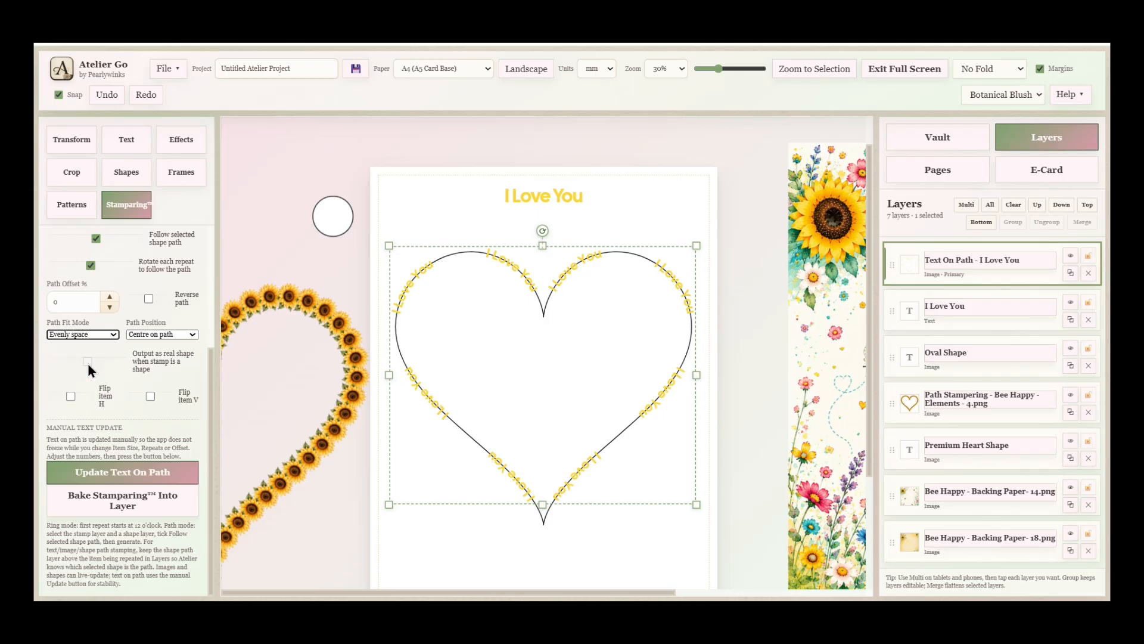
Step: Enlarge the stamped text's item size to 100% and refresh the text on the heart path
{"action": "scroll", "coordinate": [109, 297], "scroll_direction": "up", "scroll_amount": 2}
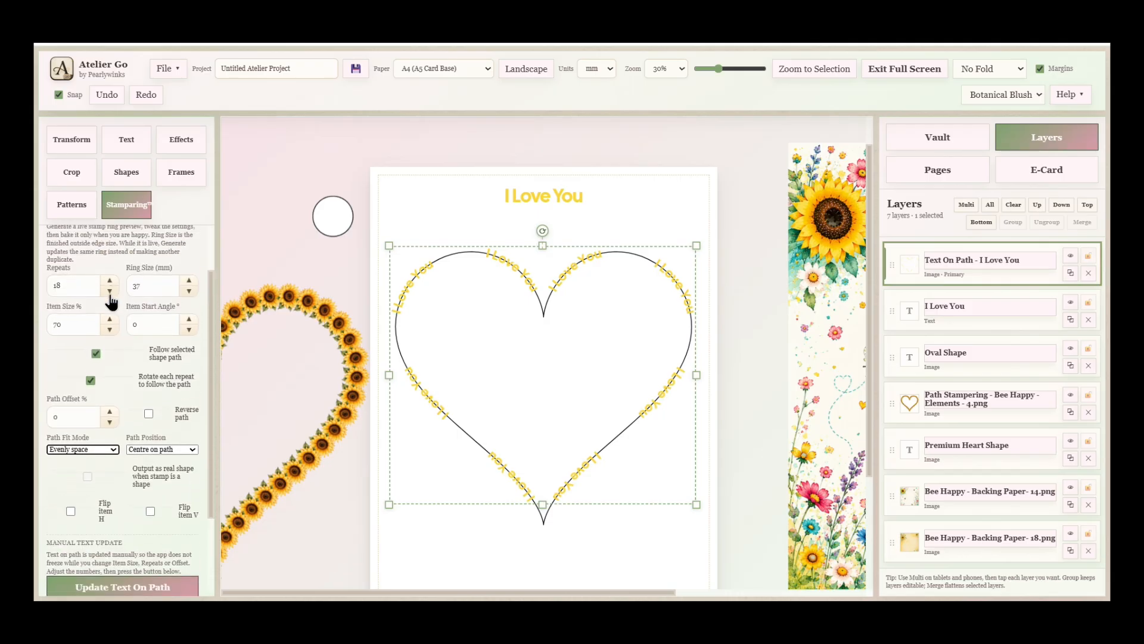
{"action": "left_click", "coordinate": [110, 318]}
{"action": "left_click", "coordinate": [109, 320]}
{"action": "left_click", "coordinate": [110, 320]}
{"action": "left_click", "coordinate": [109, 320]}
{"action": "scroll", "coordinate": [111, 325], "scroll_direction": "down", "scroll_amount": 2}
{"action": "left_click", "coordinate": [113, 480]}
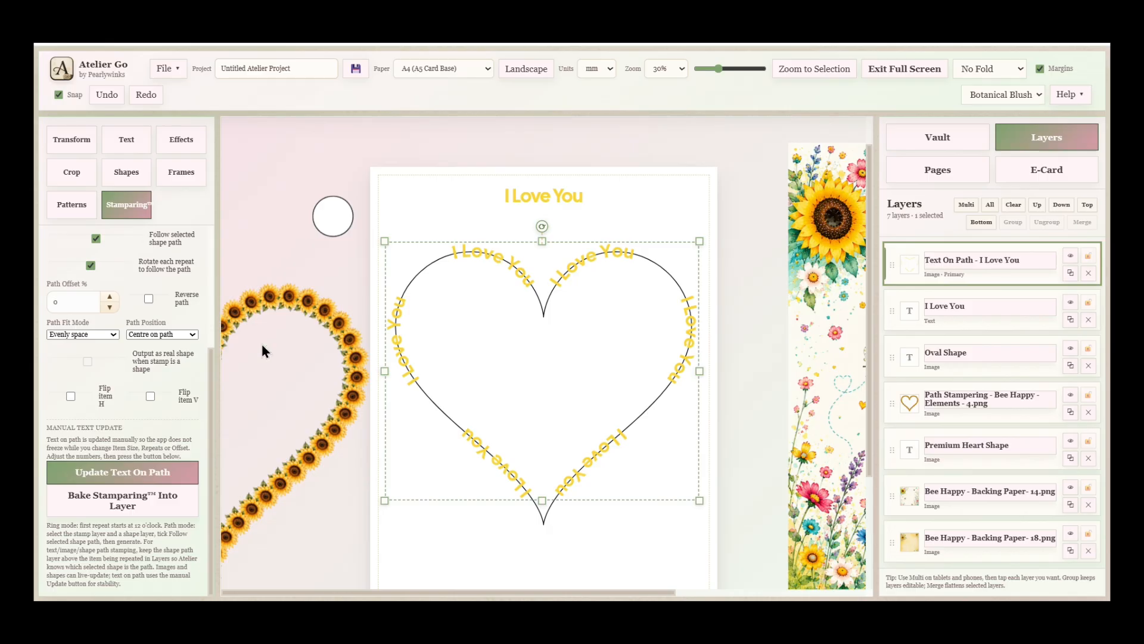
Step: Increase the text repeats to 26 and update the text along the heart
{"action": "scroll", "coordinate": [202, 291], "scroll_direction": "up", "scroll_amount": 3}
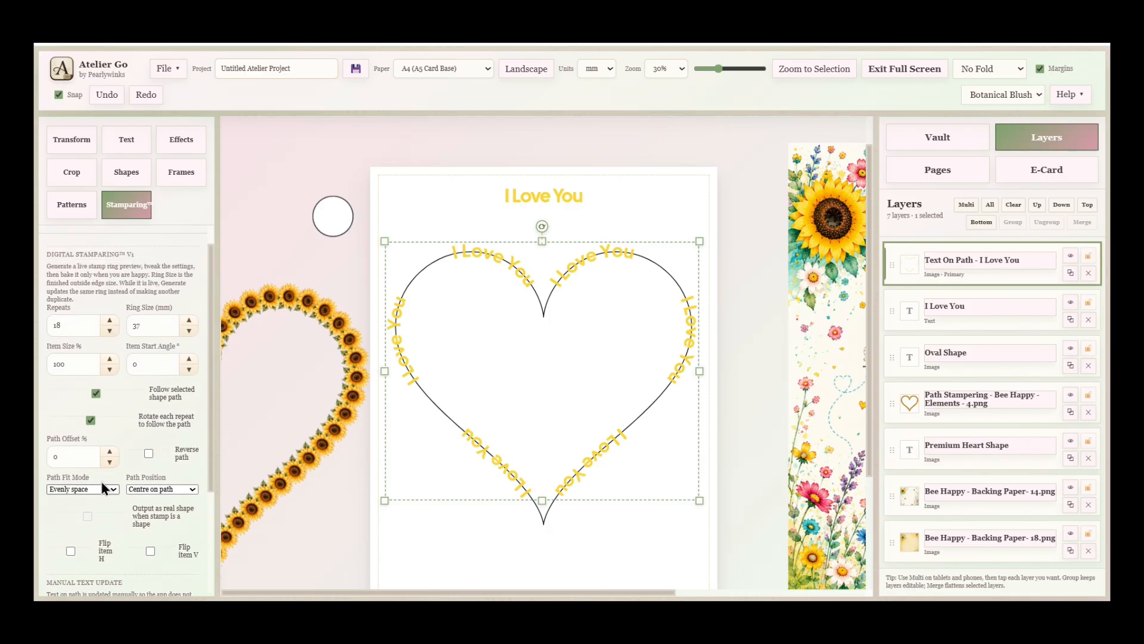
{"action": "left_click", "coordinate": [110, 320]}
{"action": "left_click", "coordinate": [110, 321]}
{"action": "left_click", "coordinate": [109, 321]}
{"action": "scroll", "coordinate": [113, 418], "scroll_direction": "down", "scroll_amount": 3}
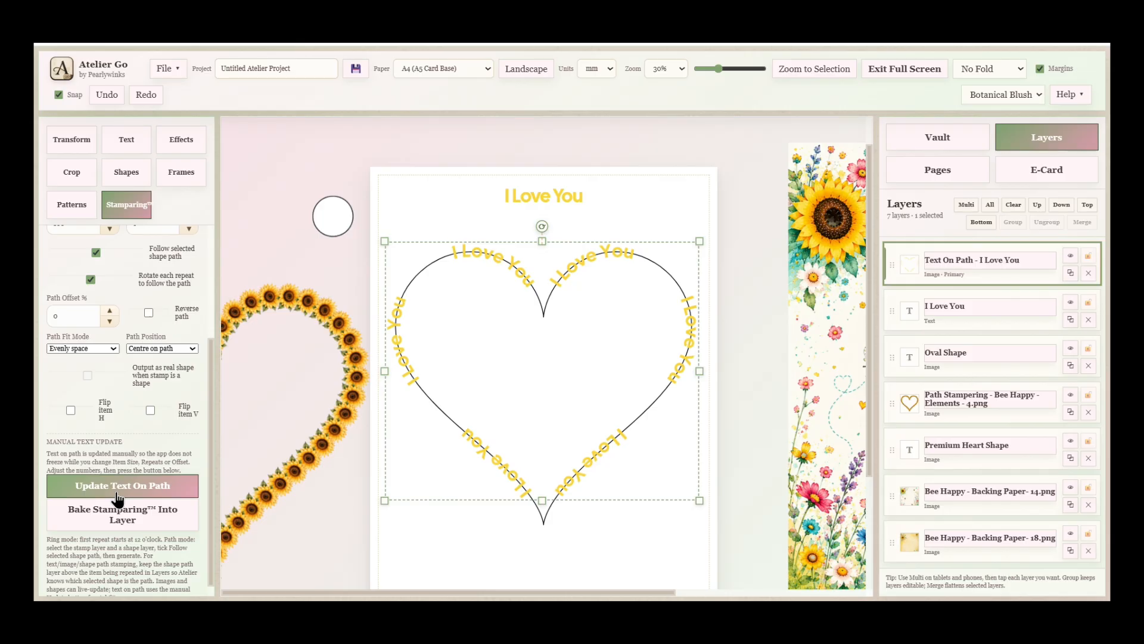
{"action": "left_click", "coordinate": [118, 500]}
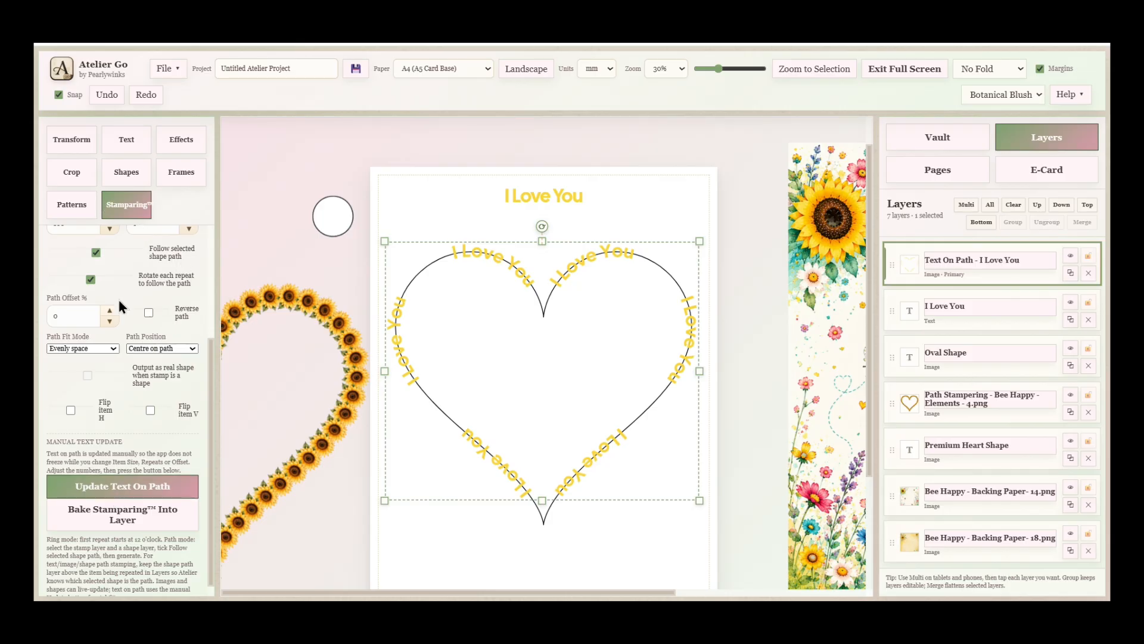
{"action": "scroll", "coordinate": [118, 298], "scroll_direction": "up", "scroll_amount": 3}
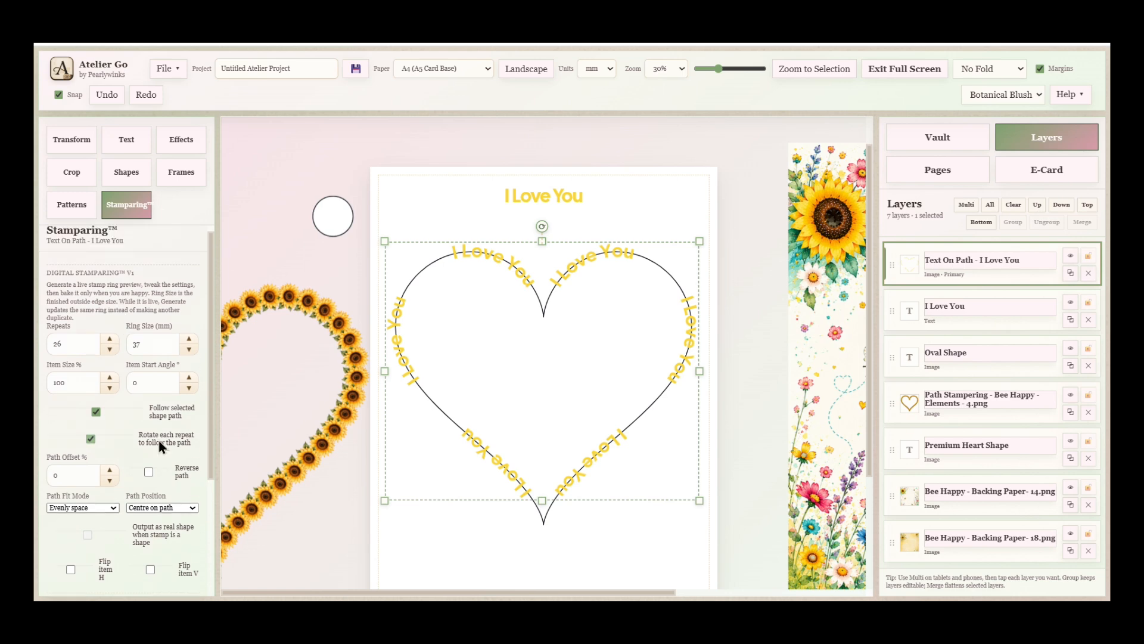
Step: Set the text stamp's path fit mode to Free / manual size and update the text on the heart path
{"action": "left_click", "coordinate": [113, 509]}
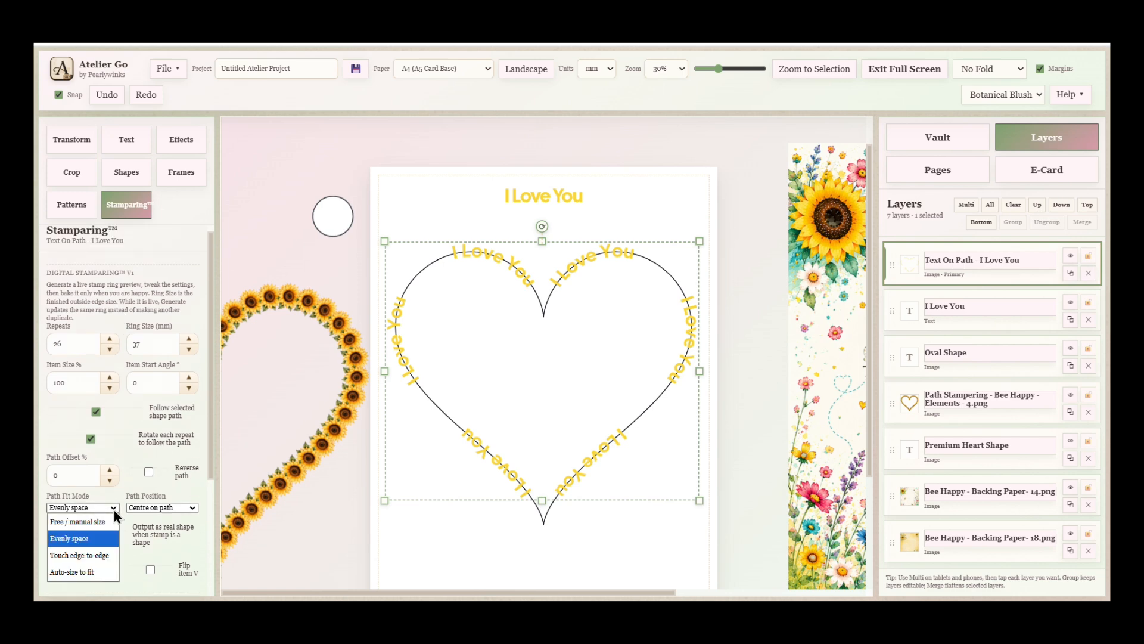
{"action": "left_click", "coordinate": [88, 521]}
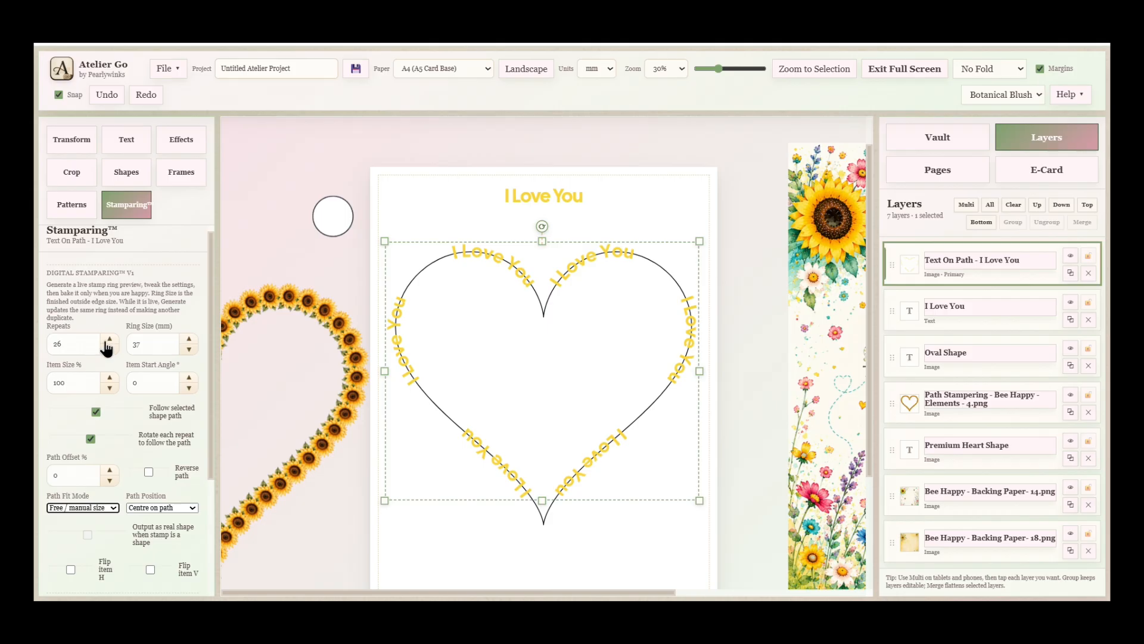
{"action": "scroll", "coordinate": [112, 412], "scroll_direction": "down", "scroll_amount": 1}
{"action": "scroll", "coordinate": [112, 416], "scroll_direction": "down", "scroll_amount": 3}
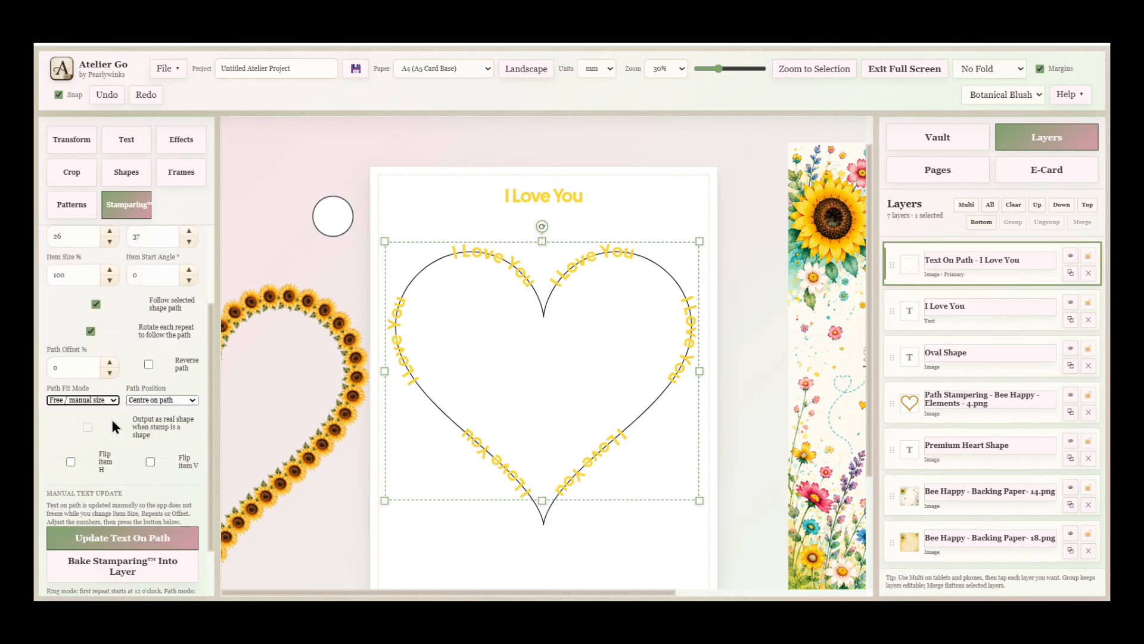
{"action": "left_click", "coordinate": [122, 542]}
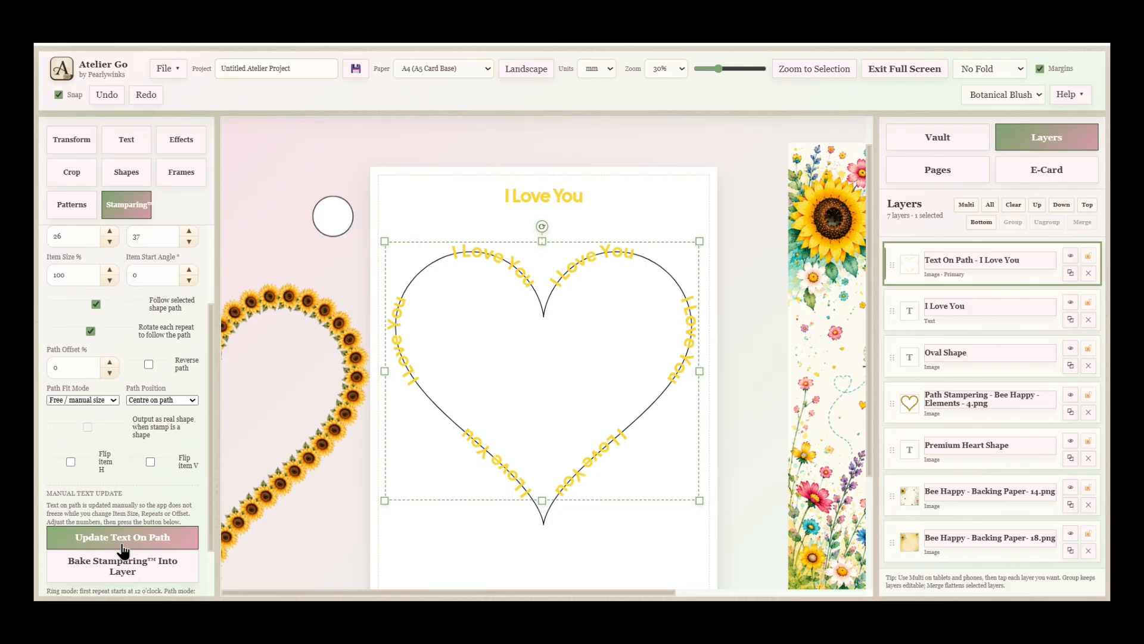
{"action": "left_click", "coordinate": [122, 538]}
Step: Move the original "I Love You" text off the page and place both Bee Happy backing papers over the page
{"action": "left_click", "coordinate": [543, 196]}
{"action": "left_click_drag", "start_coordinate": [544, 195], "coordinate": [292, 174]}
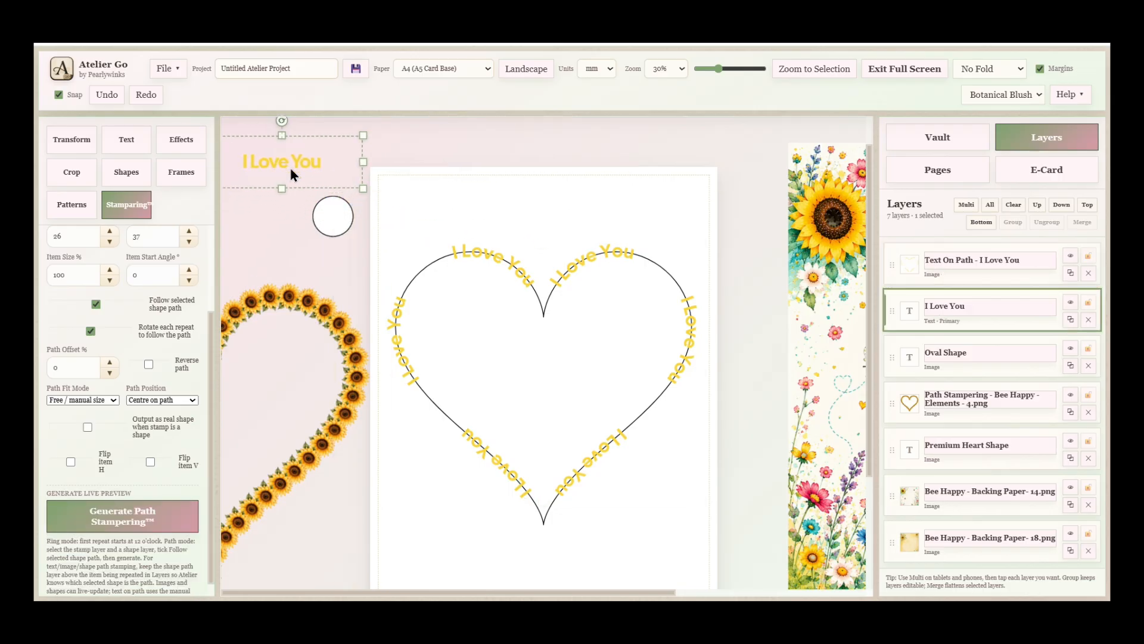
{"action": "left_click_drag", "start_coordinate": [842, 124], "coordinate": [779, 224]}
{"action": "left_click_drag", "start_coordinate": [857, 280], "coordinate": [421, 305]}
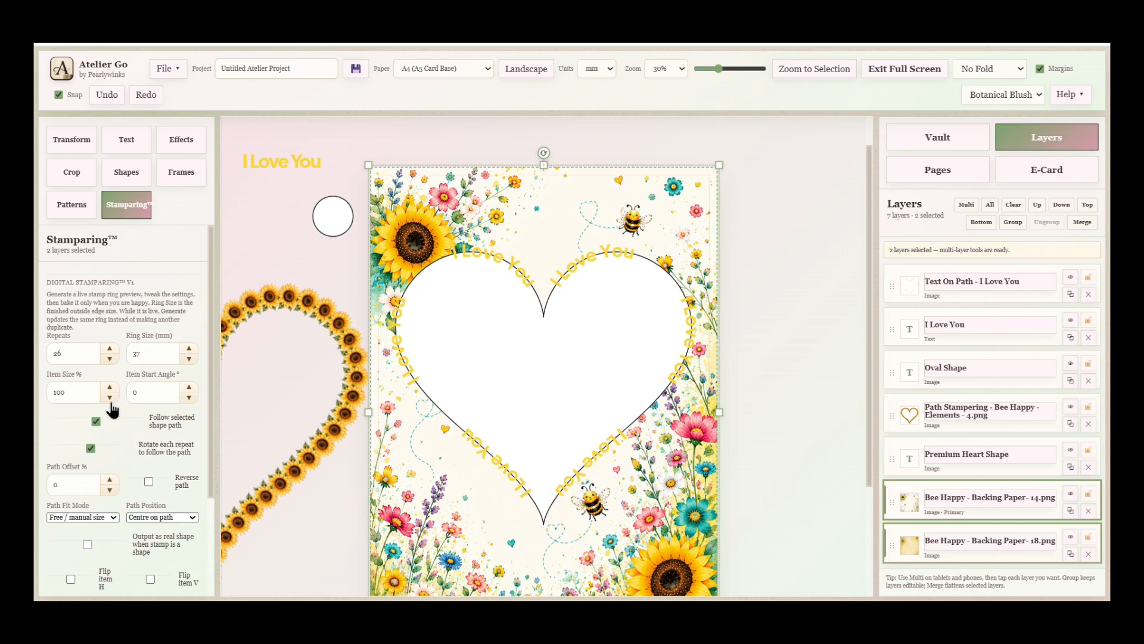
Step: Punch the Premium Heart Shape out of Bee Happy - Backing Paper- 14 using the inverted shape crop
{"action": "left_click", "coordinate": [349, 273]}
{"action": "left_click", "coordinate": [588, 354]}
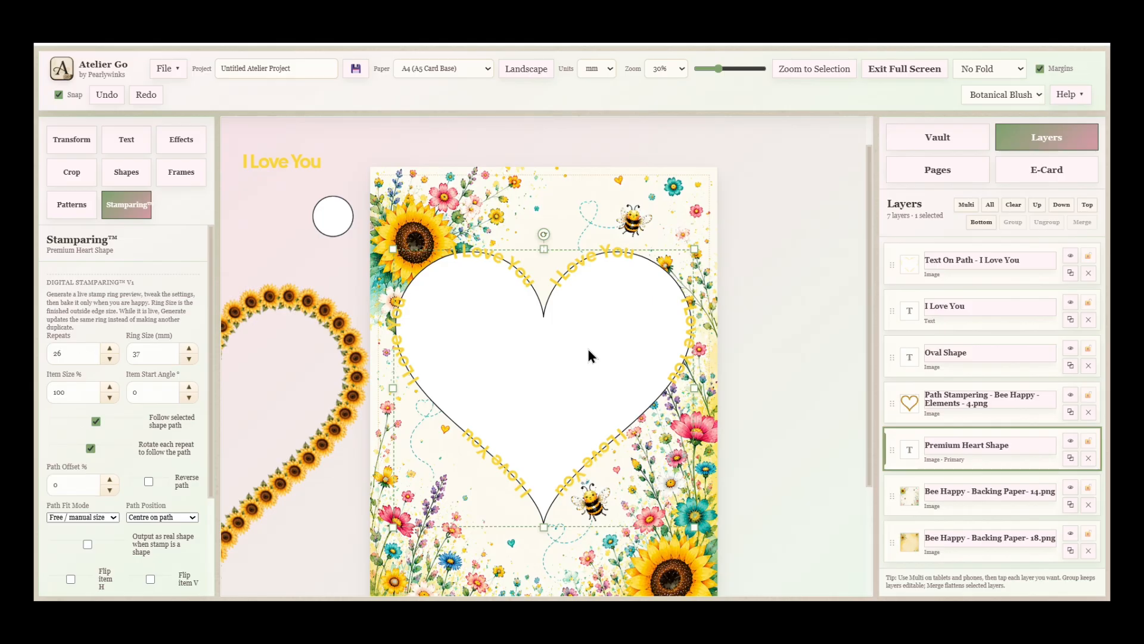
{"action": "left_click", "coordinate": [587, 356], "text": "shift"}
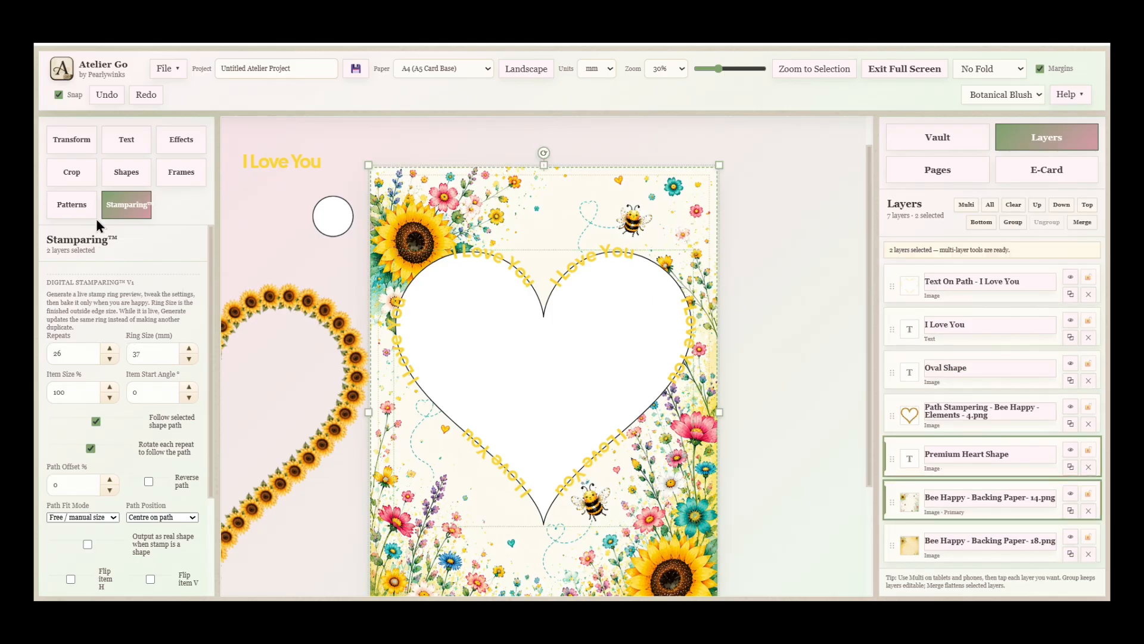
{"action": "left_click", "coordinate": [72, 172]}
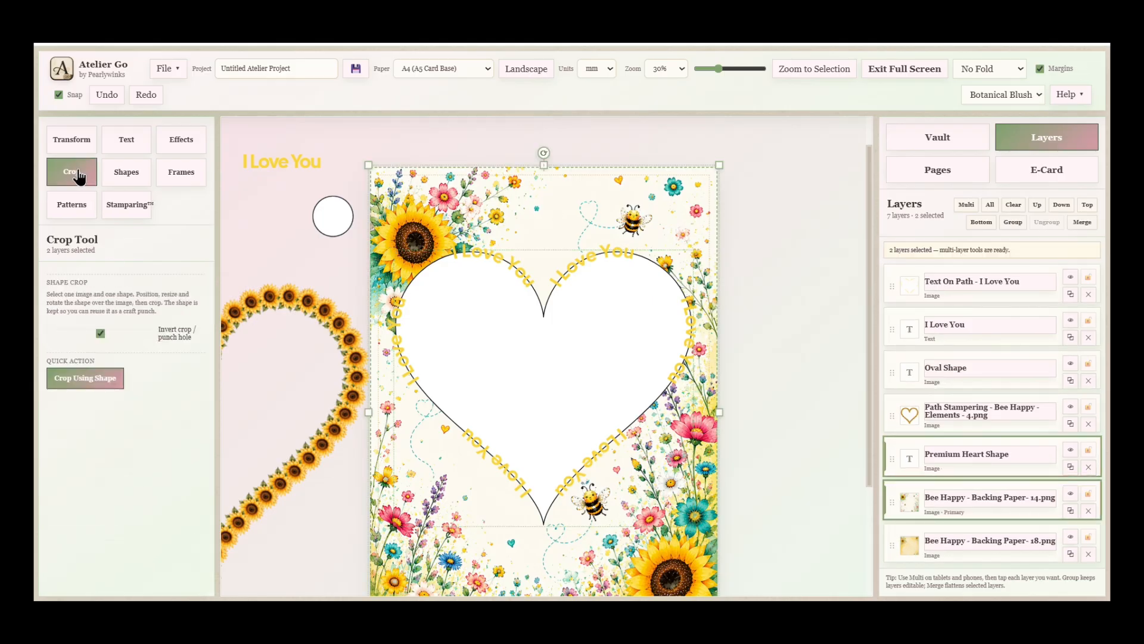
{"action": "left_click", "coordinate": [94, 378]}
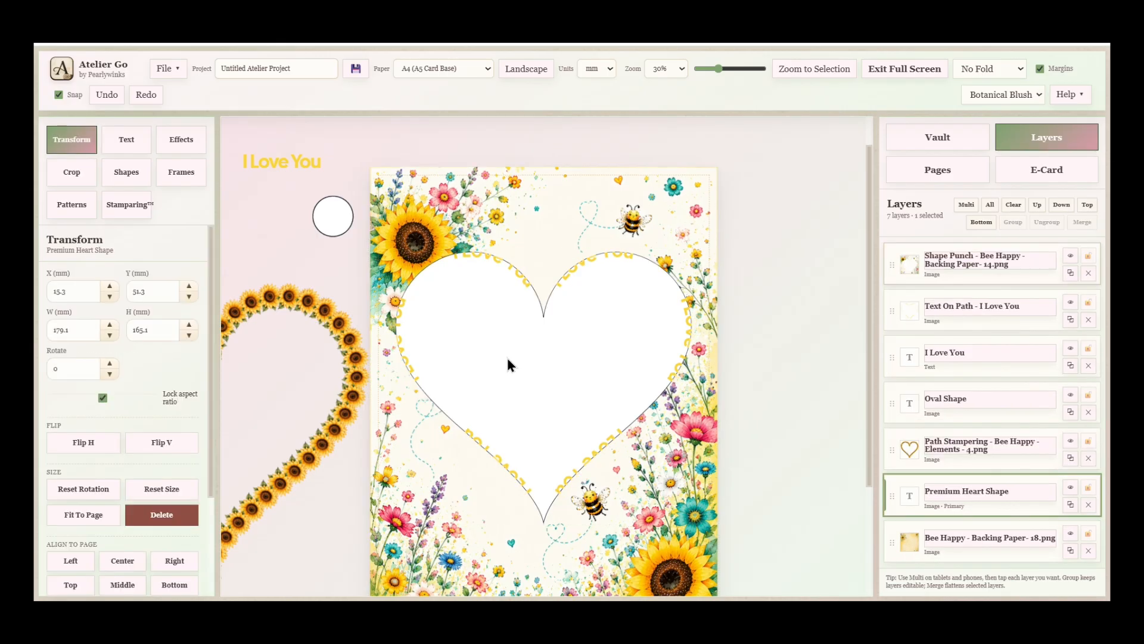
Step: Move the heart shape off to the right of the page and put the punched backing paper directly beneath the text-on-path layer
{"action": "left_click_drag", "start_coordinate": [507, 360], "coordinate": [835, 276]}
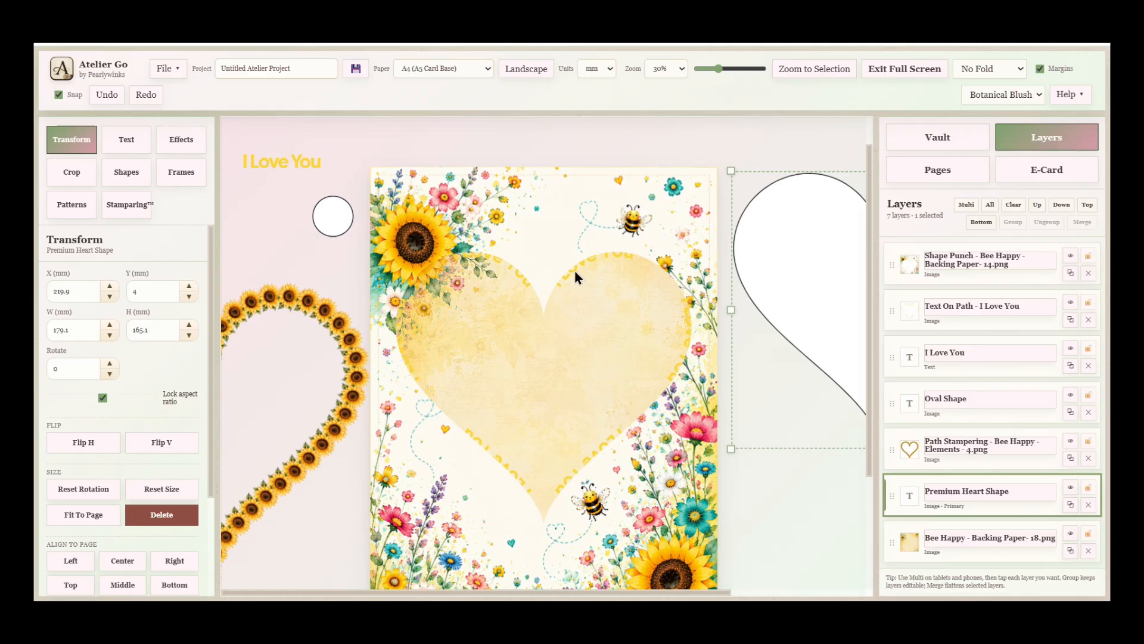
{"action": "left_click", "coordinate": [575, 270]}
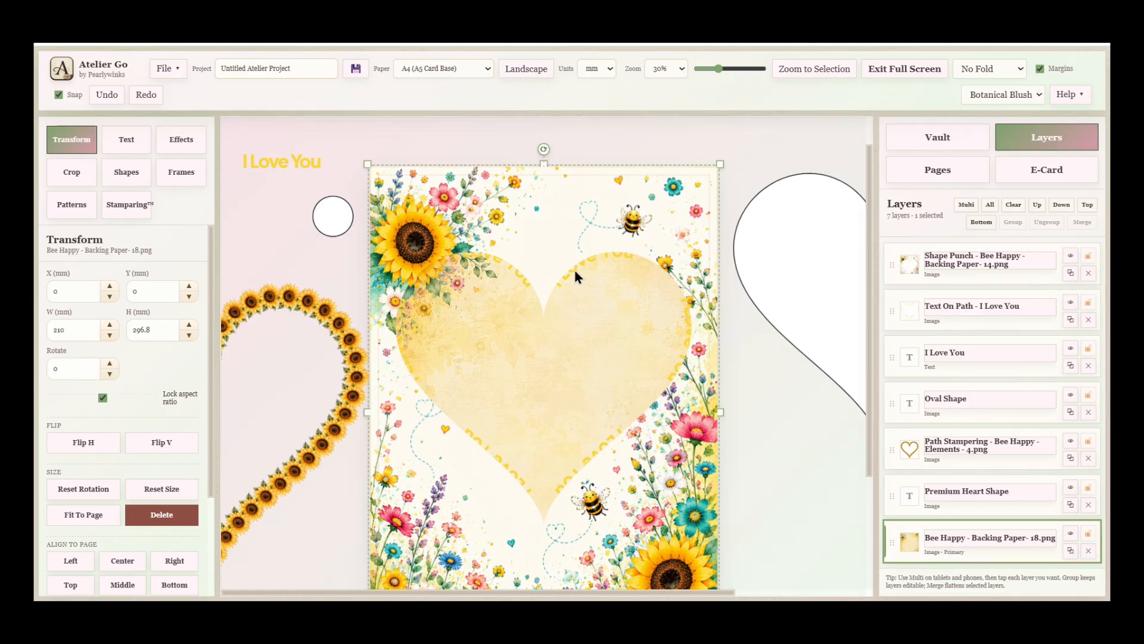
{"action": "left_click", "coordinate": [617, 253]}
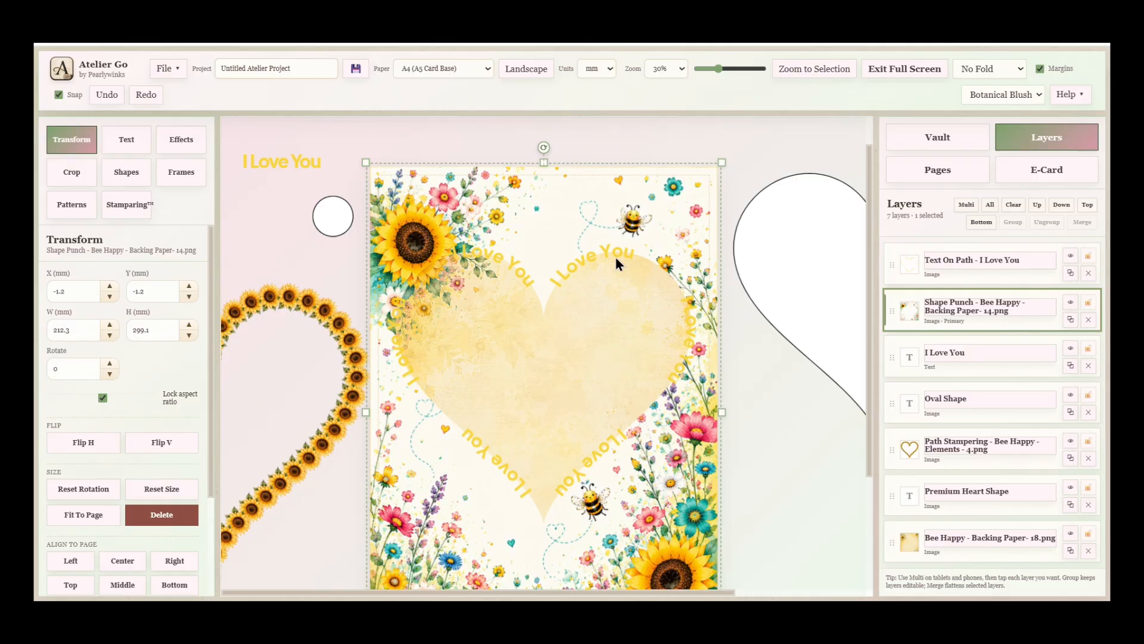
{"action": "left_click", "coordinate": [615, 254]}
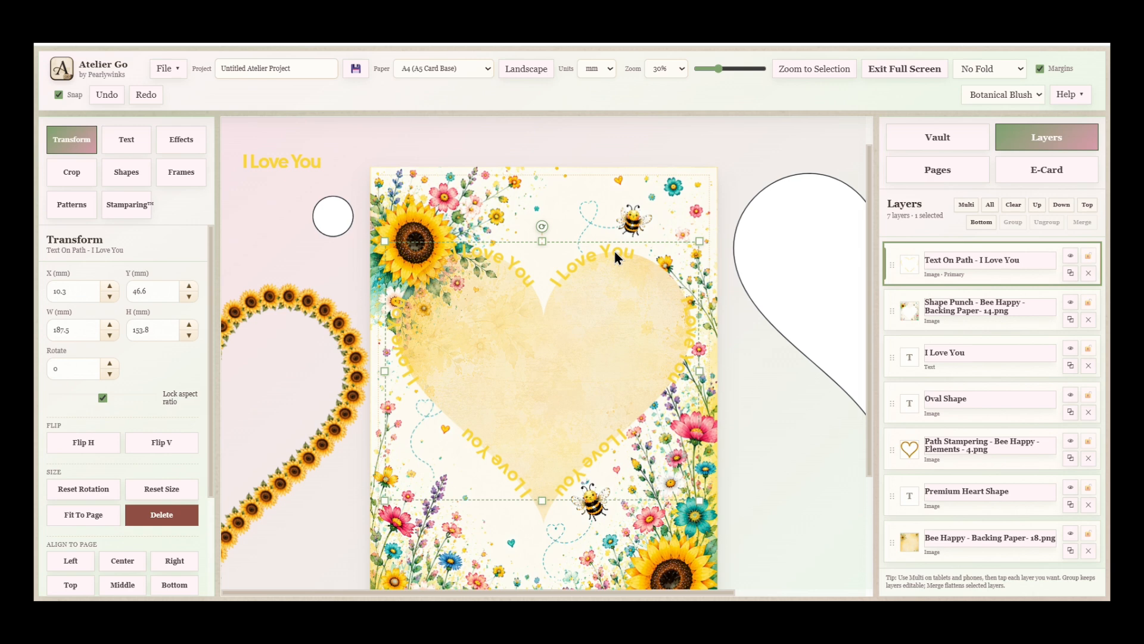
Step: Layer the sunflower heart border just below the text on path and fit it around the punched heart at about X 5.8, Y 42.1 mm
{"action": "left_click", "coordinate": [300, 310]}
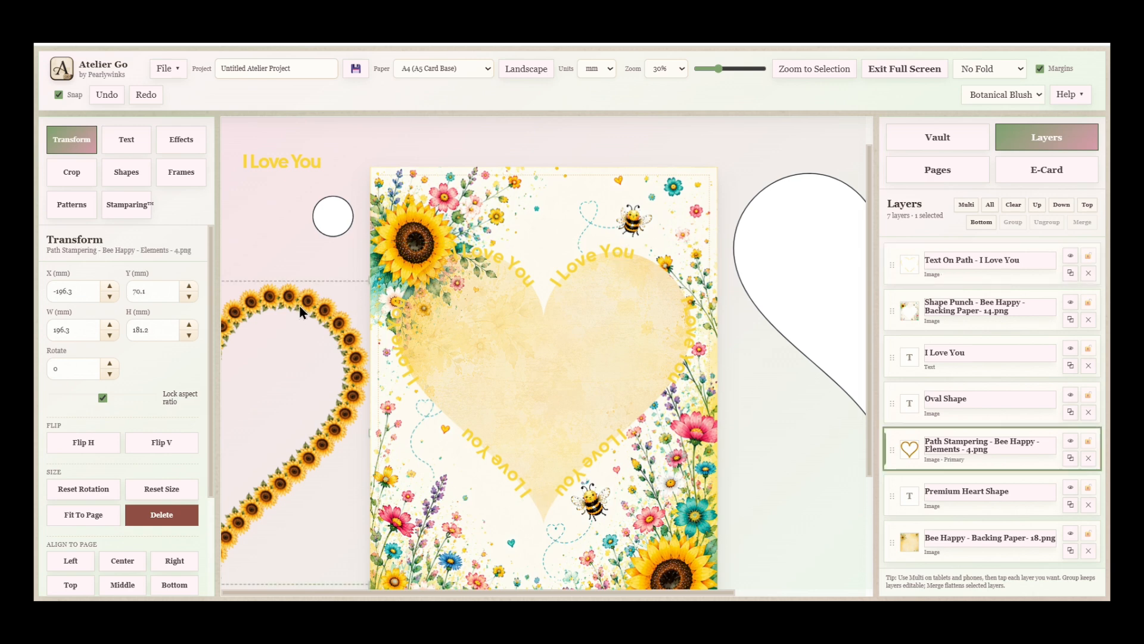
{"action": "key", "text": "ctrl+shift+]"}
{"action": "key", "text": "ctrl+["}
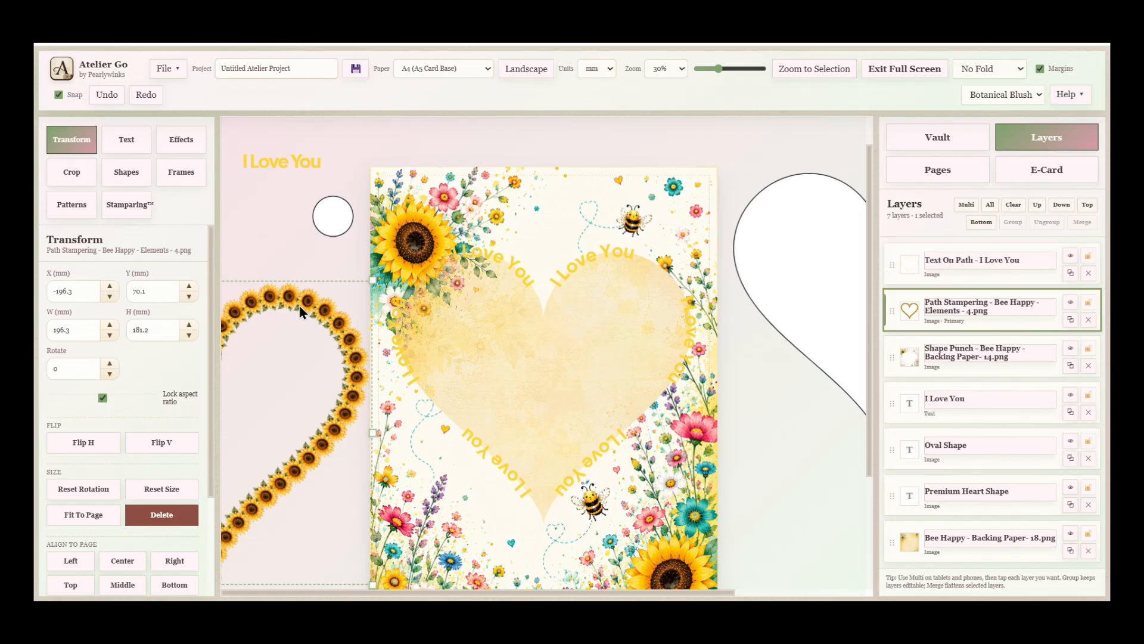
{"action": "left_click_drag", "start_coordinate": [296, 305], "coordinate": [634, 259]}
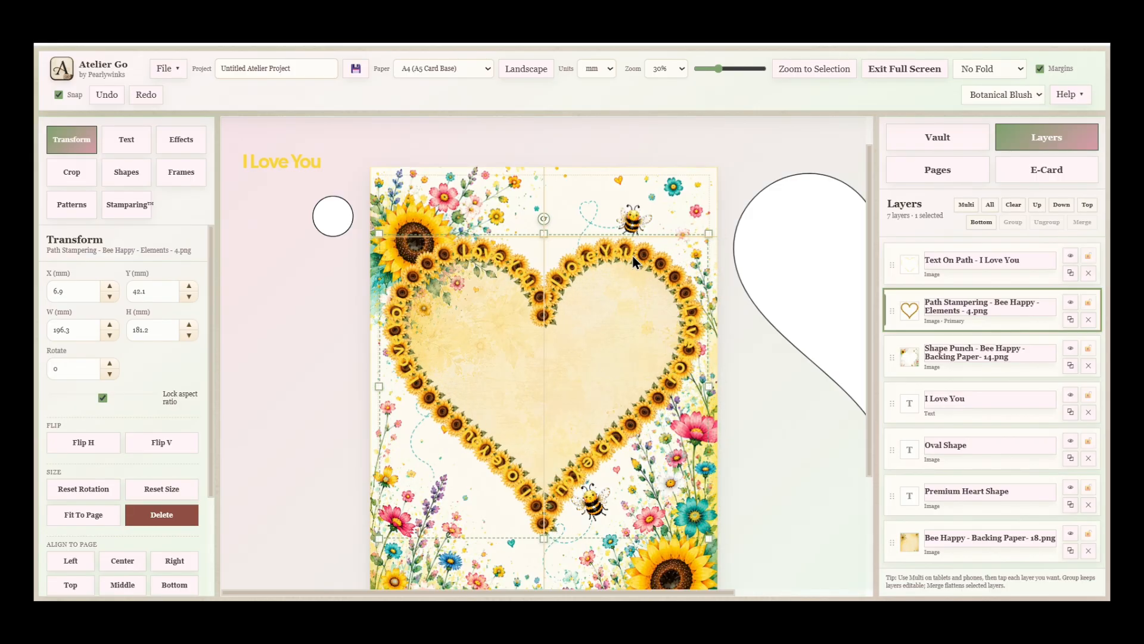
{"action": "left_click_drag", "start_coordinate": [633, 257], "coordinate": [627, 256]}
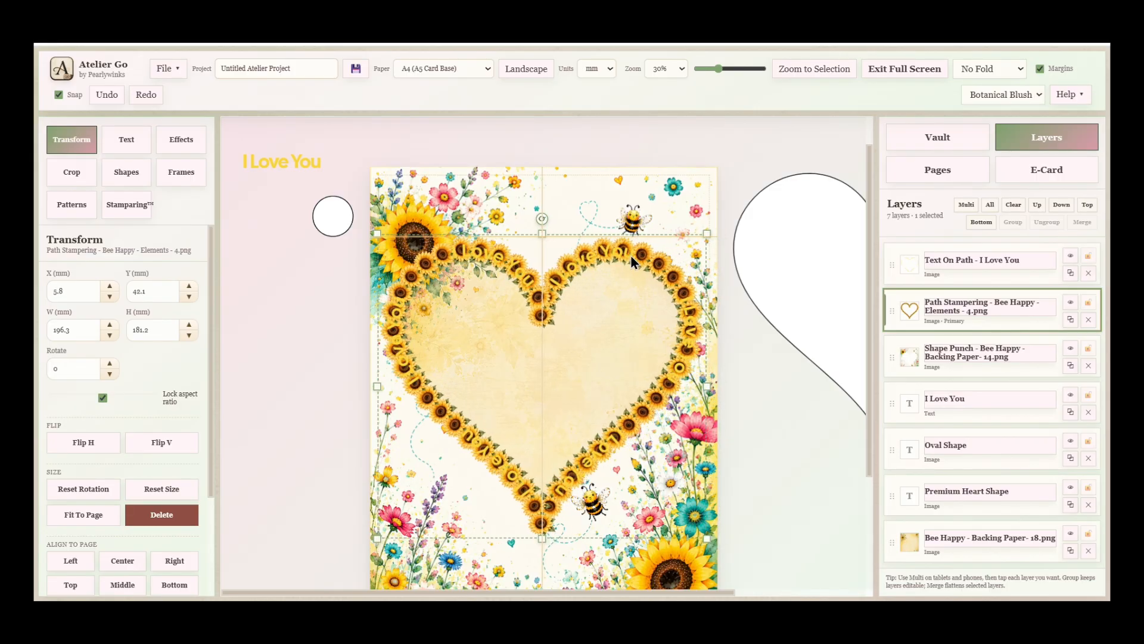
Step: Enable the shadow and a white size 2 outline on the "I Love You" text on path, and deselect it
{"action": "left_click", "coordinate": [584, 262]}
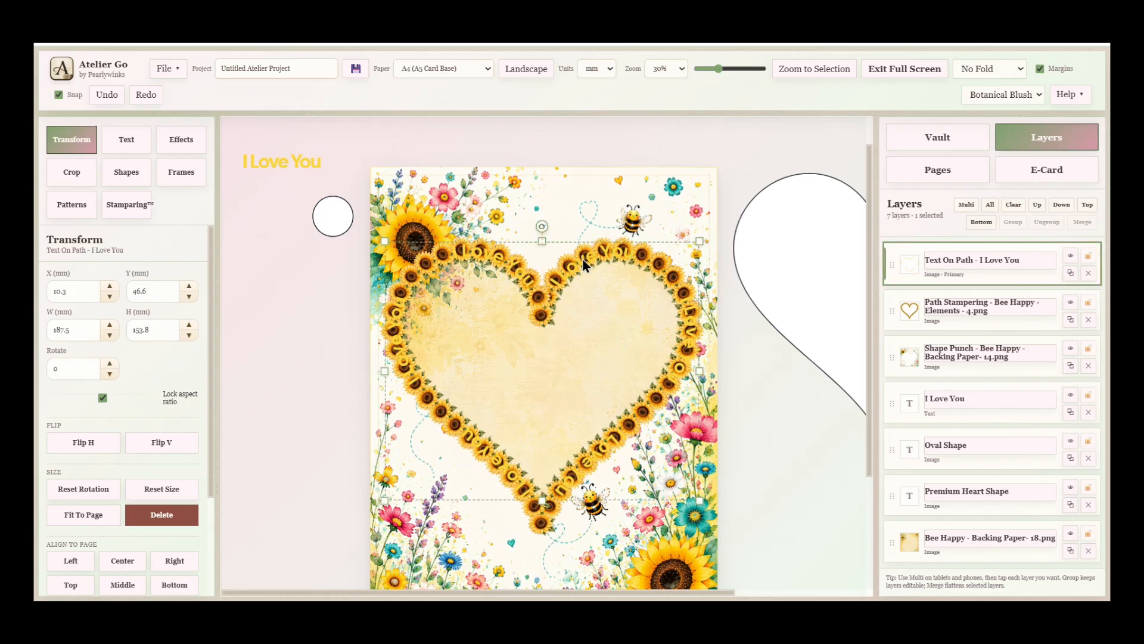
{"action": "left_click", "coordinate": [181, 143]}
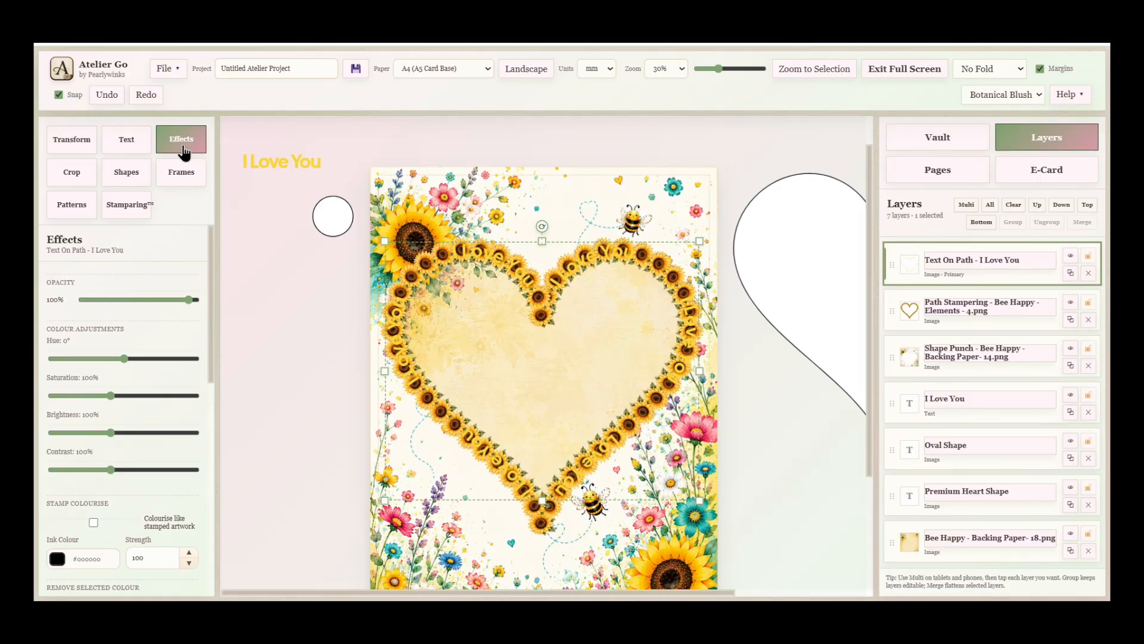
{"action": "scroll", "coordinate": [123, 393], "scroll_direction": "down", "scroll_amount": 7}
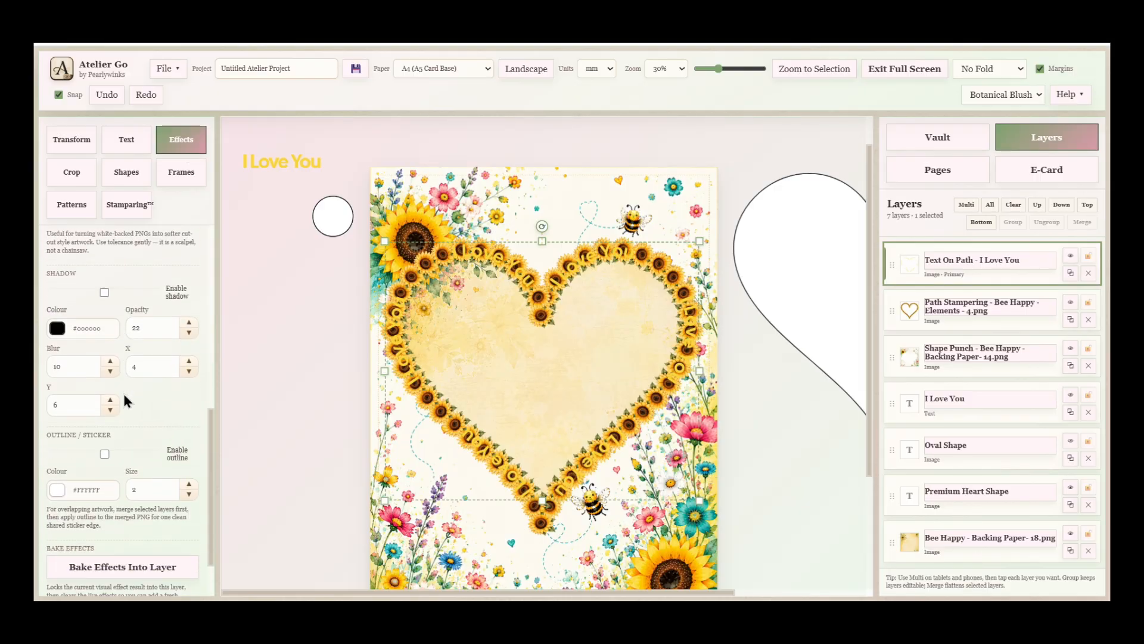
{"action": "left_click", "coordinate": [105, 280]}
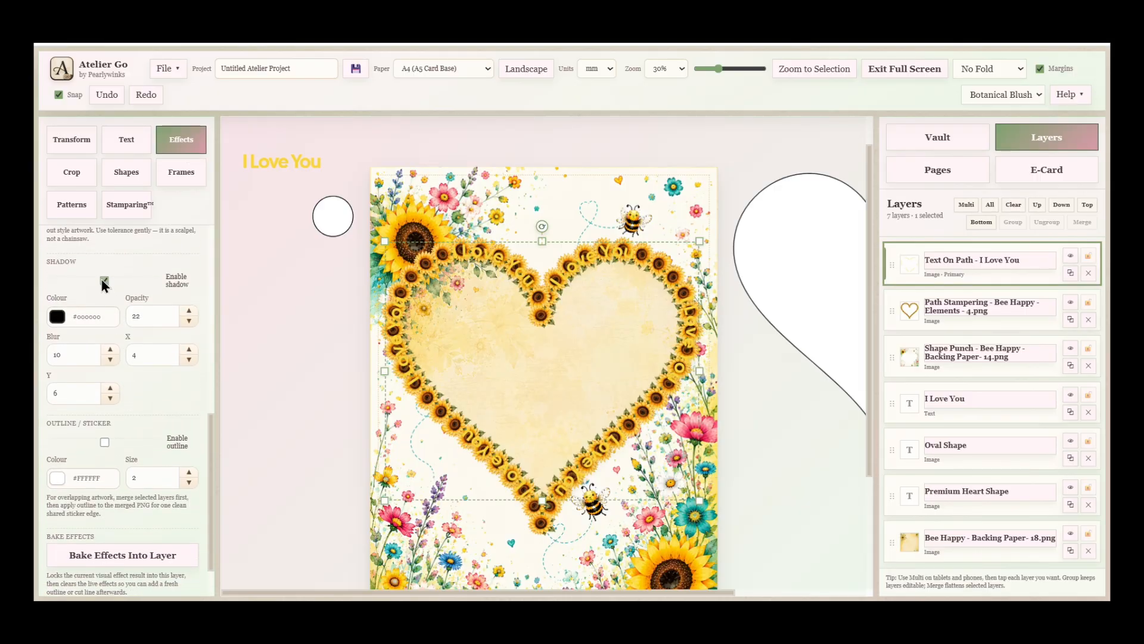
{"action": "left_click", "coordinate": [105, 442]}
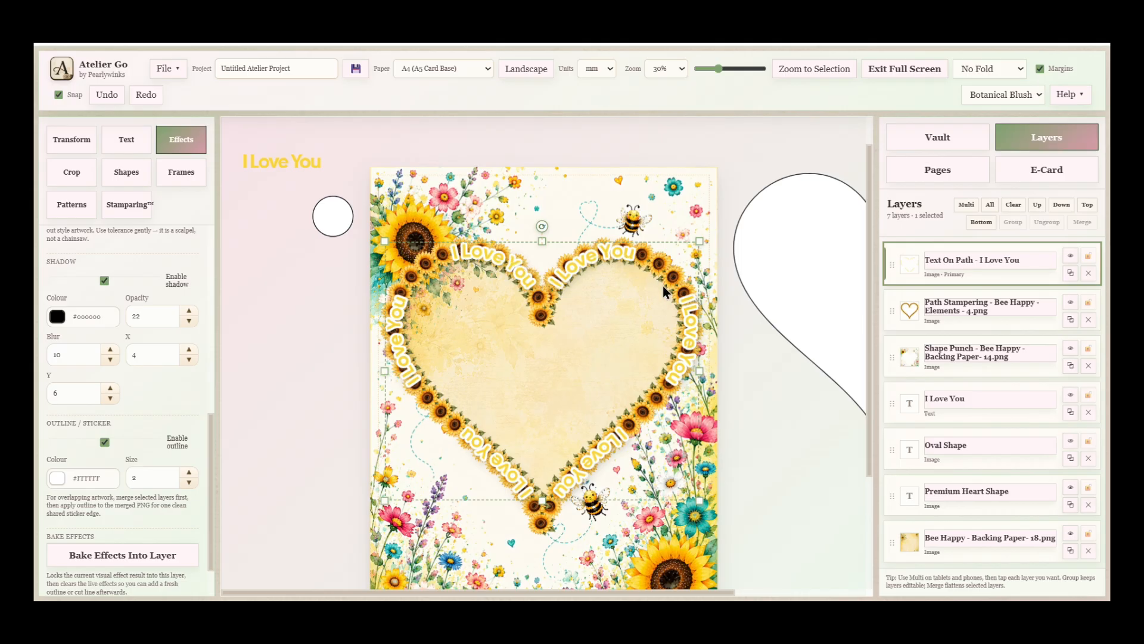
{"action": "left_click", "coordinate": [799, 463]}
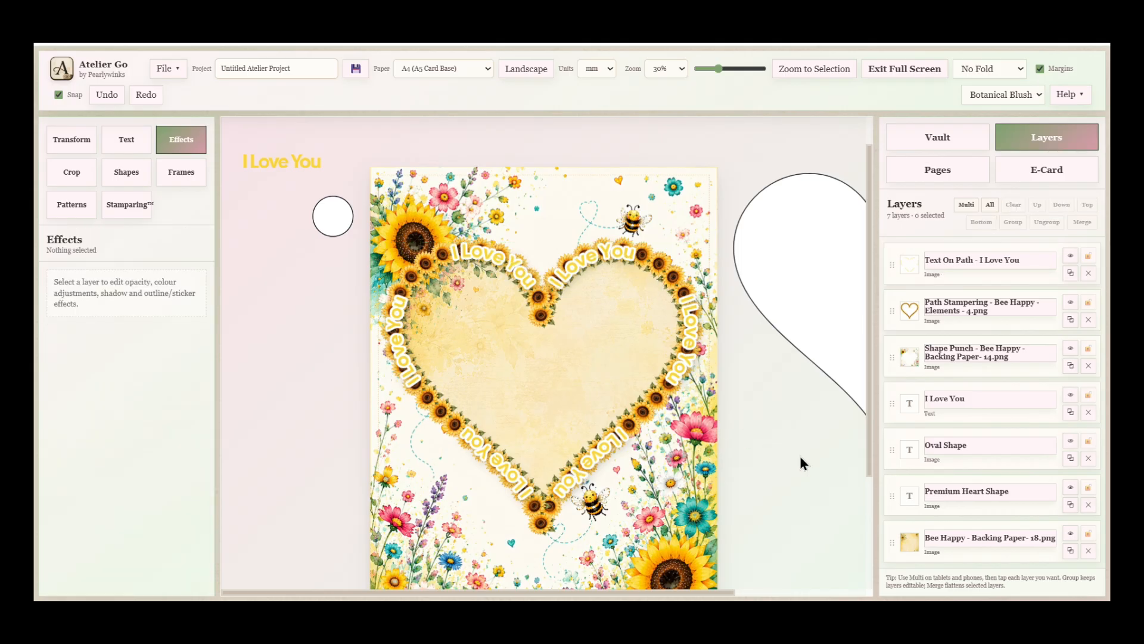